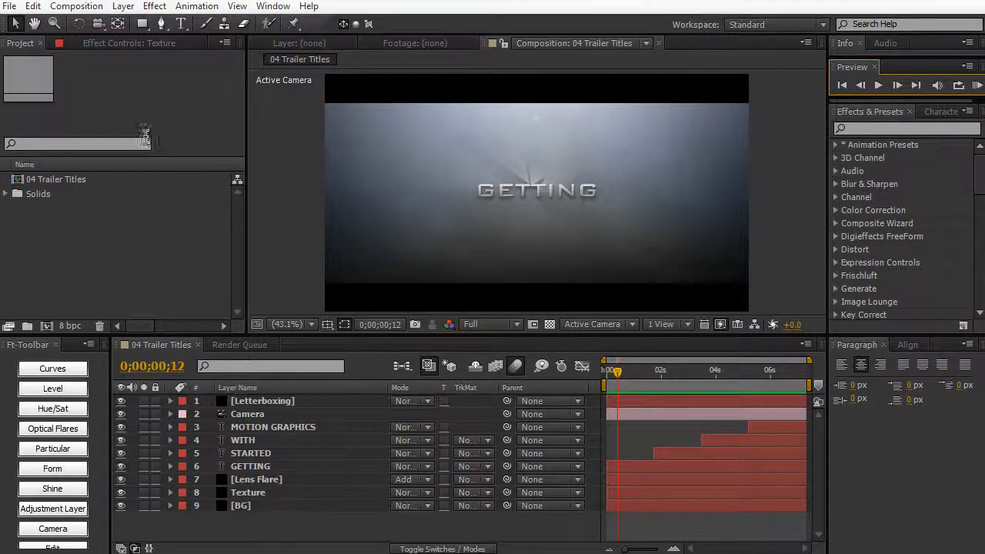
Step: Create a new composition named "Main Comp" with the HDV/HDTV 720 29.97 preset and a 10-second duration
click(76, 6)
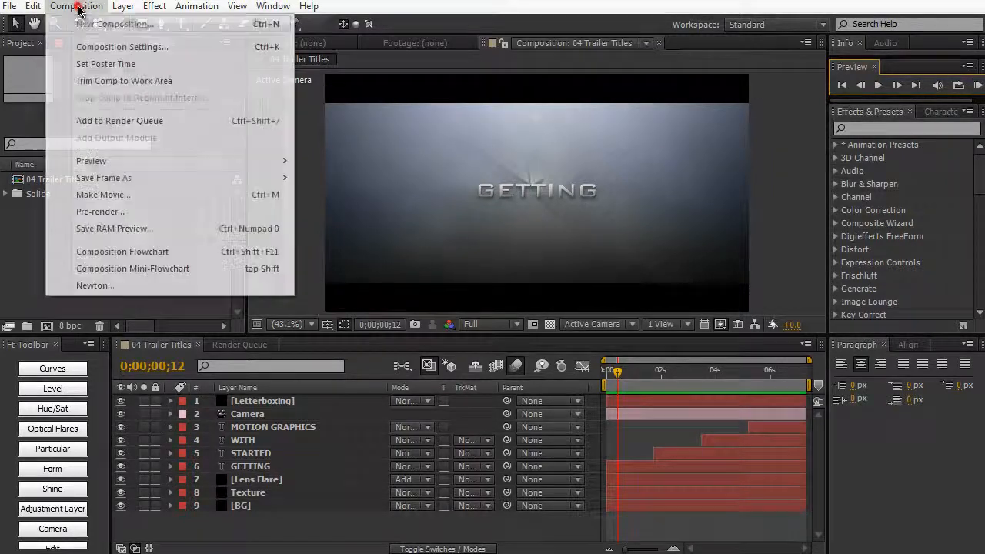
click(78, 21)
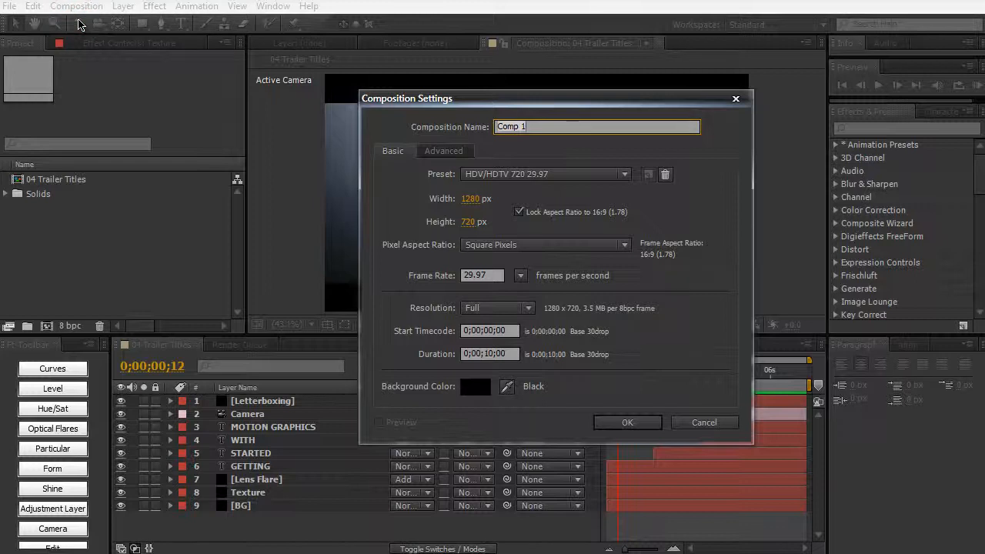
text(Main Comp)
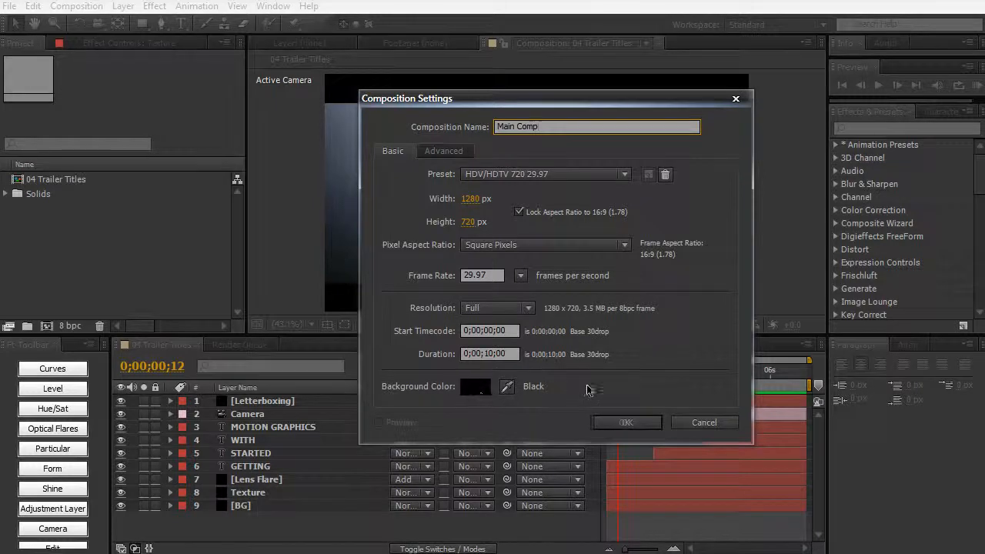
click(618, 421)
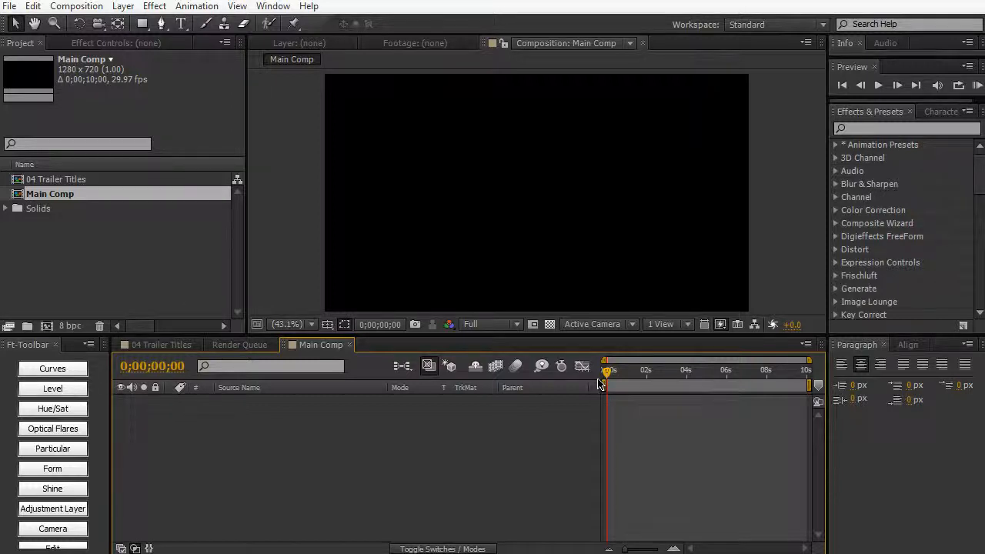
Step: Add a black solid layer named "BG" at the composition's size of 1280 x 720 px
key(ctrl+y)
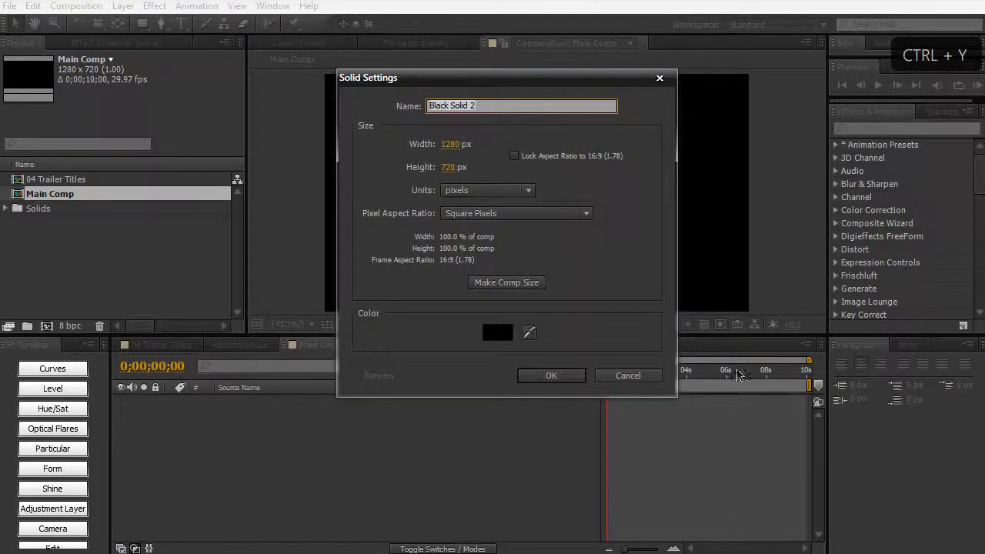
text(BG)
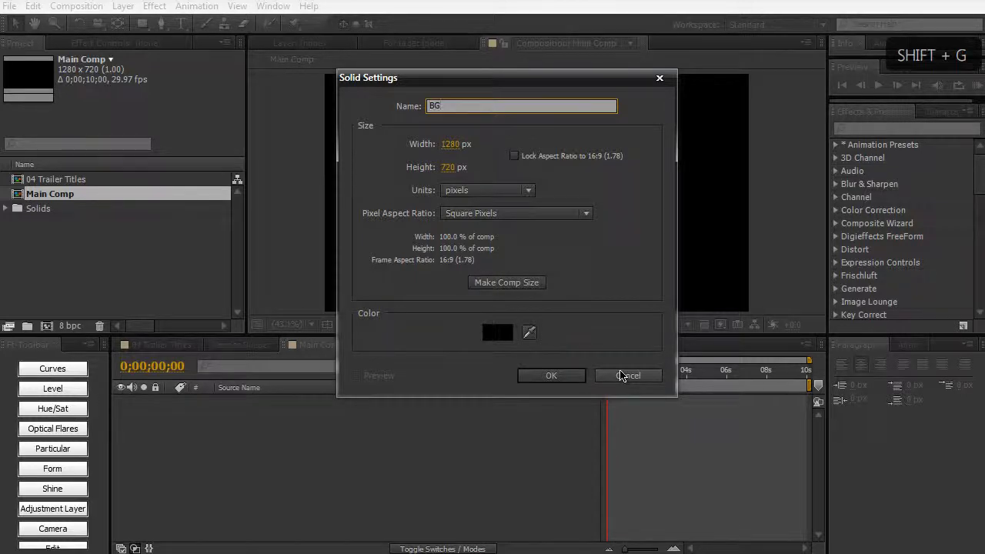
click(531, 283)
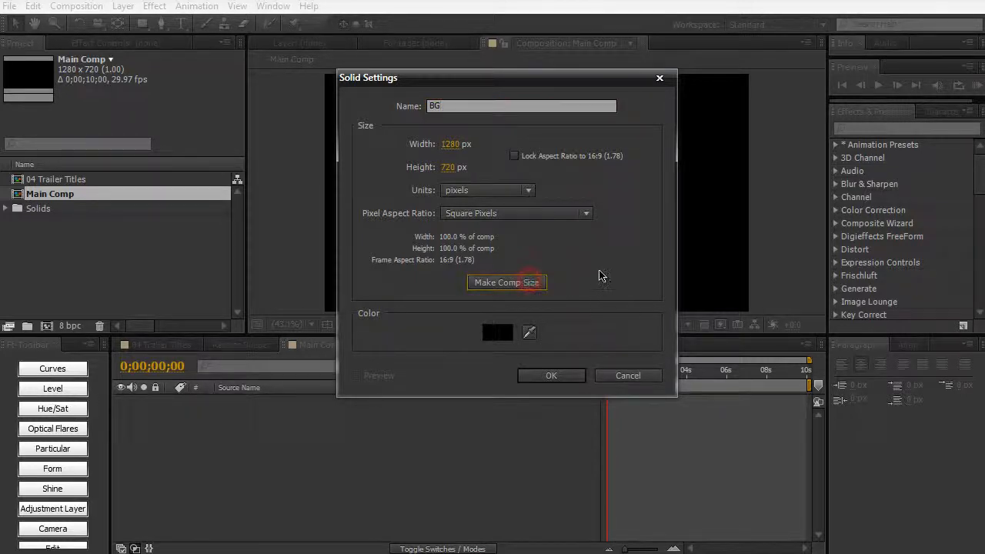
click(581, 374)
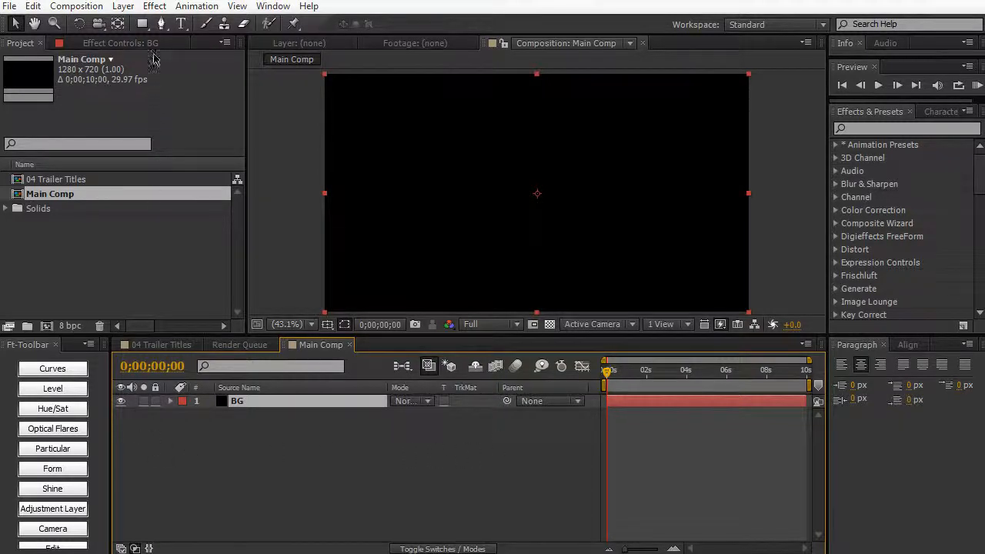
Step: Create a text layer above the BG solid containing the word "TYPE"
click(123, 7)
mouse_move(206, 26)
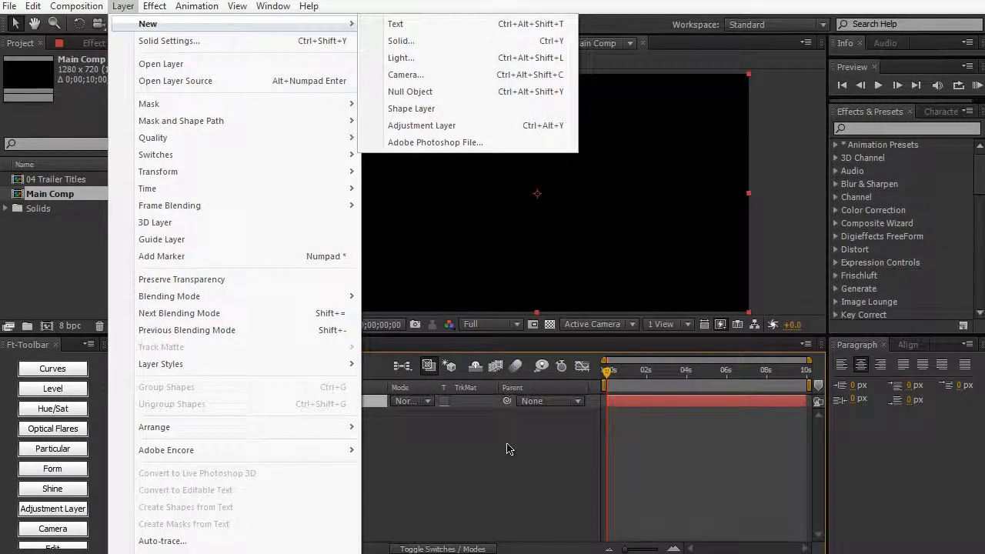
click(503, 470)
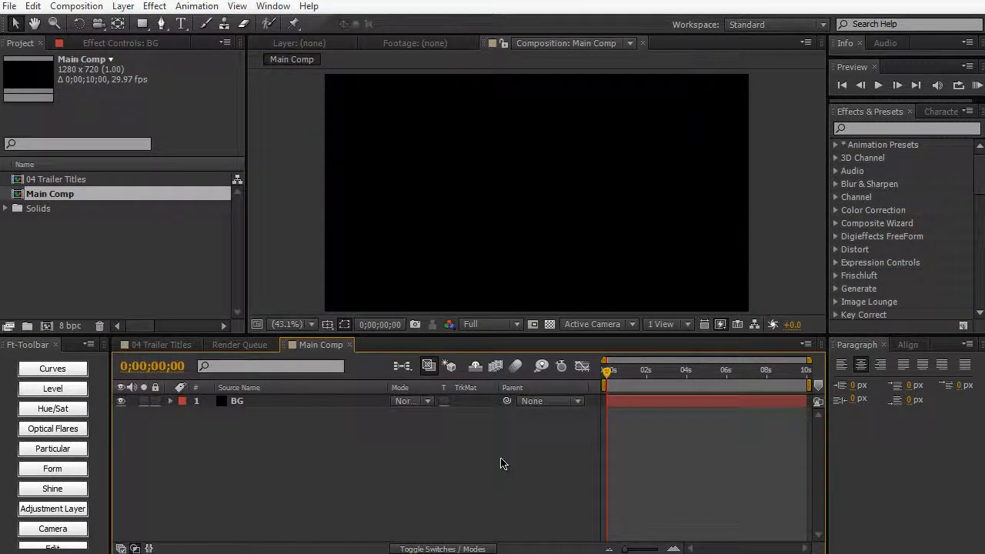
key(ctrl+alt+shift+t)
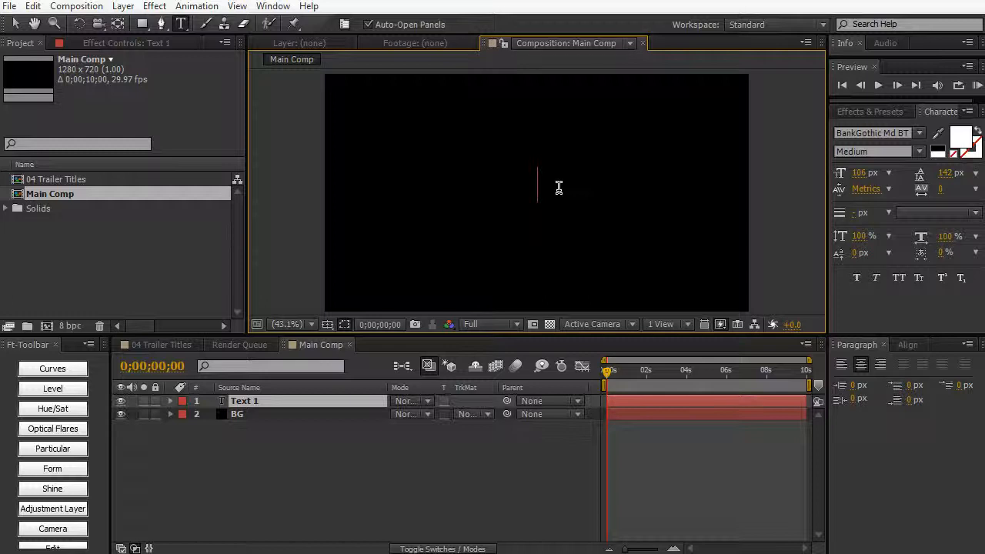
text(TYPE)
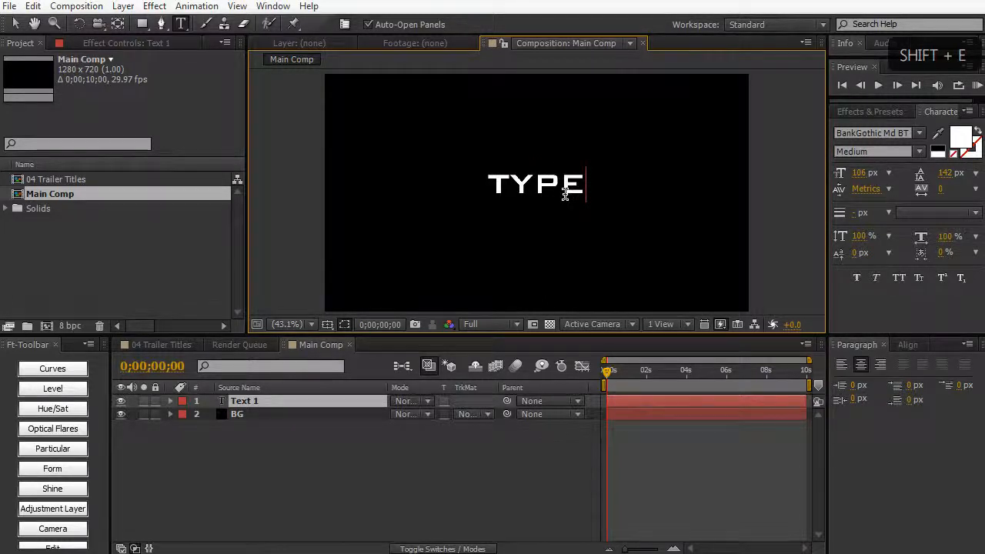
click(567, 509)
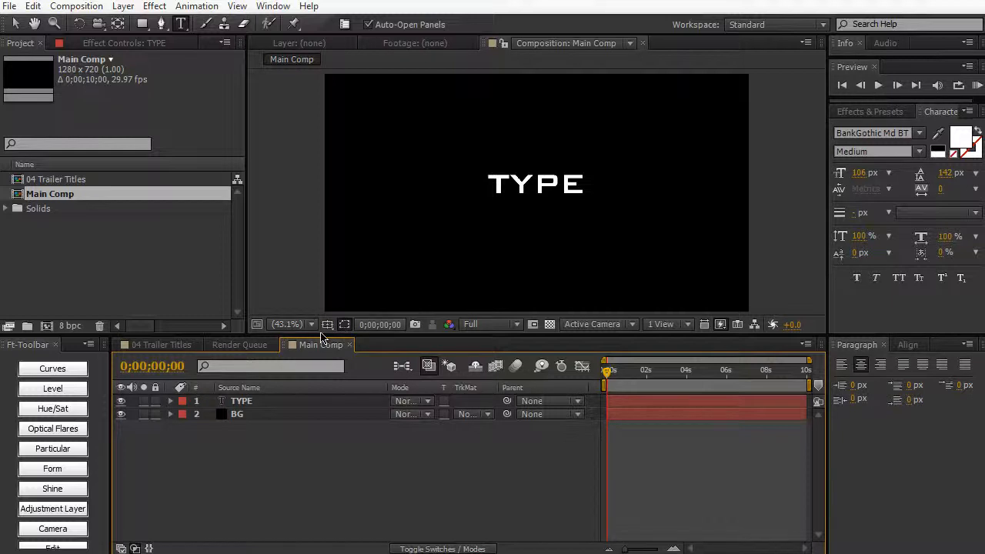
Step: Show the title/action safe guides over the composition and bring up the Align tools
click(327, 324)
click(350, 341)
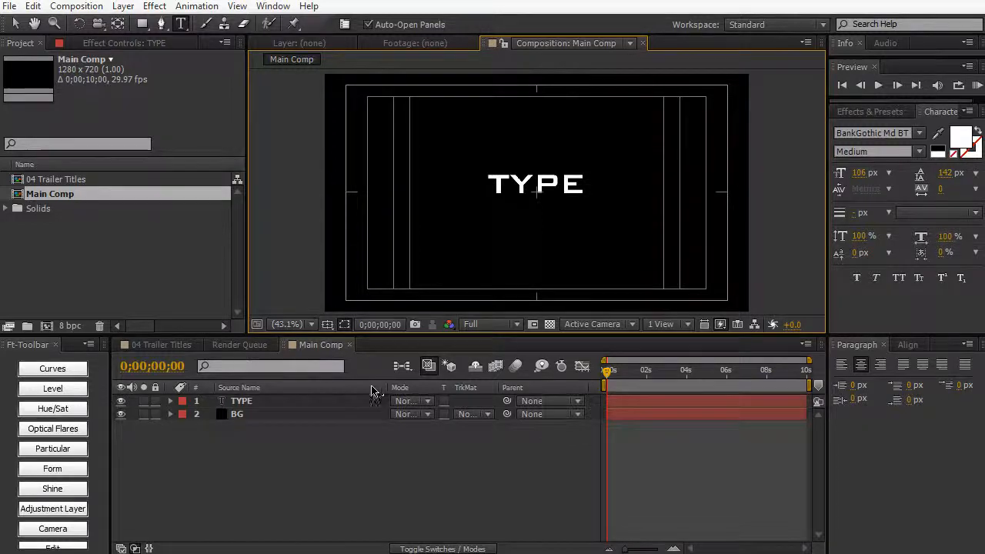
click(273, 6)
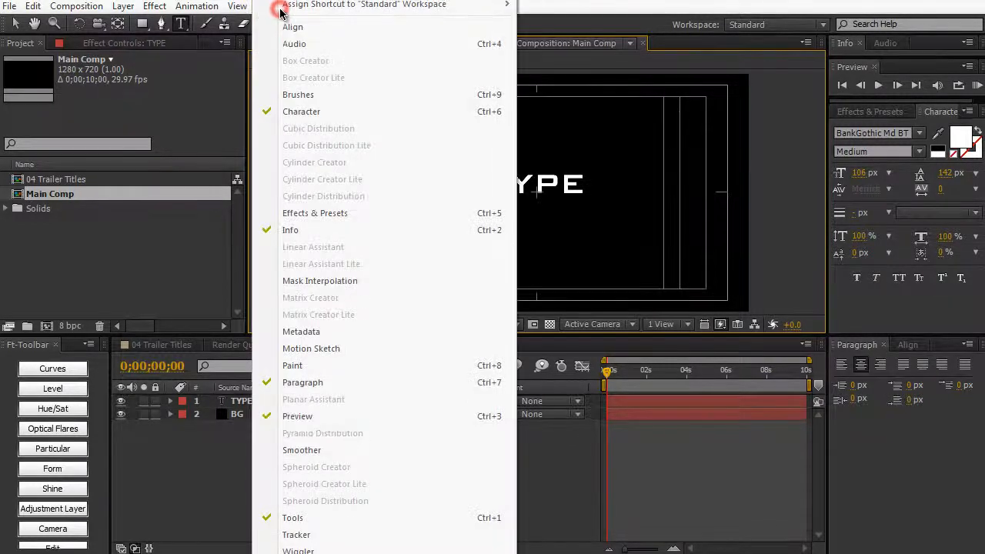
mouse_move(370, 15)
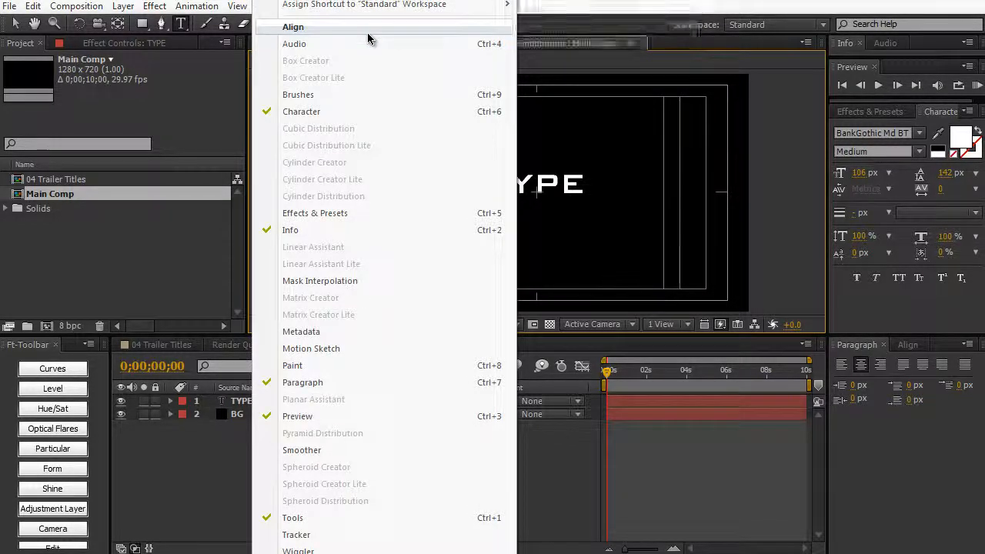
click(367, 33)
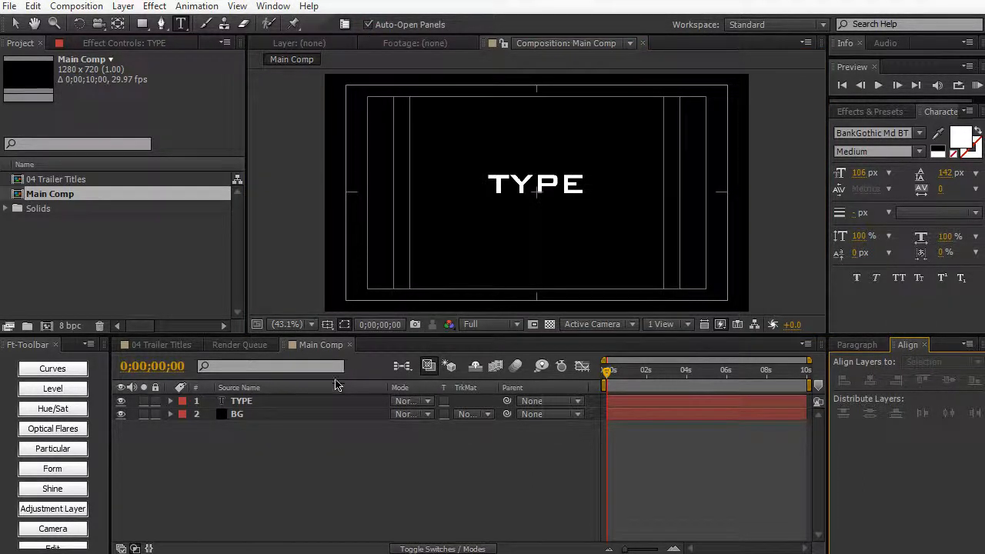
Step: Center the TYPE layer vertically and horizontally in the composition, and hide the title/action safe guides
click(342, 401)
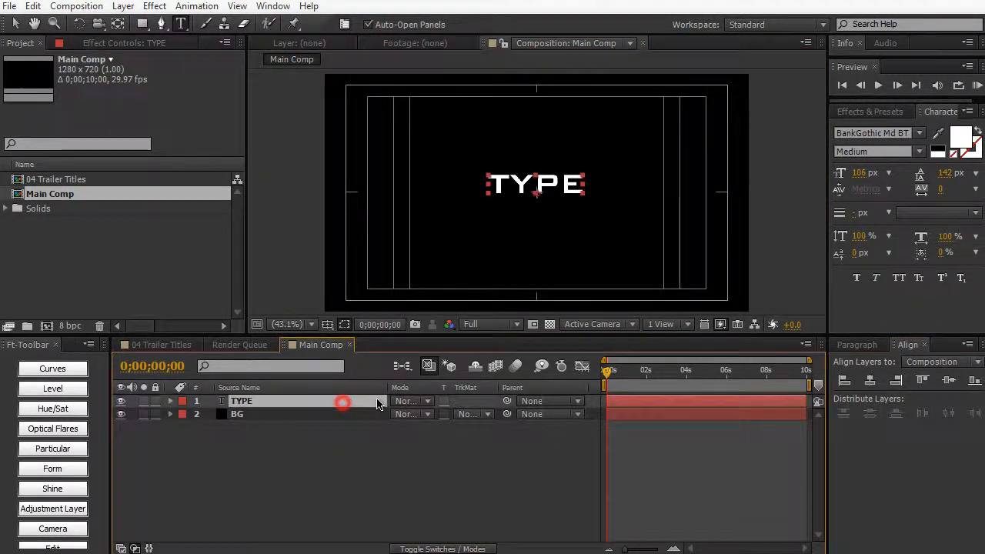
click(948, 379)
click(871, 380)
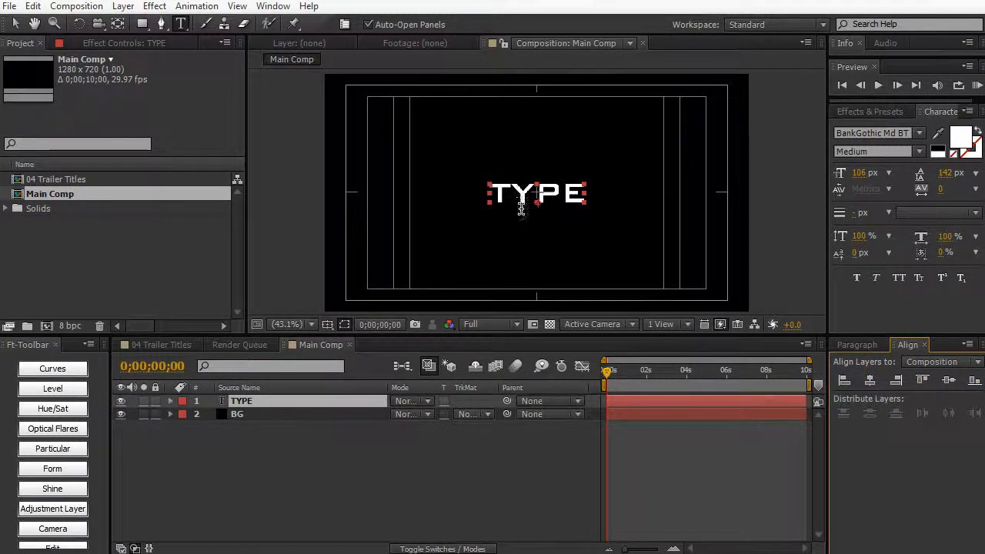
click(327, 324)
click(366, 345)
click(326, 445)
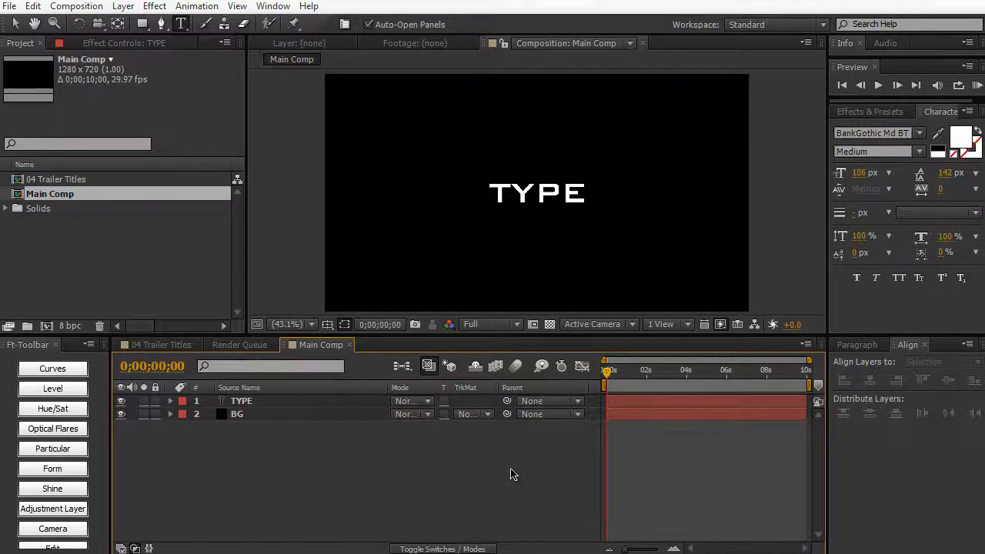
Step: Make the TYPE layer 3D and bring it past the camera by setting its Z position to -1790
click(478, 549)
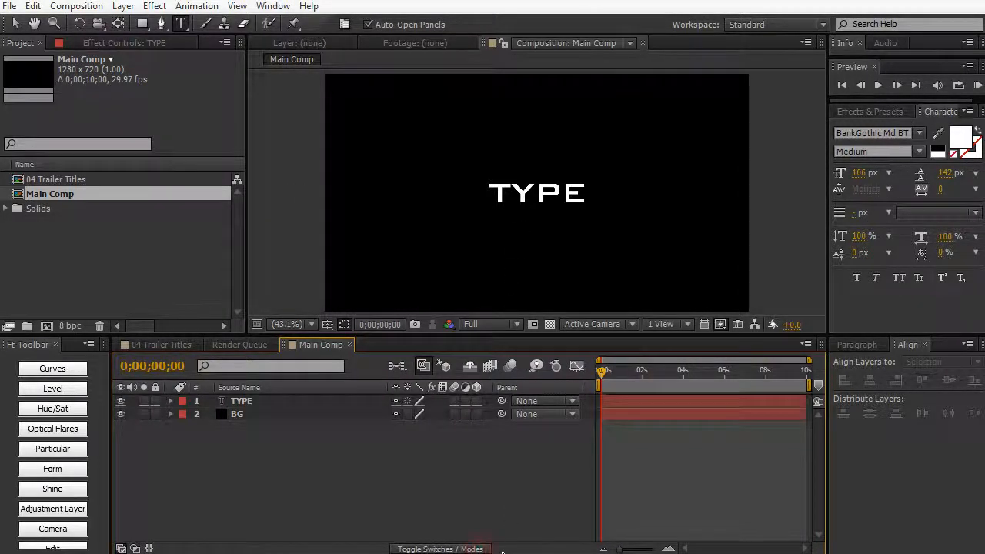
click(476, 401)
click(366, 402)
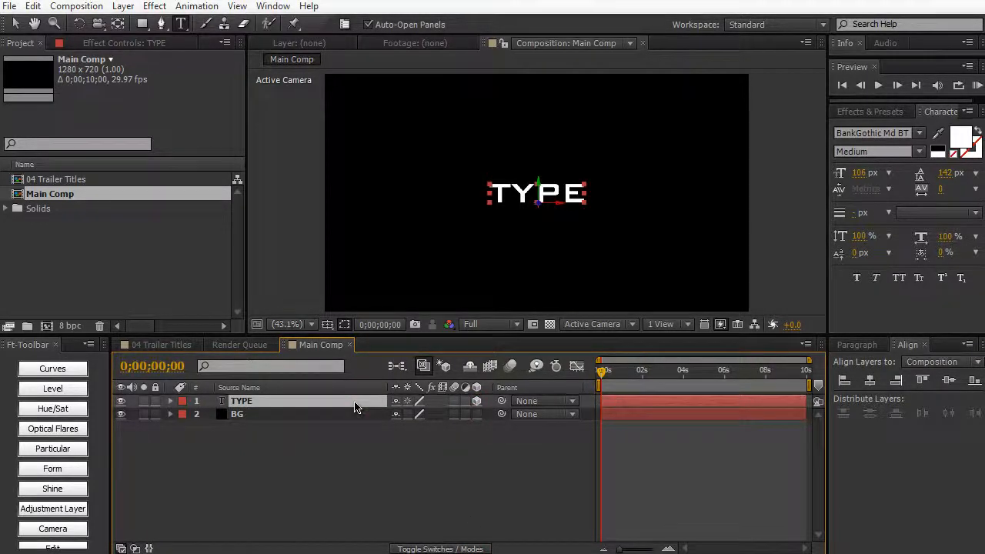
key(p)
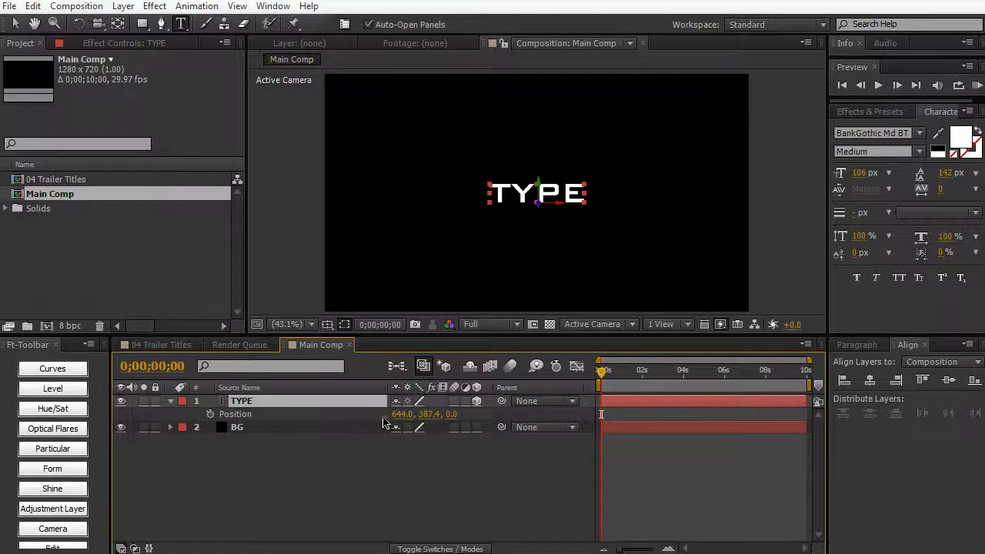
drag(453, 415, 403, 423)
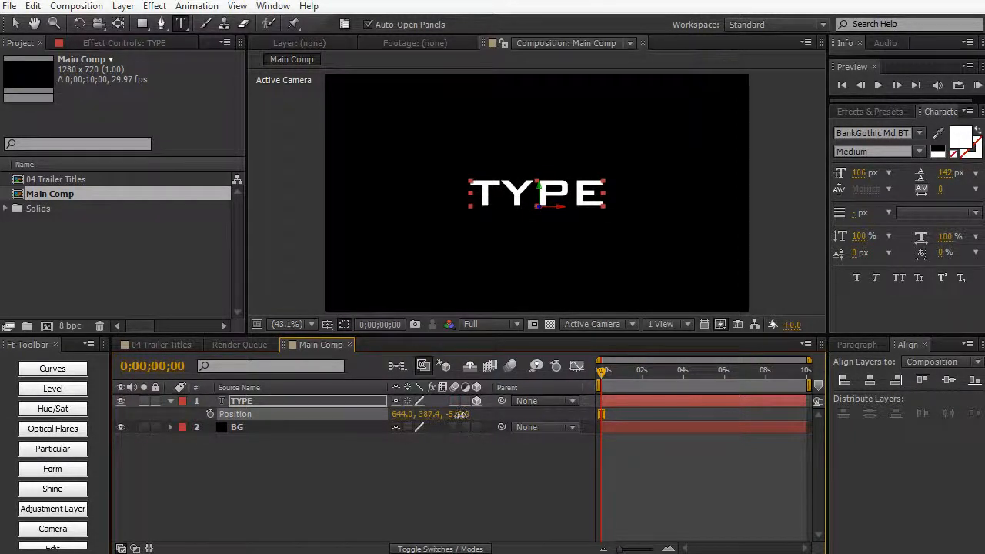
drag(458, 415, 367, 417)
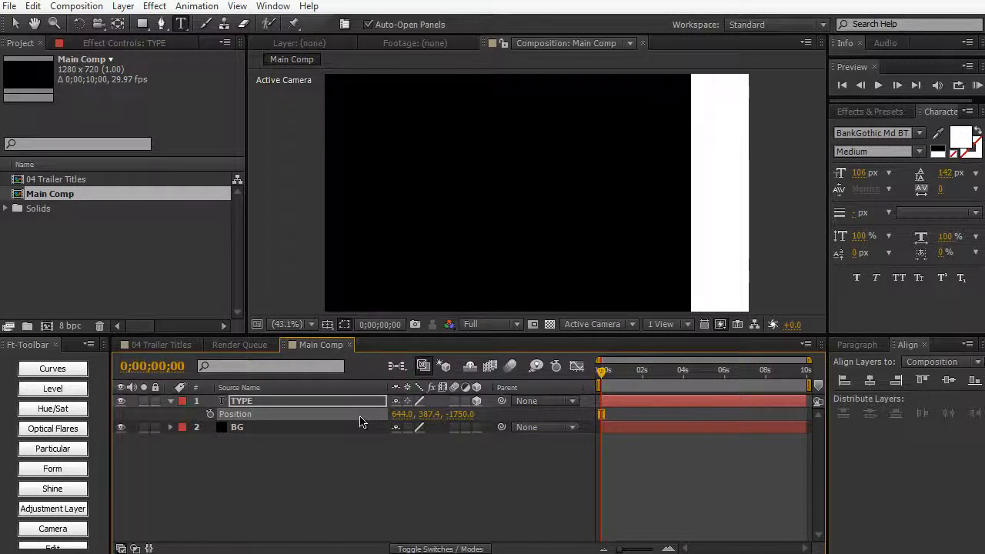
drag(454, 411, 452, 412)
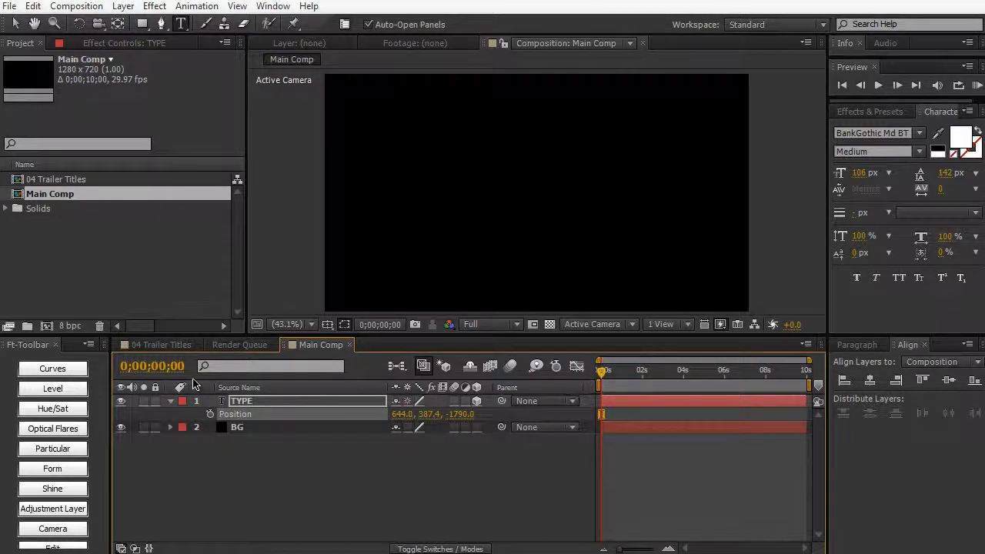
Step: Keyframe the TYPE layer's Position at the start, and set its Z position to 0 at 0;00;00;10
click(210, 414)
key(shift+Page_Down)
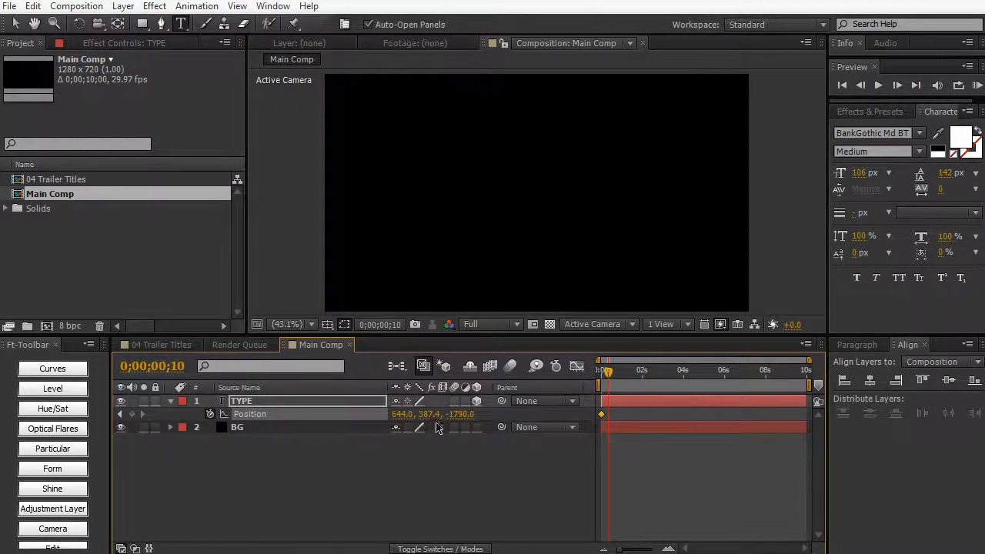
click(462, 414)
text(0)
key(Return)
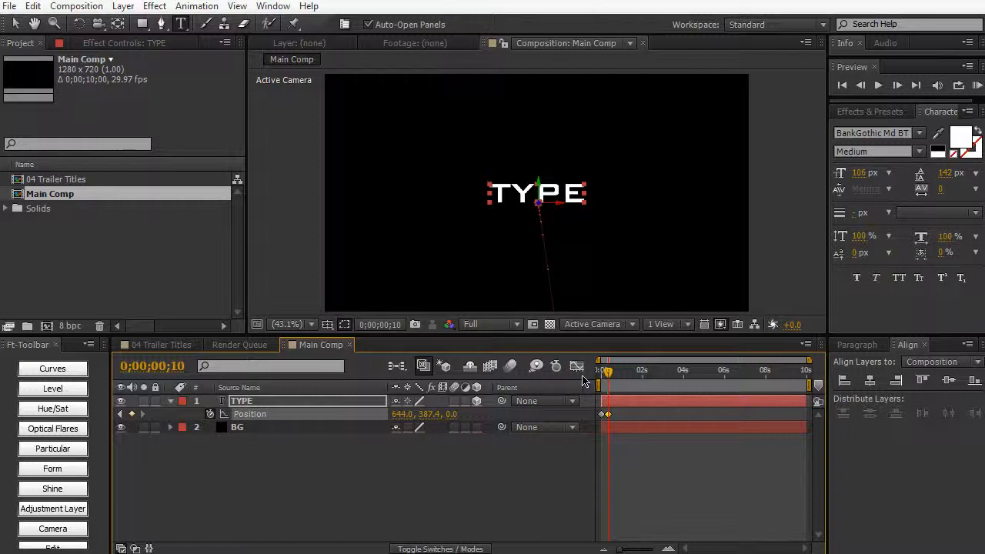
Step: Scrub through the text's entrance and add a hold keyframe for the TYPE layer's Position at 0;00;02;00
drag(607, 373, 609, 370)
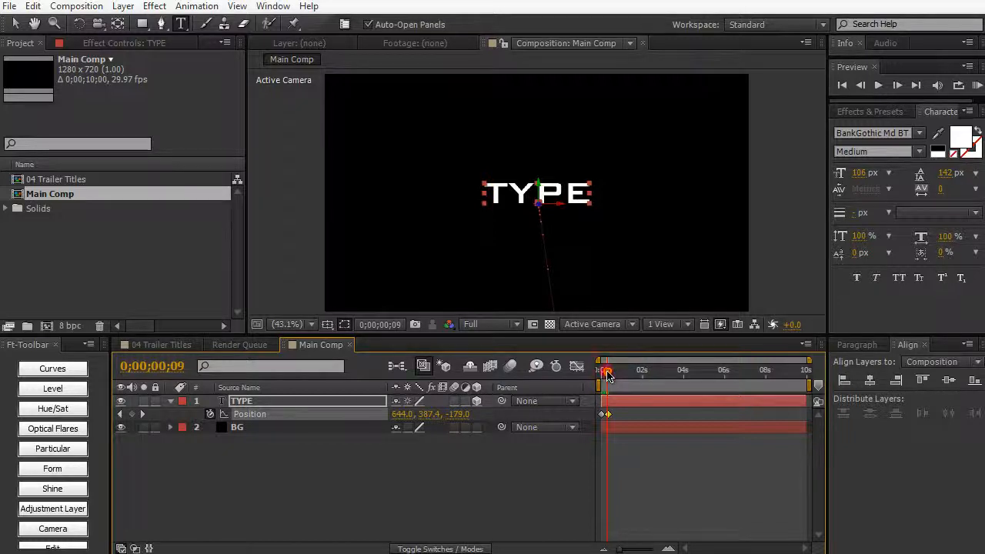
drag(608, 370, 643, 380)
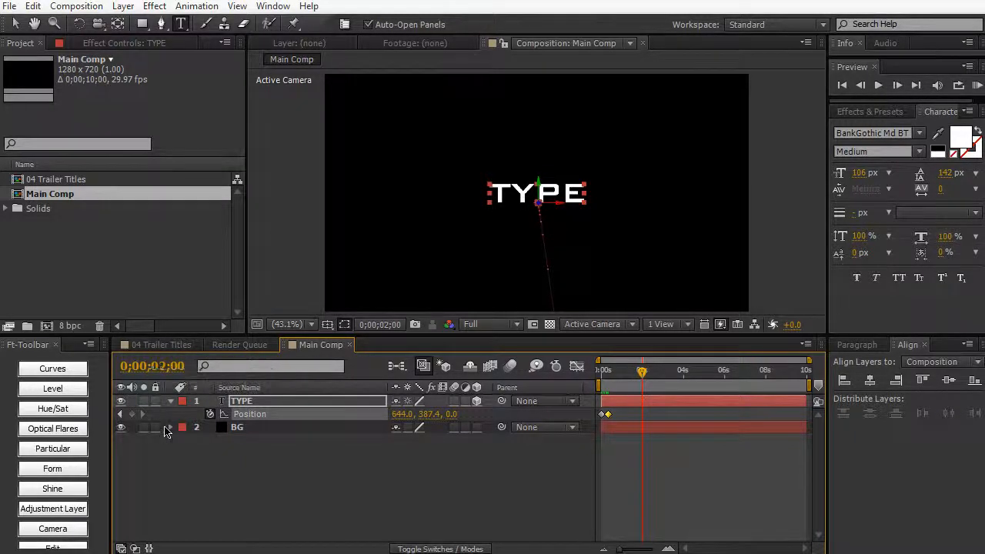
click(132, 414)
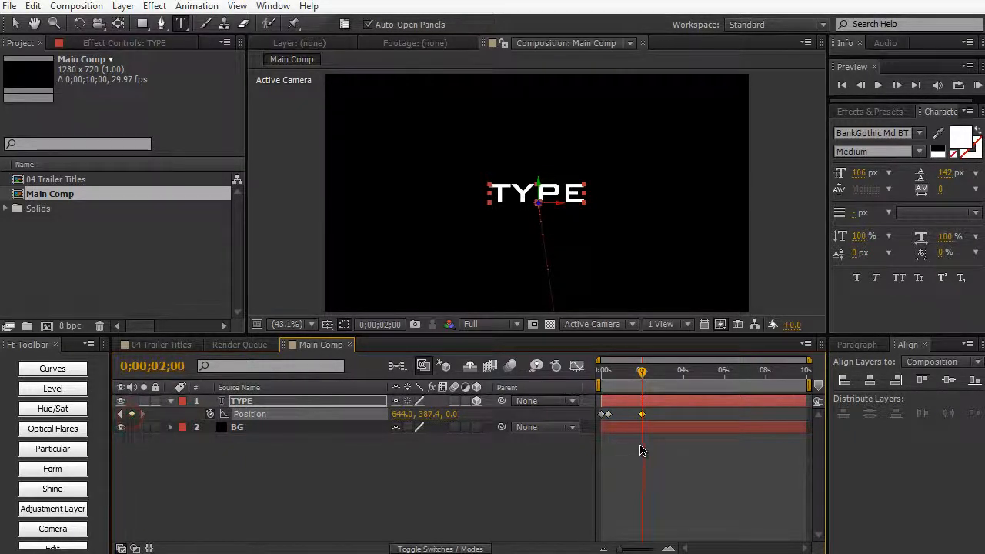
Step: Push the TYPE layer into the distance with a Z position of 4400 at 0;00;02;10, and scrub through the exit
key(shift+Page_Down)
drag(455, 426, 634, 391)
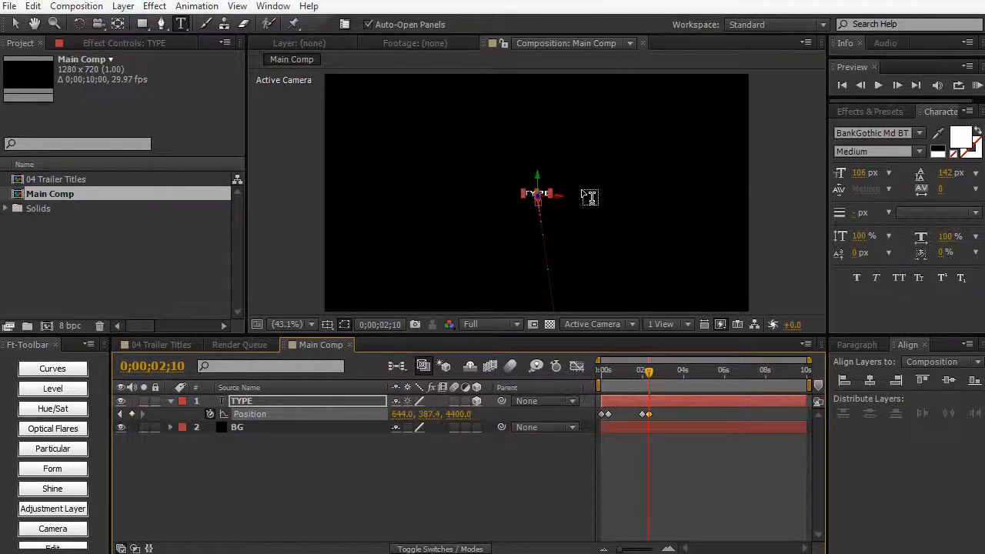
mouse_move(649, 371)
mouse_down()
mouse_move(598, 383)
mouse_move(653, 373)
mouse_up()
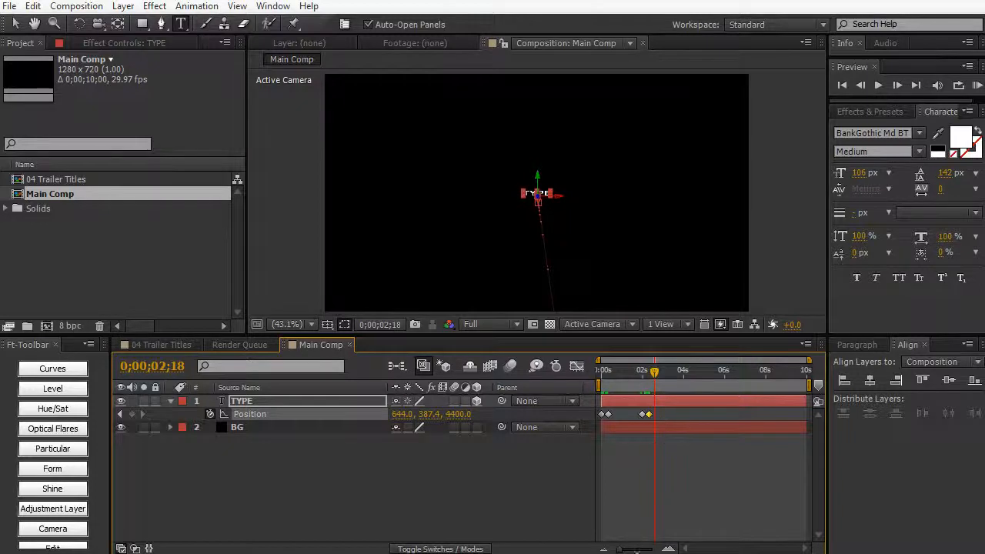
Step: Add a starting Opacity keyframe to the TYPE layer at 0;00;02;00, where its recession into the distance begins
drag(617, 551, 642, 551)
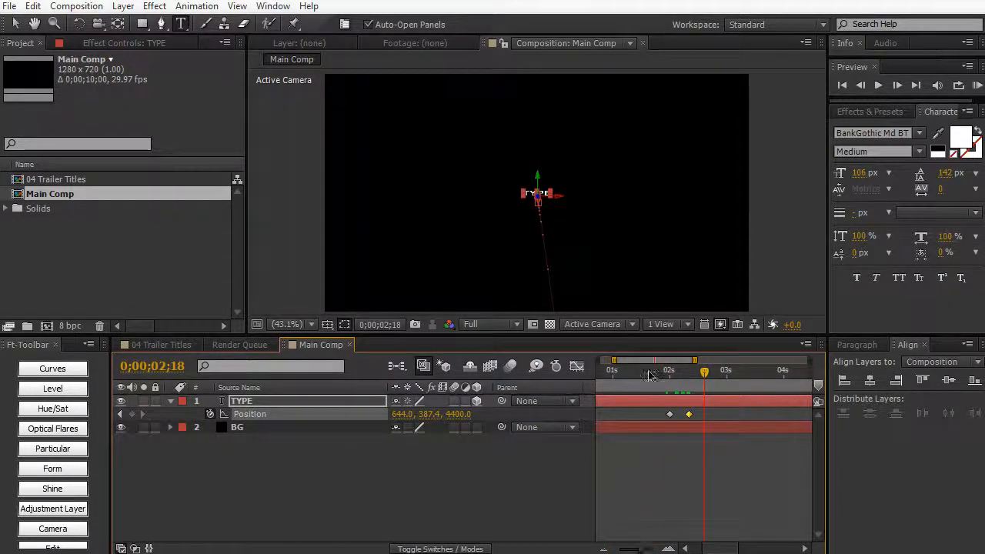
click(670, 378)
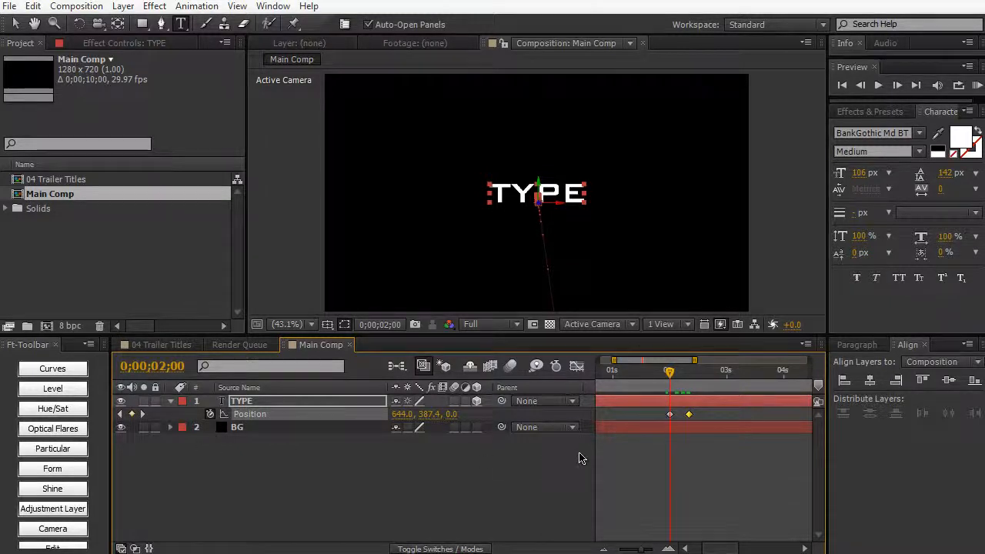
click(670, 414)
drag(369, 415, 366, 406)
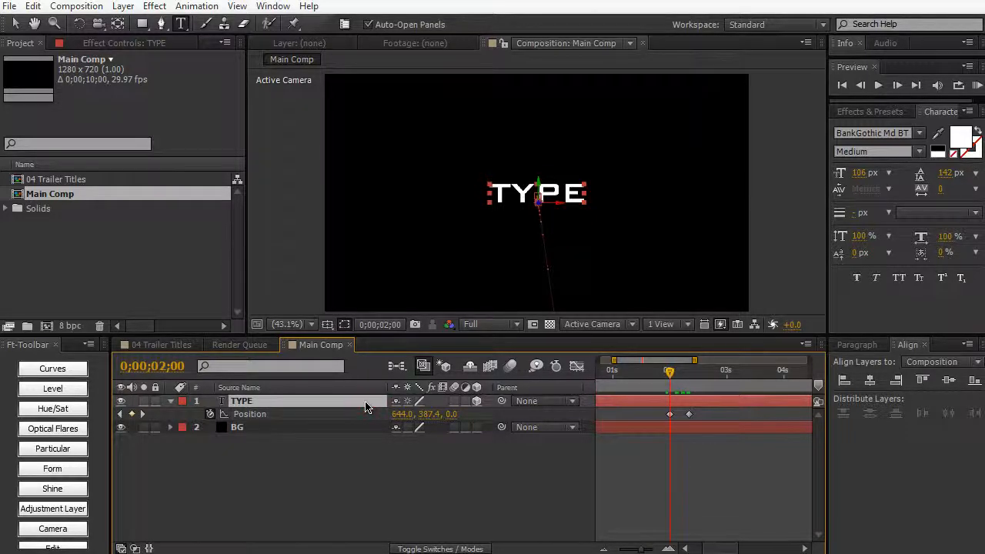
key(t)
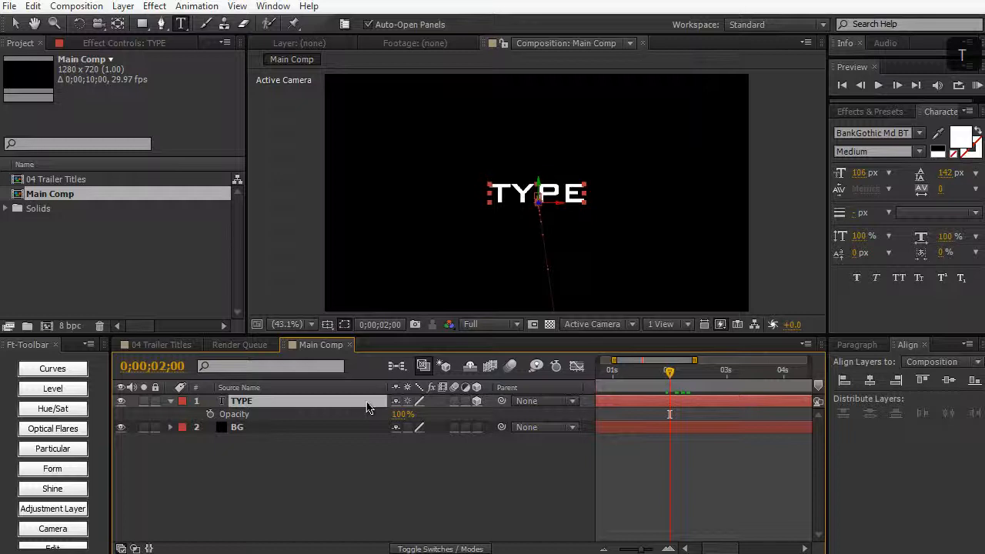
click(210, 414)
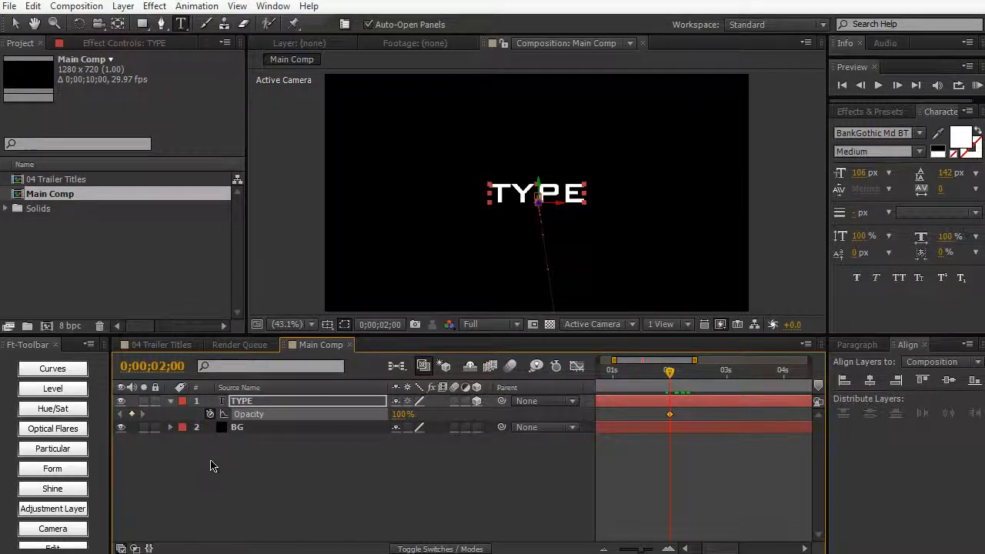
Step: Fade the TYPE layer out by setting its Opacity to 0% at its last Position keyframe, 0;00;02;10
key(u)
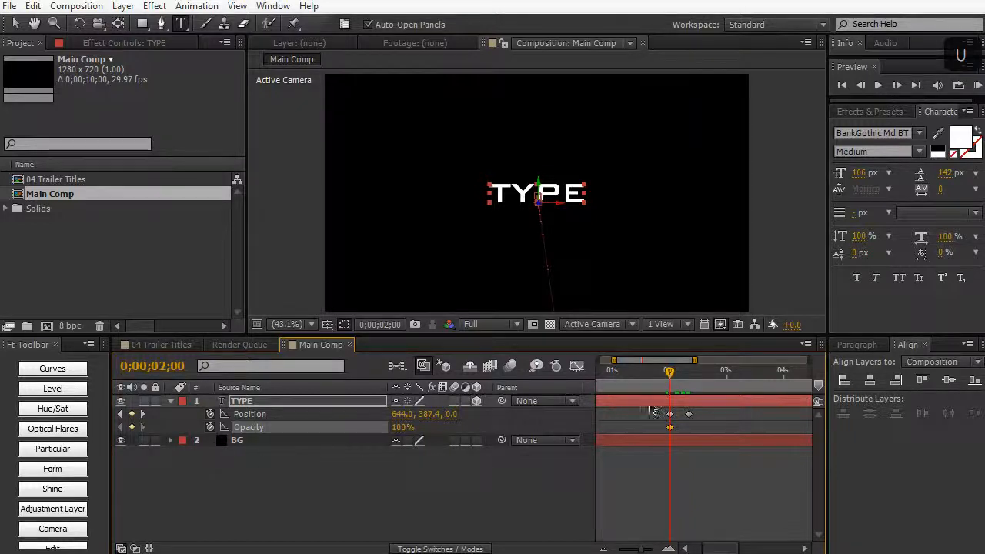
click(688, 373)
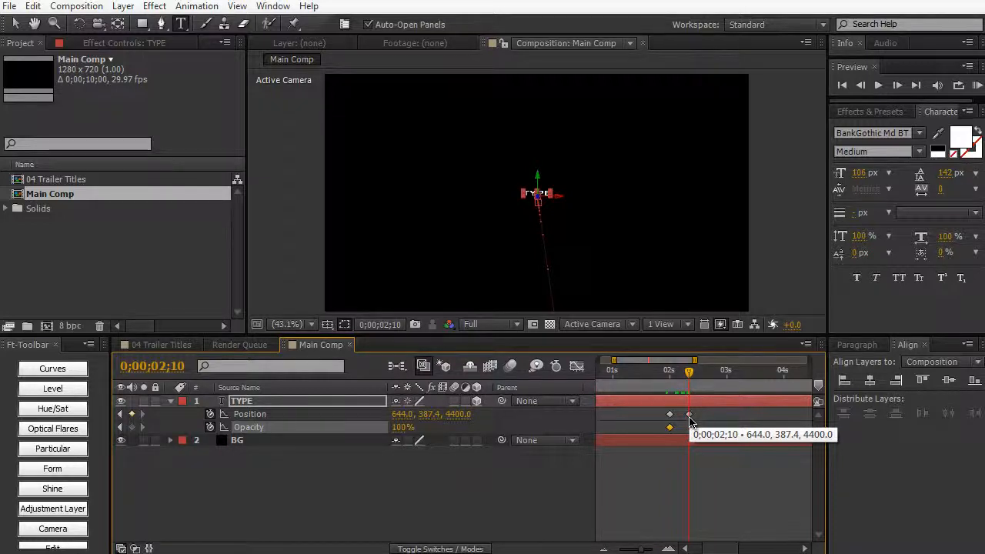
click(402, 427)
text(0)
key(KP_Enter)
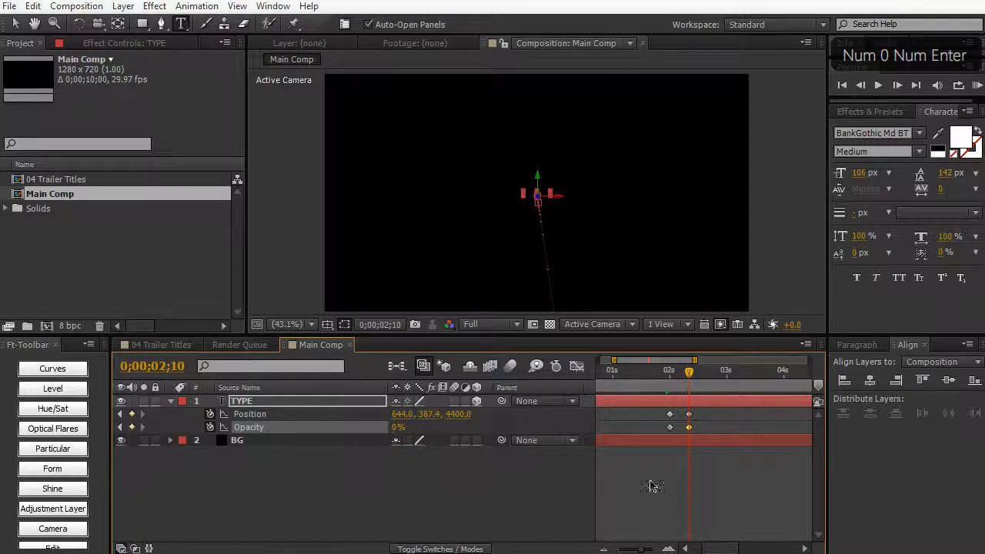
Step: Scrub through the text's fade-out and play a RAM preview of the title animation from the start
drag(639, 550, 631, 549)
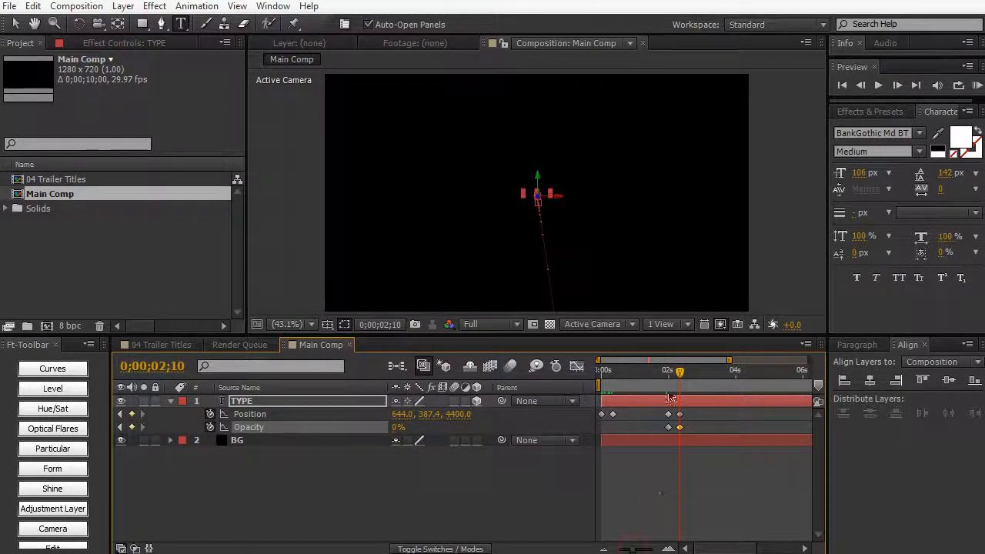
mouse_move(669, 382)
mouse_down()
mouse_move(597, 382)
mouse_move(679, 371)
mouse_up()
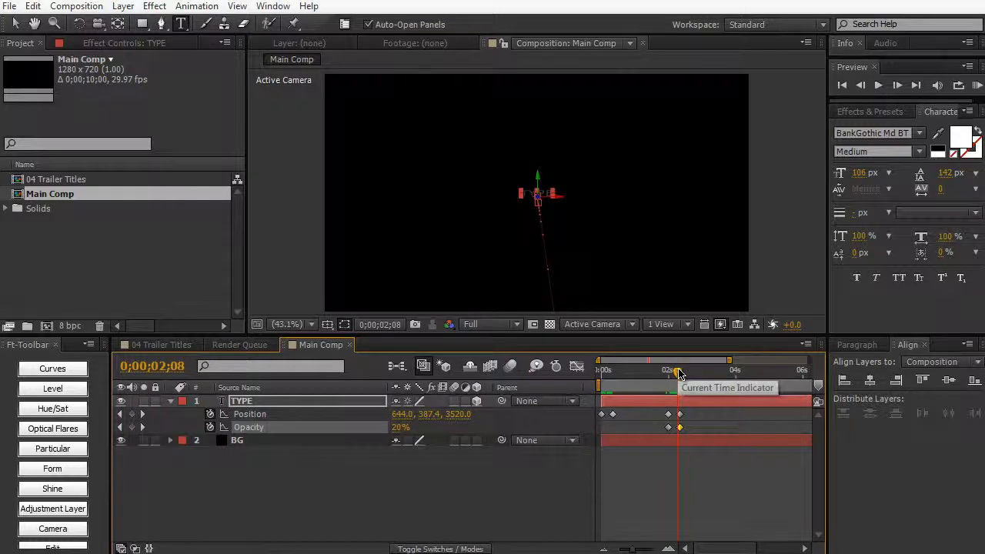
drag(678, 372, 651, 380)
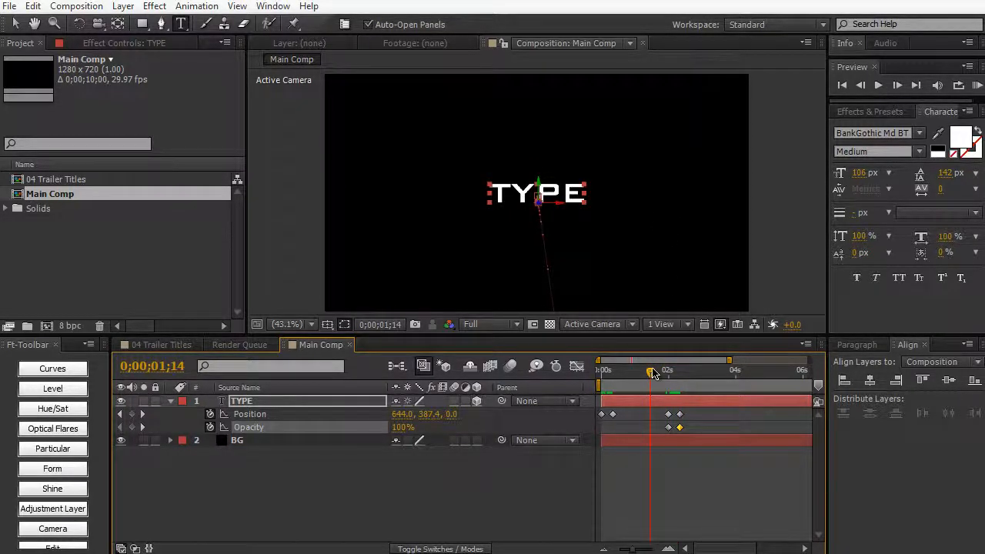
drag(650, 370, 607, 378)
key(KP_0)
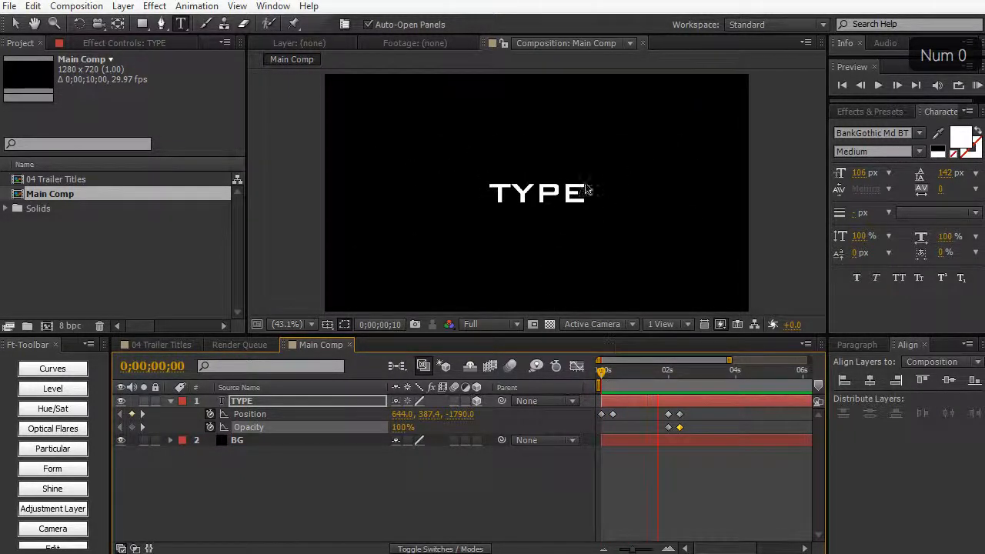
key(space)
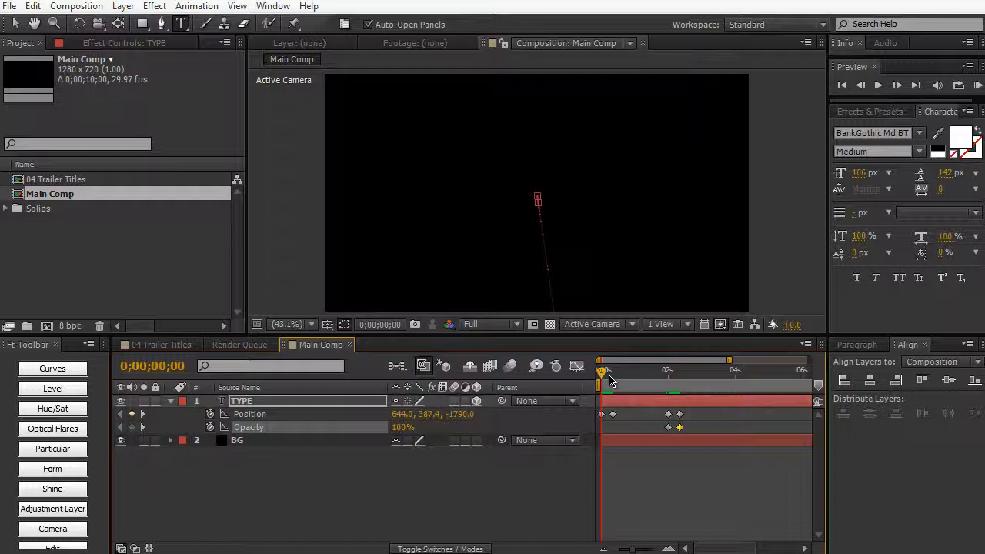
Step: Add a new two-node camera layer named Camera, with the time at 0;00;00;10
drag(609, 381, 613, 379)
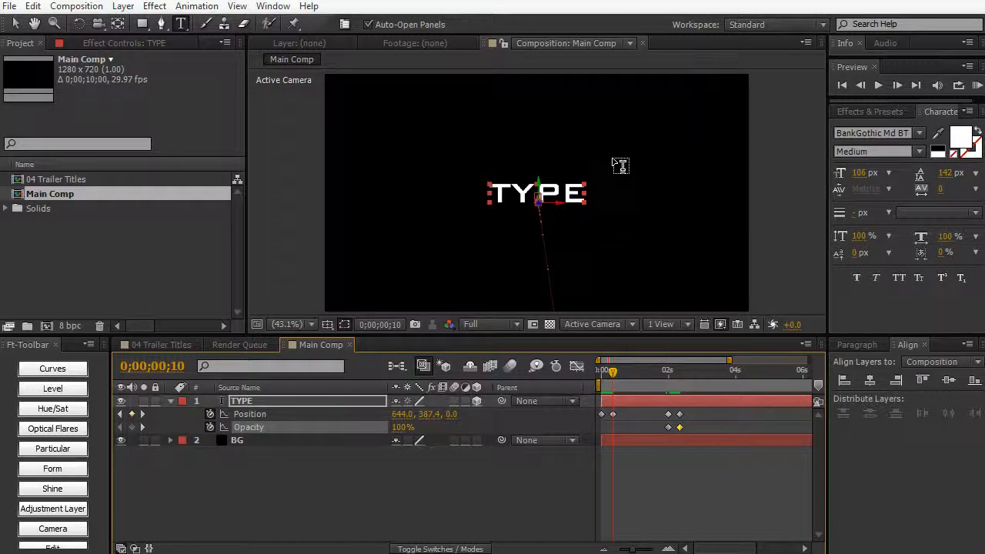
click(124, 6)
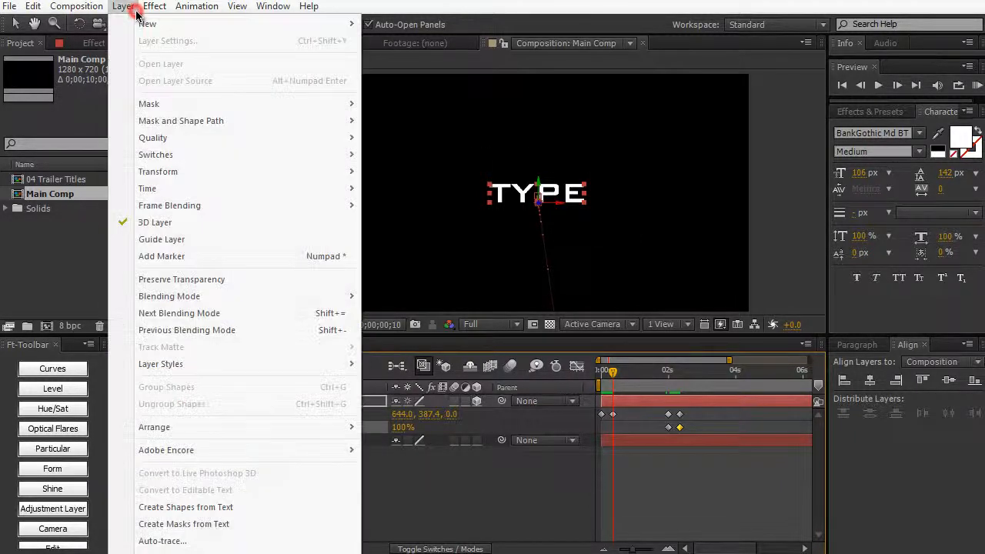
mouse_move(147, 25)
click(400, 73)
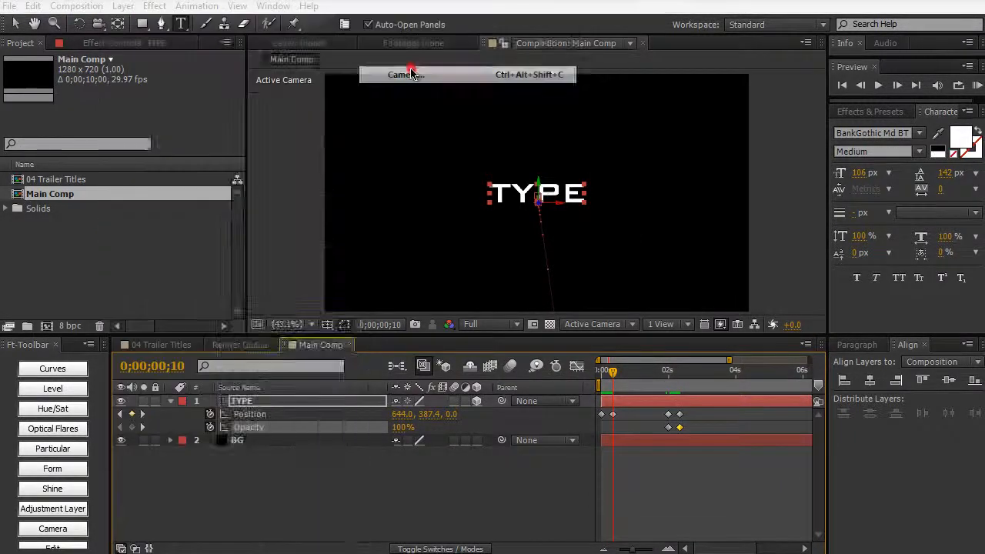
text(Ca)
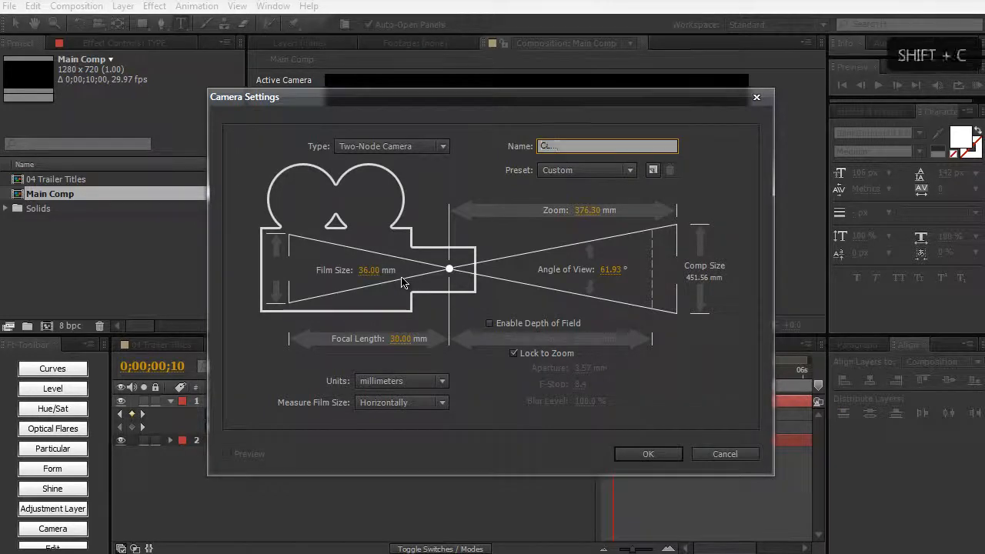
text(mera)
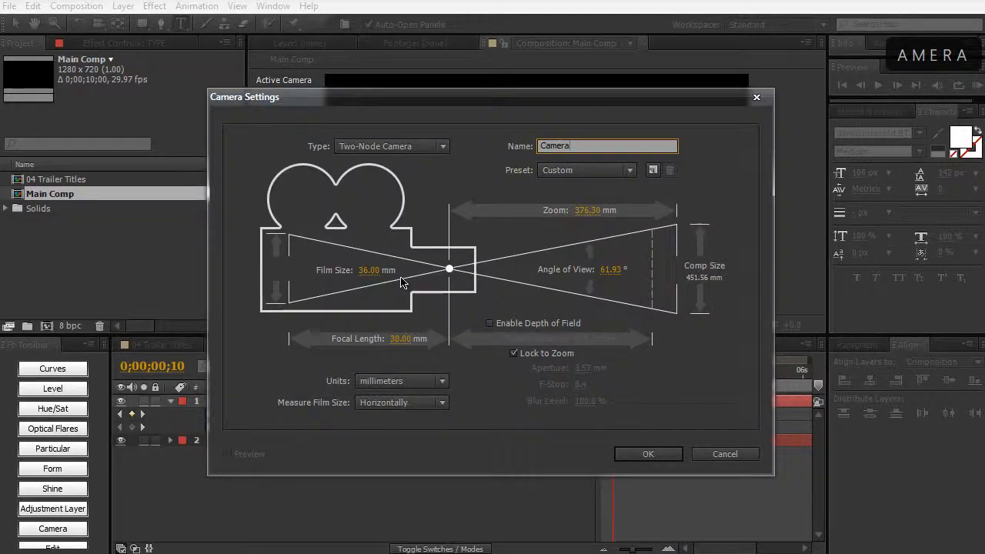
click(627, 462)
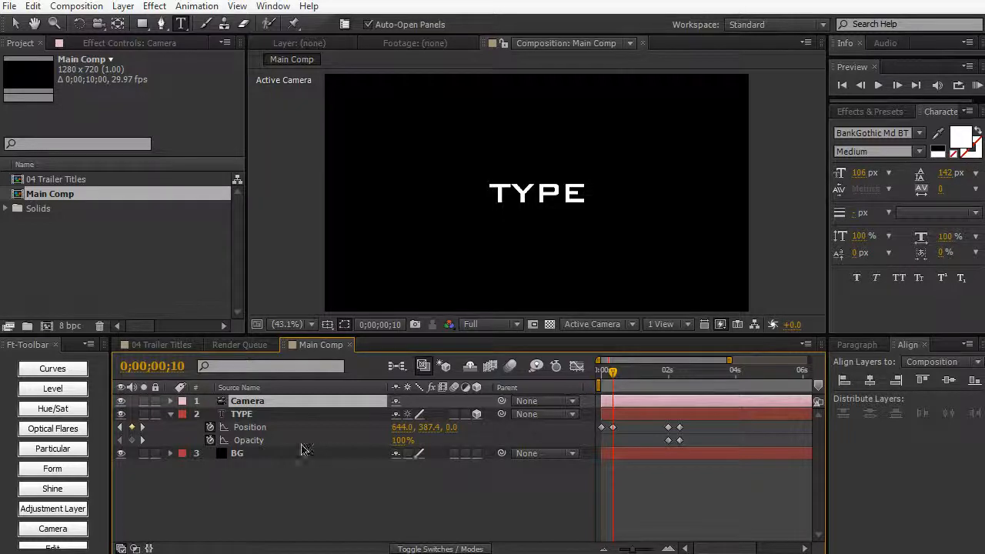
Step: Keyframe the Camera's Position at the start, set its Z position to 653.3 at 0;00;09;29, and scrub through the push-in
key(p)
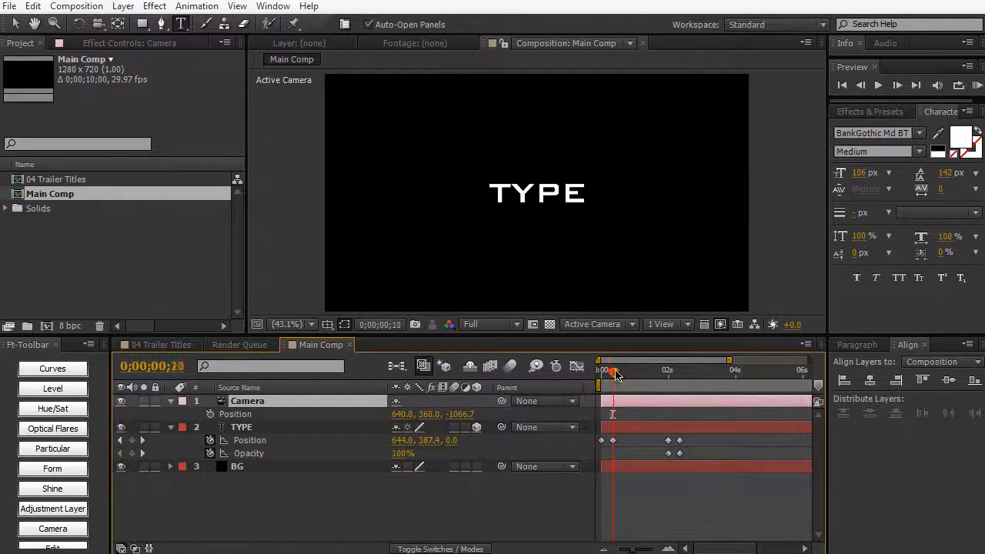
mouse_move(614, 374)
mouse_down()
mouse_move(629, 373)
mouse_move(600, 374)
mouse_up()
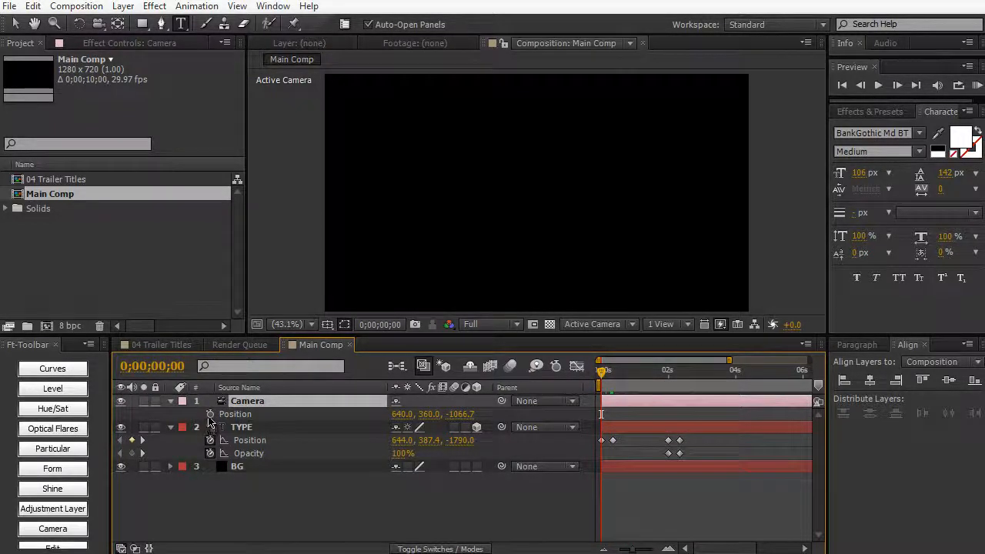
click(209, 414)
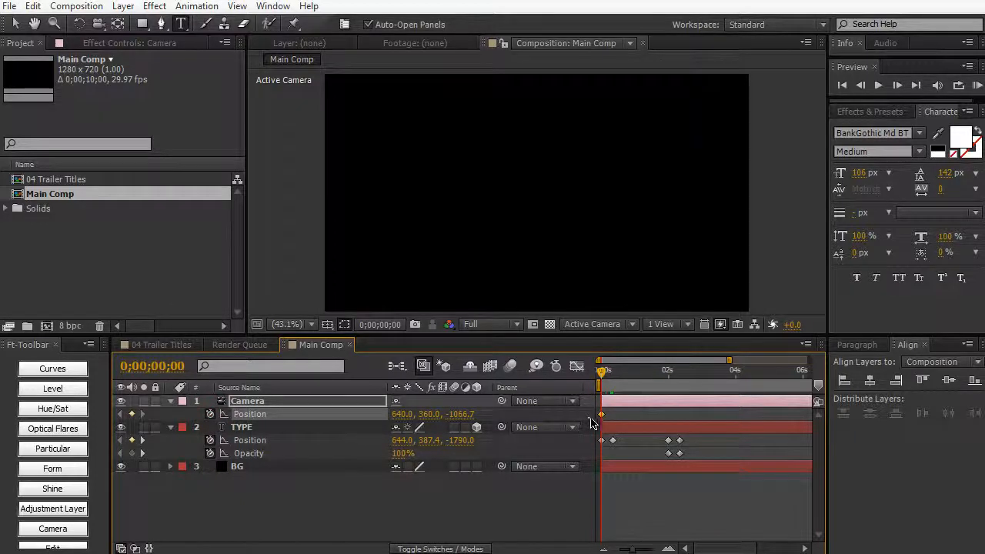
key(End)
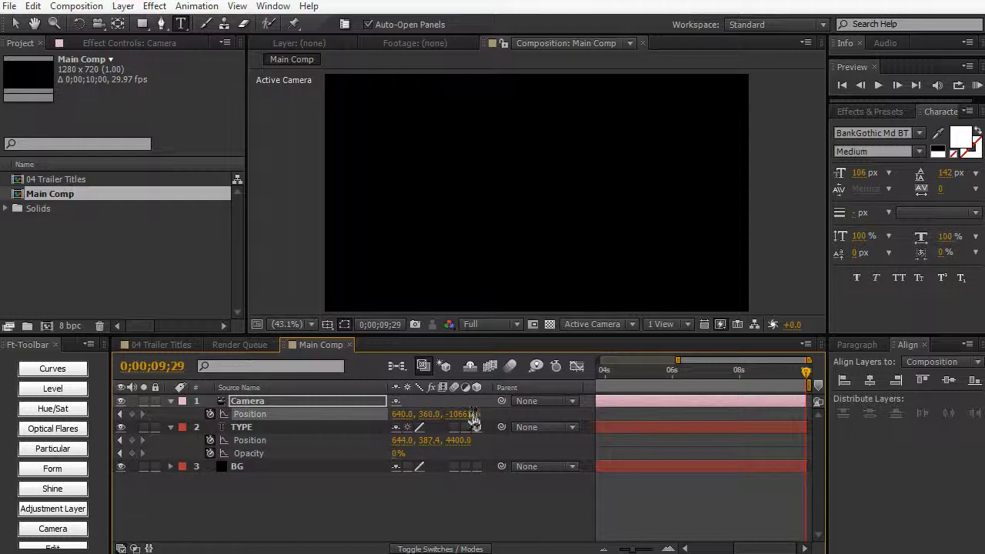
drag(474, 417, 623, 406)
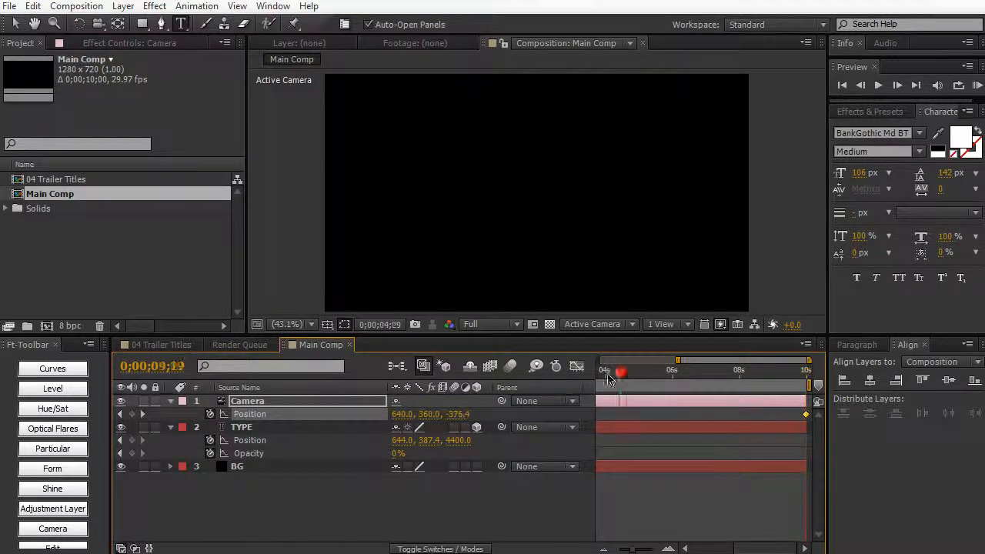
key(Home)
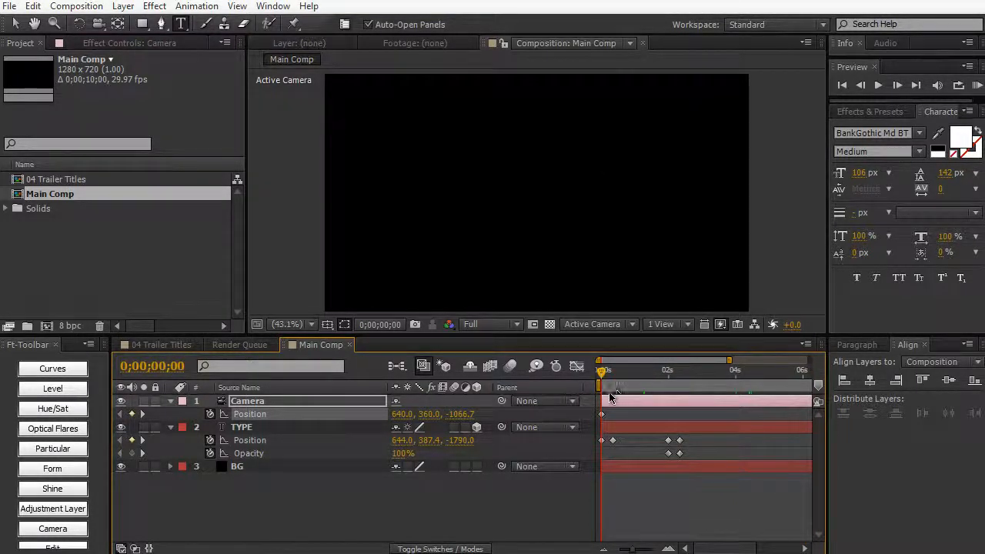
drag(601, 372, 650, 373)
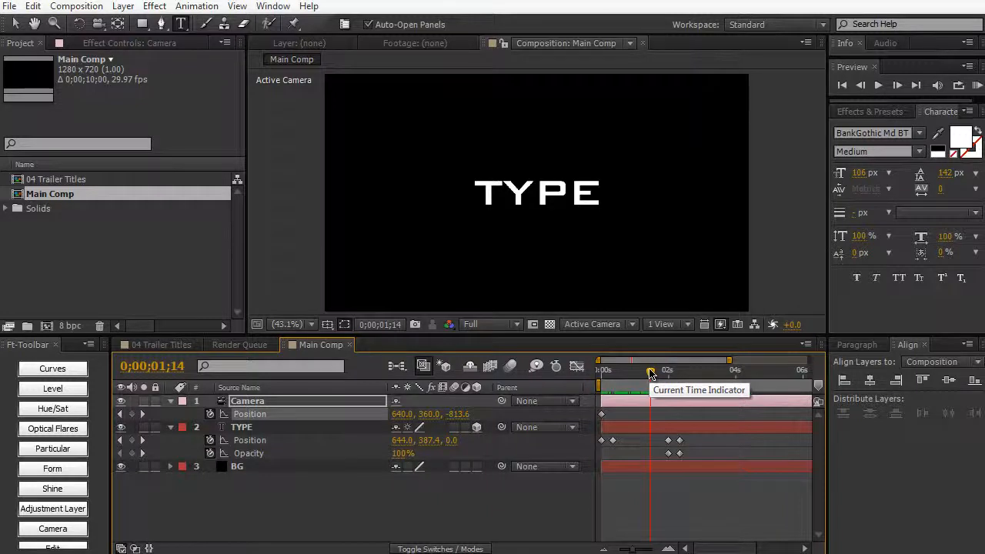
Step: Slow the camera's push-in by pulling its Z position back at 0;00;09;29, and scrub through the opening to check it
drag(650, 373, 978, 368)
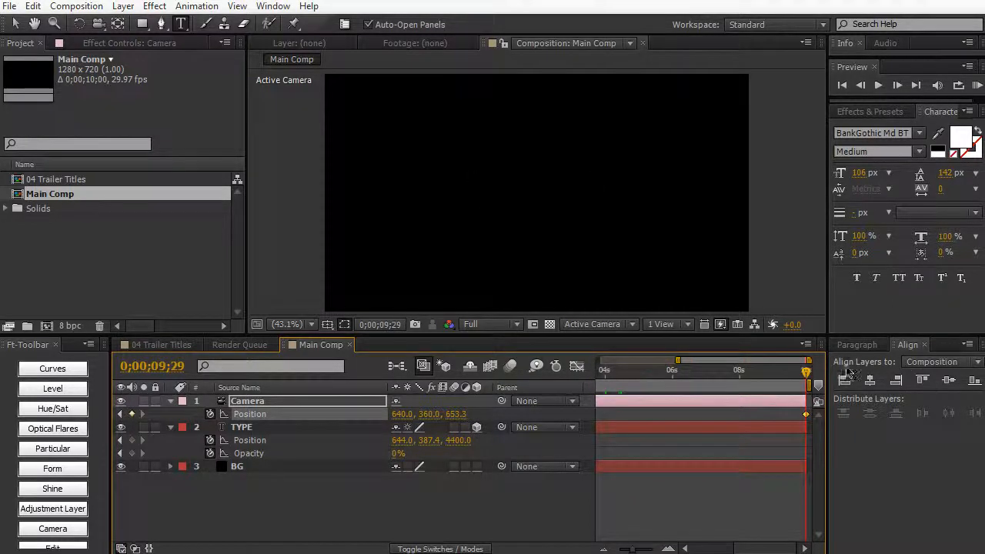
drag(460, 414, 422, 416)
drag(610, 377, 660, 379)
key(End)
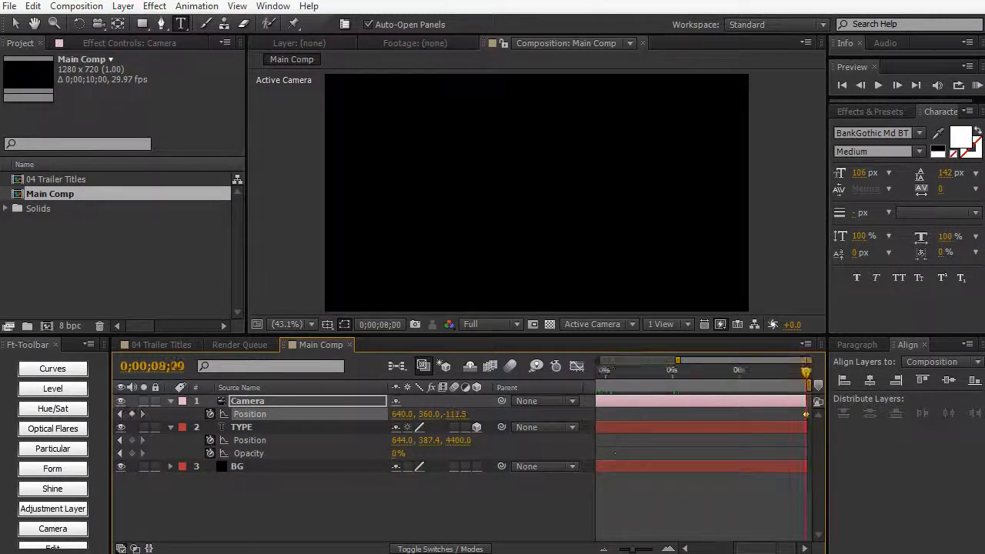
drag(437, 414, 425, 418)
click(609, 382)
drag(609, 383, 650, 369)
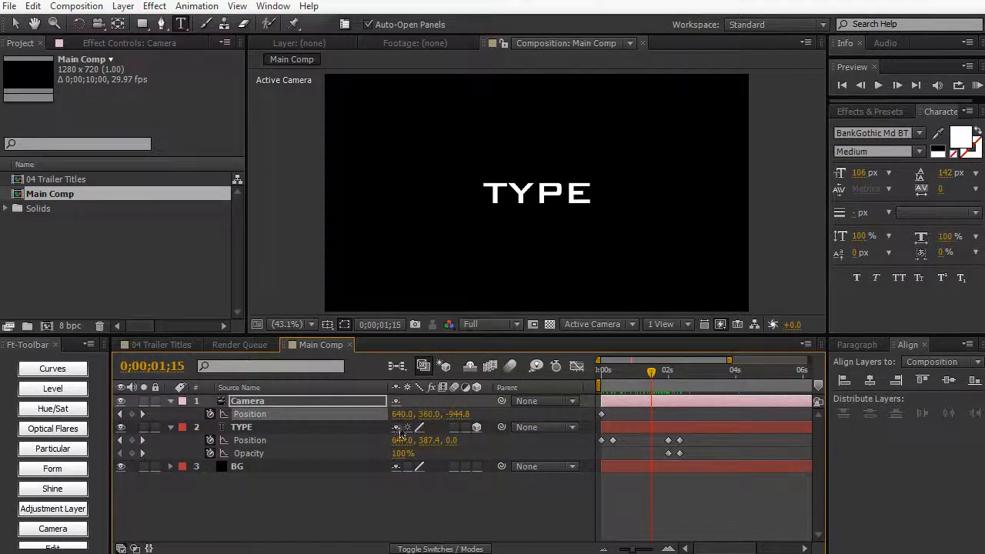
Step: Apply a Gradient Overlay layer style to the TYPE layer
click(365, 429)
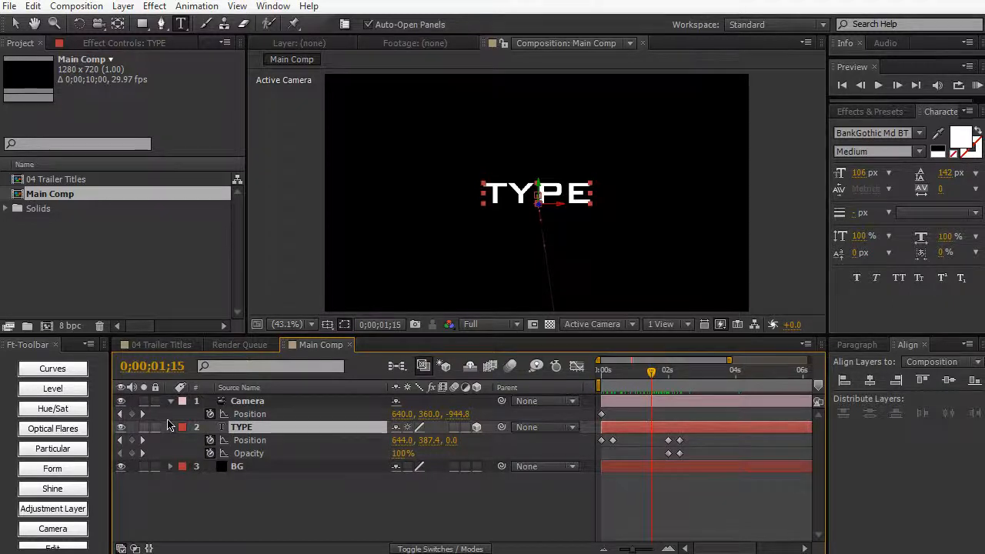
click(125, 7)
mouse_move(248, 367)
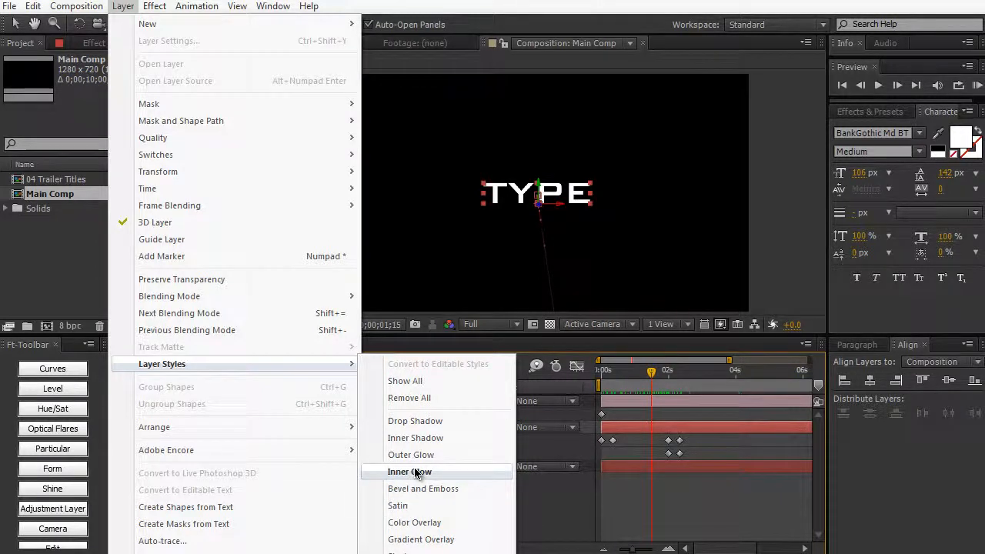
click(421, 539)
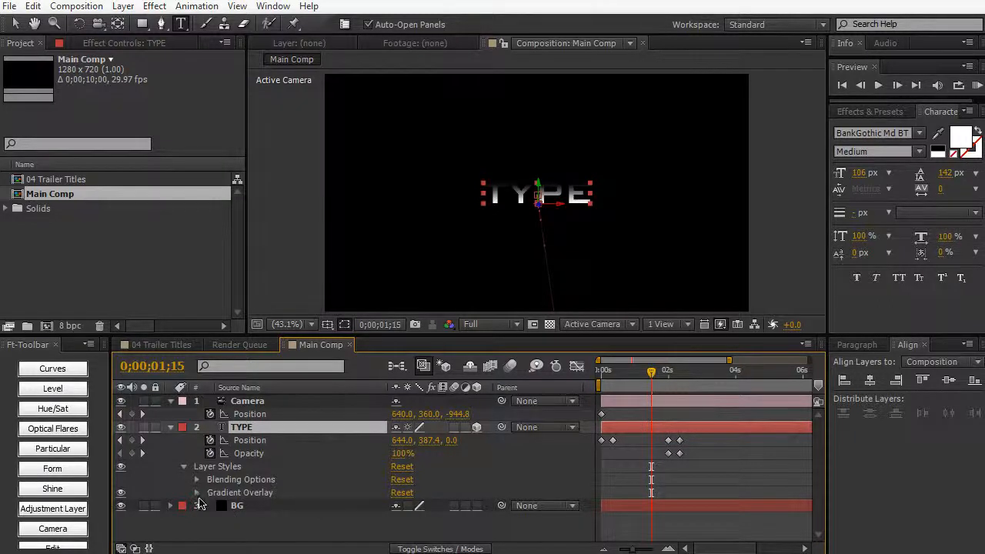
Step: Change the white starting stop of the TYPE layer's Gradient Overlay to mid grey, 777777
click(197, 493)
scroll(377, 504, down, 3)
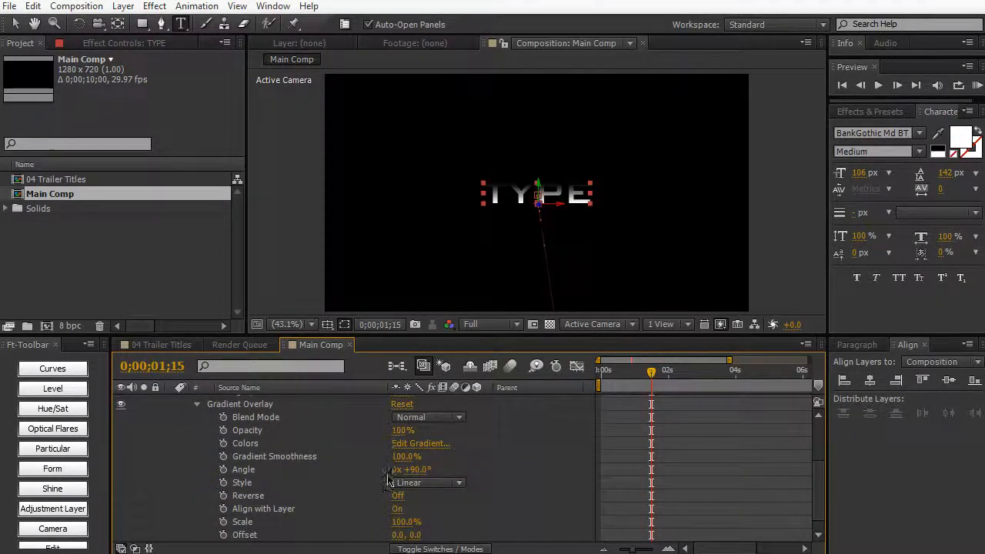
click(408, 444)
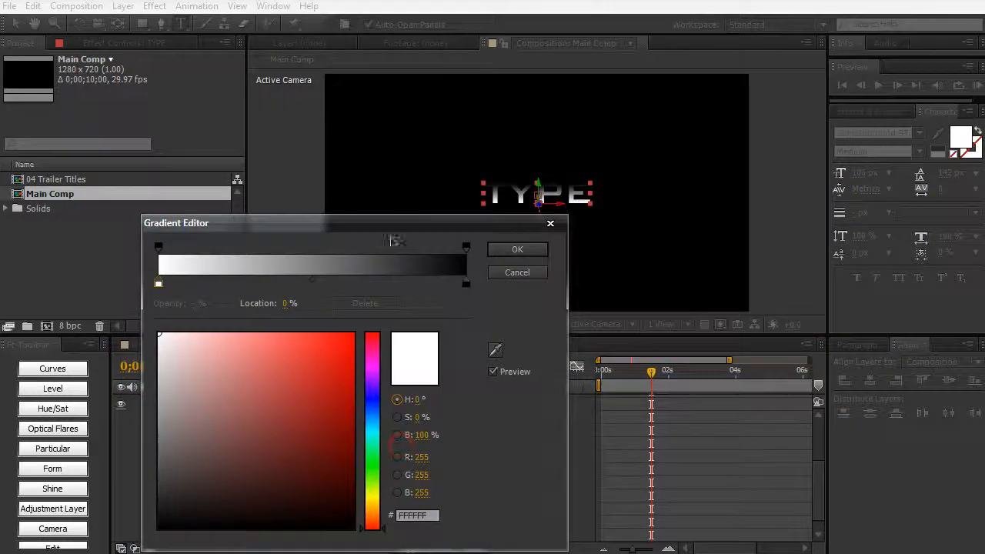
drag(389, 229, 375, 227)
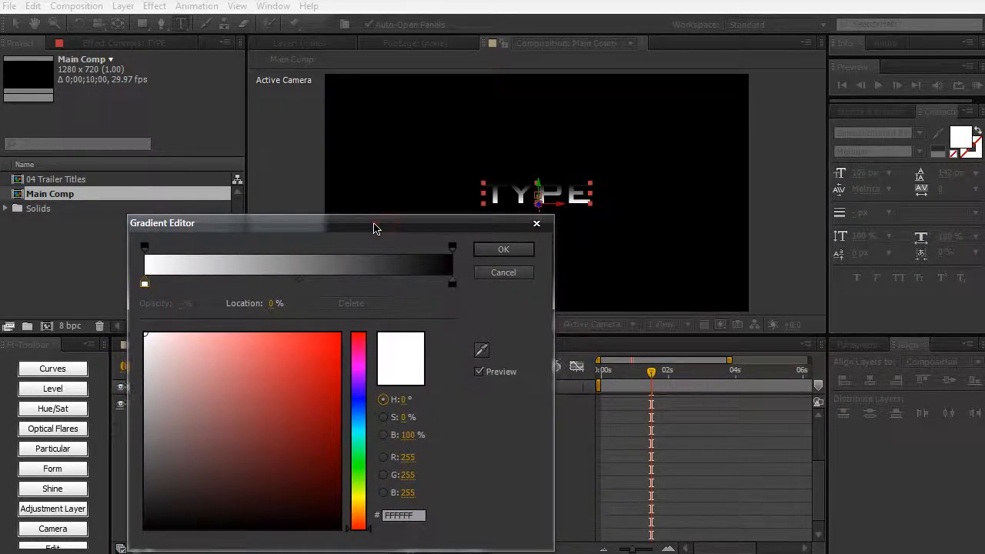
click(145, 284)
drag(156, 417, 140, 432)
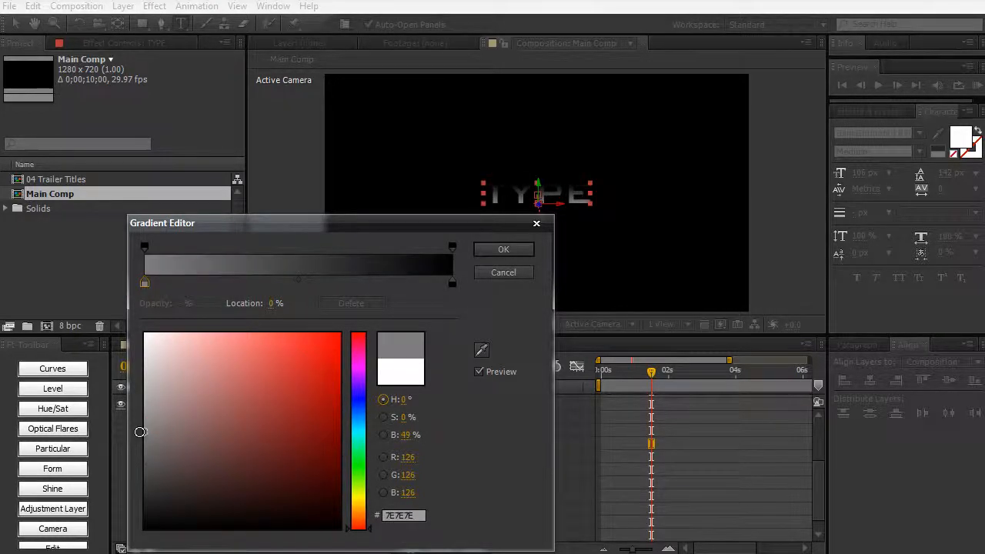
key(Return)
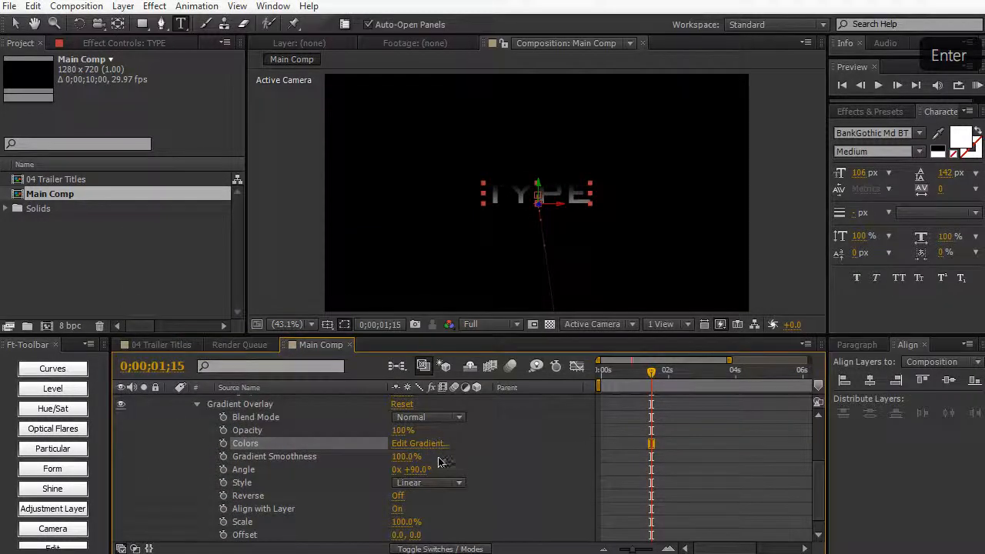
Step: Set the Gradient Overlay's end colour stop to white, FFFFFF, and darken its starting stop to 565656
click(437, 448)
click(452, 285)
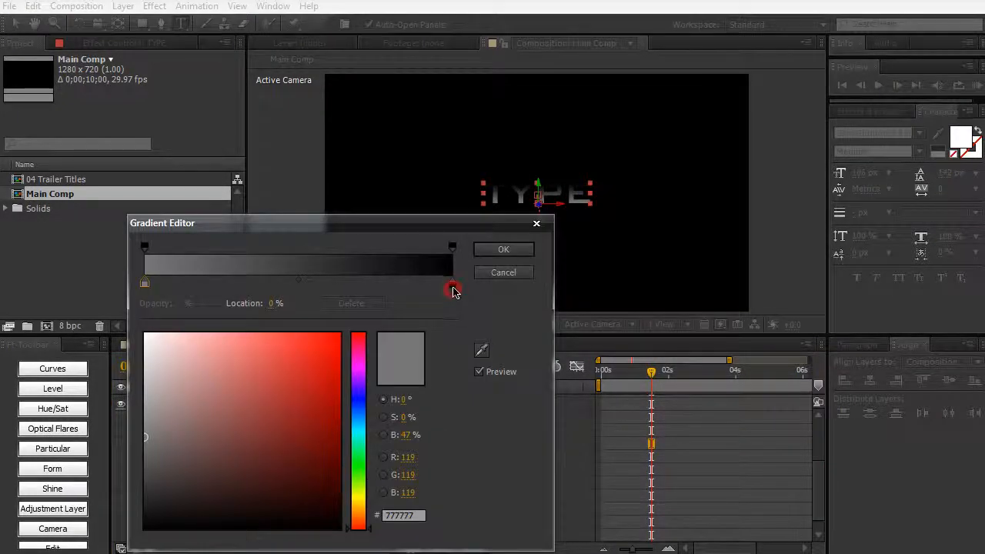
drag(143, 419, 126, 332)
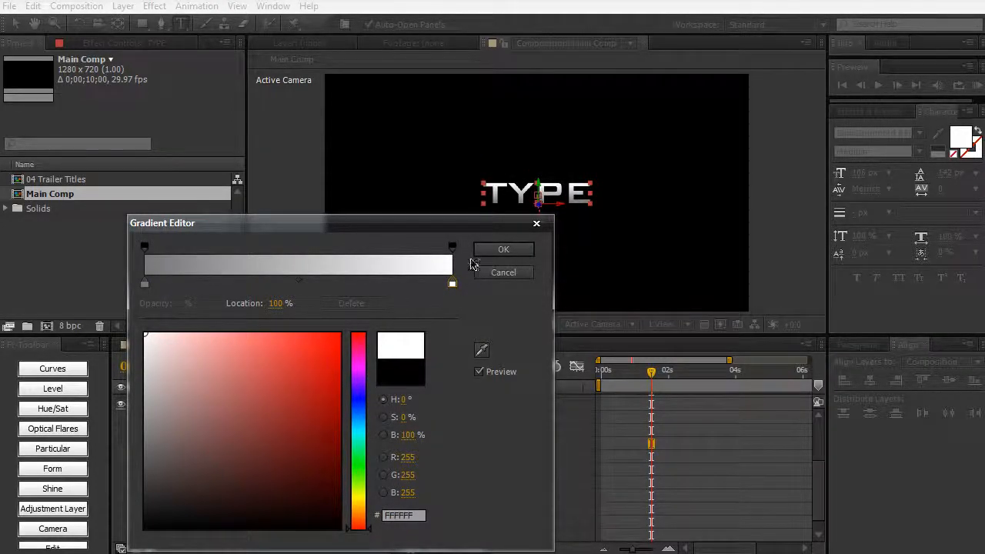
click(144, 284)
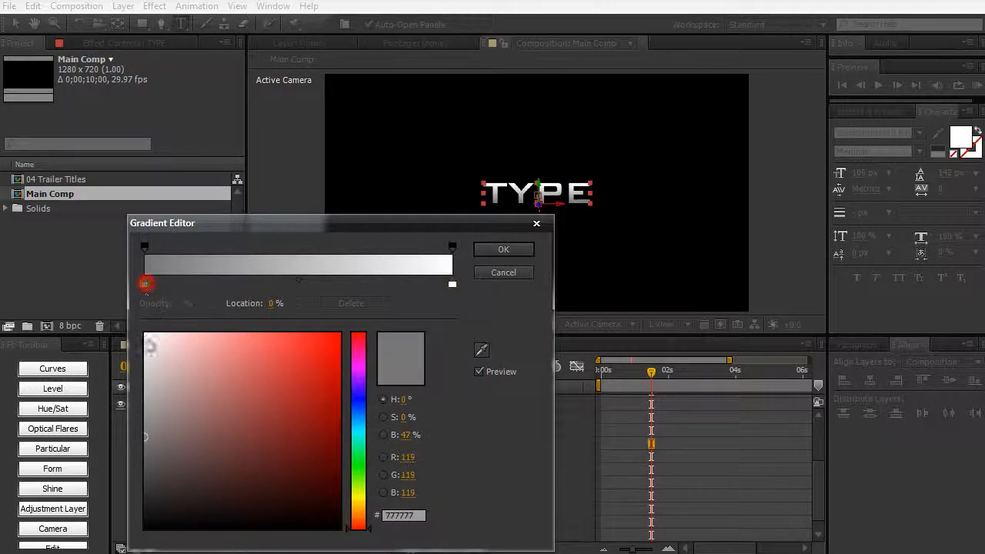
drag(146, 450, 136, 462)
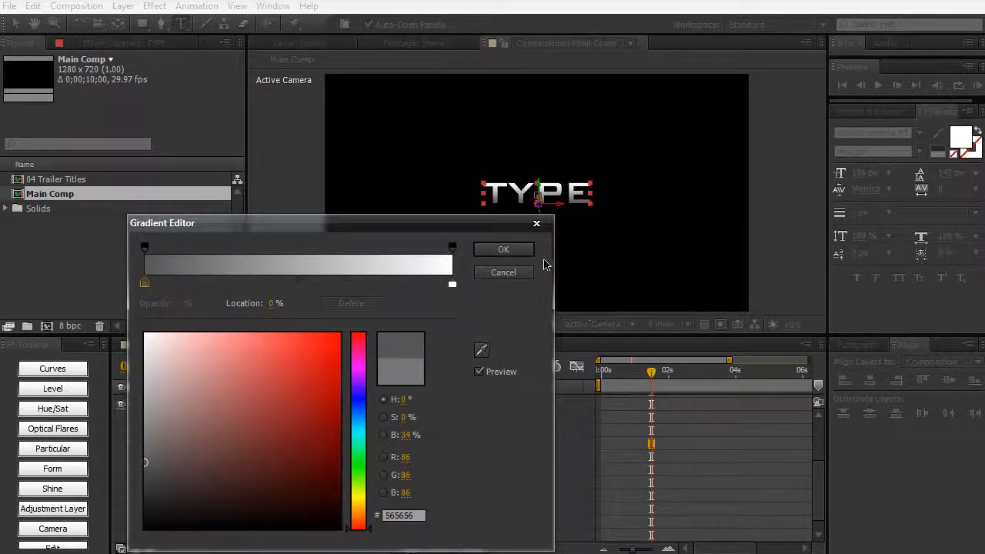
click(521, 252)
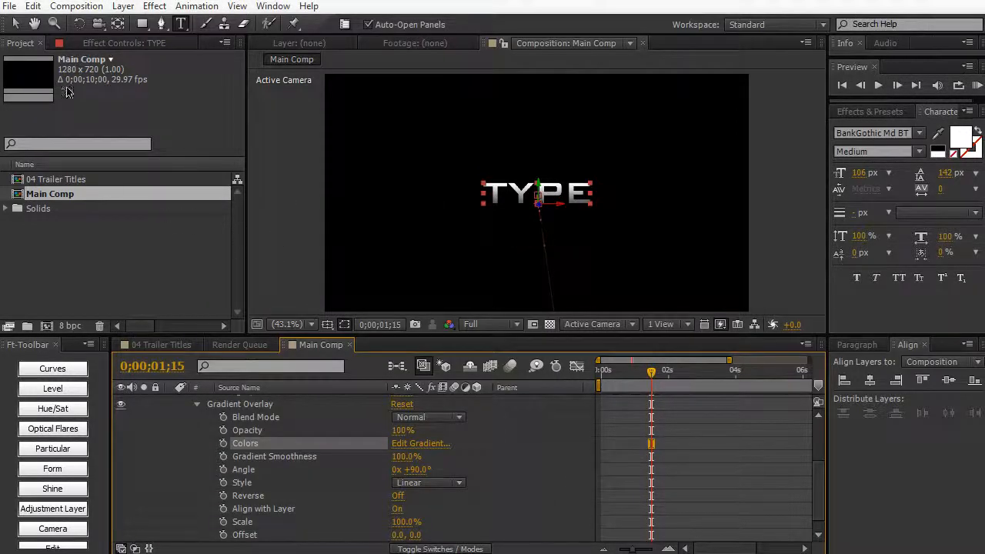
Step: Apply a Bevel and Emboss layer style to the TYPE layer
click(15, 23)
click(297, 181)
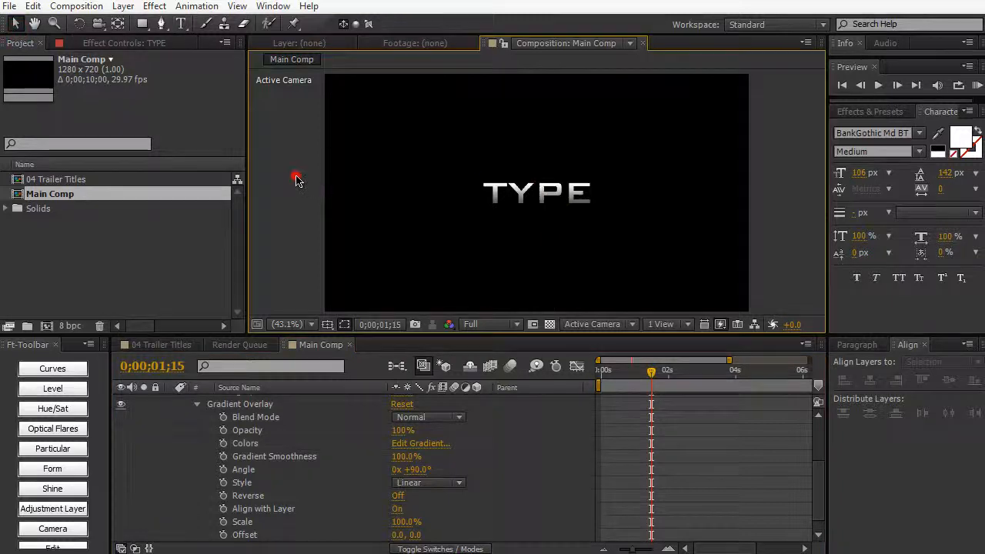
scroll(281, 429, up, 2)
click(223, 417)
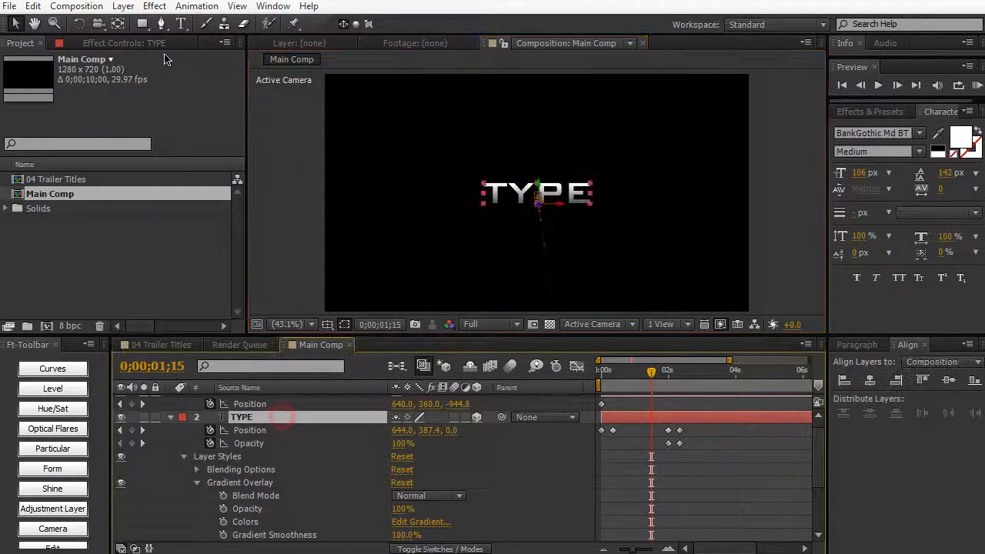
click(123, 6)
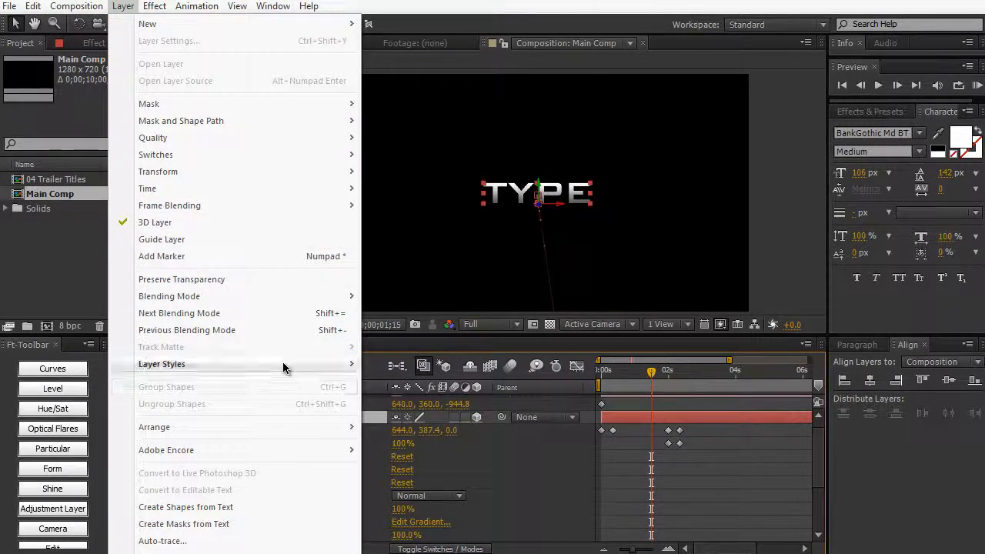
mouse_move(334, 364)
click(421, 488)
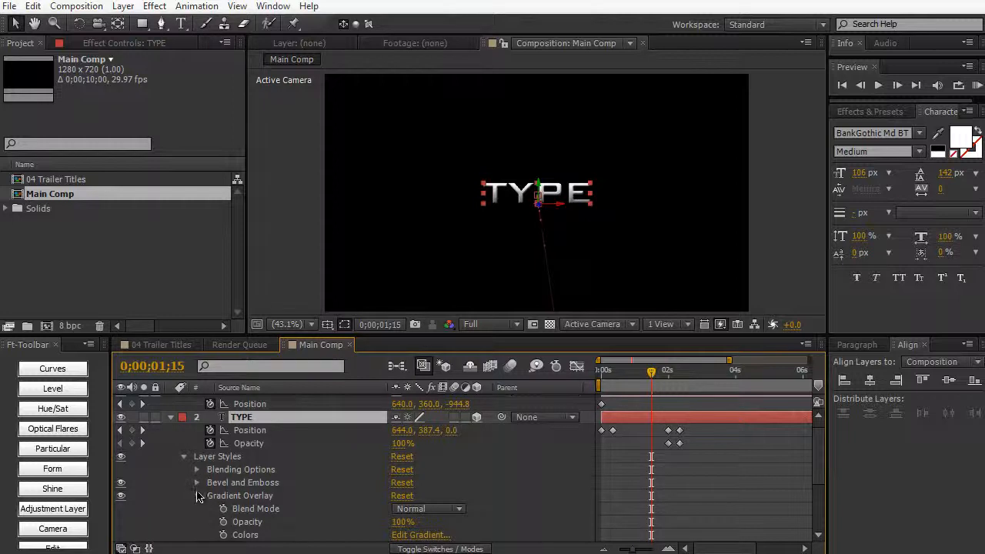
Step: Set the Bevel and Emboss Size to 2 and inspect the bevelled text up close
click(197, 492)
click(197, 496)
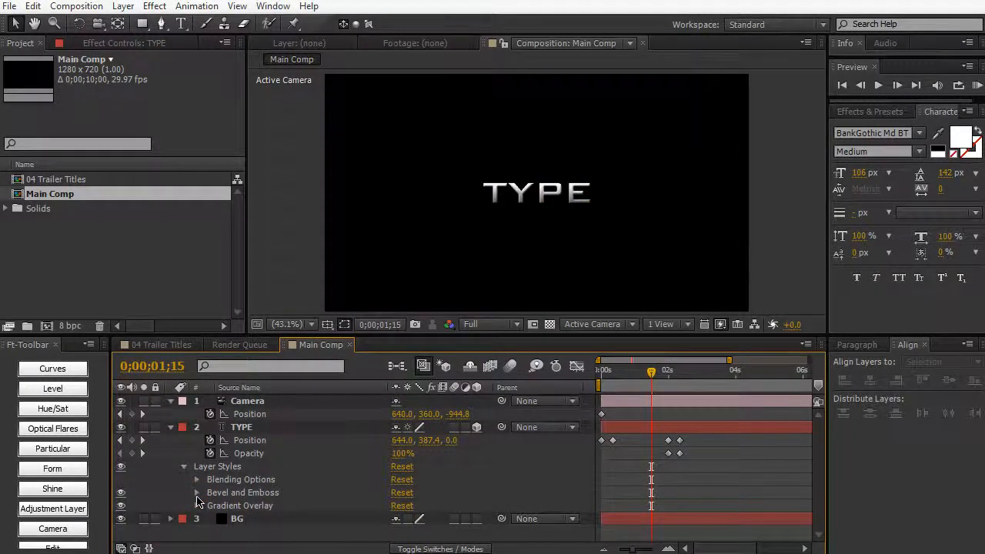
click(197, 493)
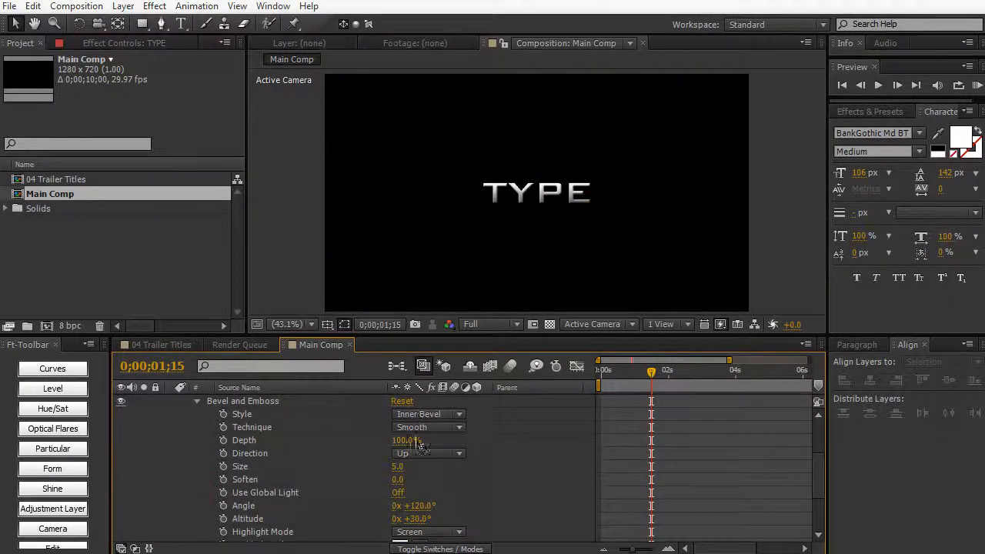
click(396, 466)
text(2)
key(KP_Enter)
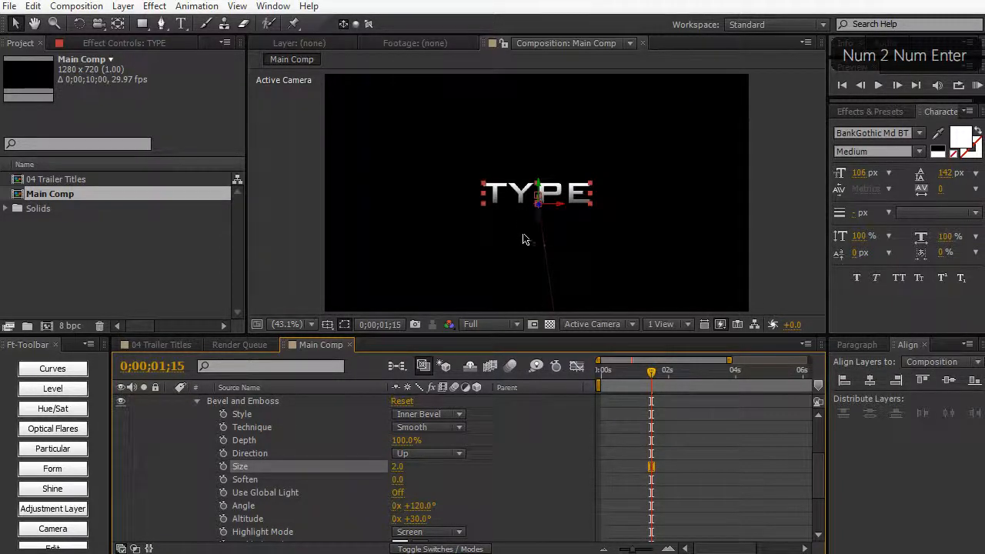
scroll(522, 240, up, 3)
scroll(522, 240, down, 1)
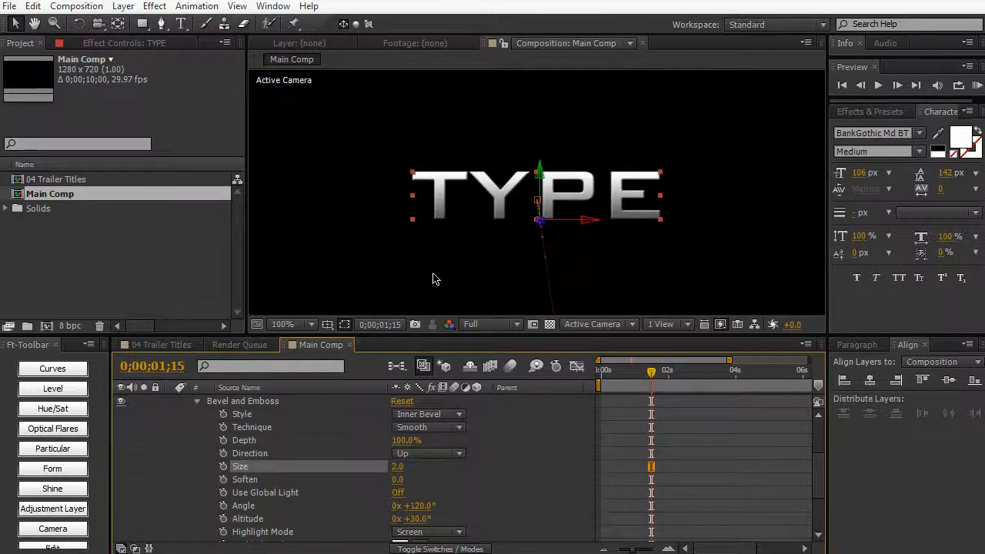
scroll(433, 273, down, 4)
scroll(433, 267, up, 1)
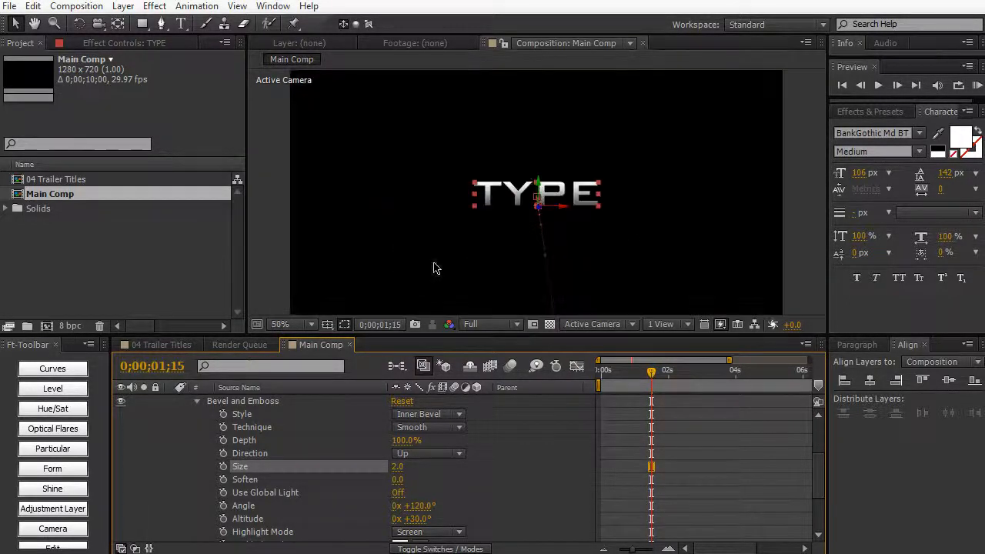
Step: Collapse the TYPE layer's properties, scrub through its opening, and compare the look with the 04 Trailer Titles composition
scroll(193, 446, up, 4)
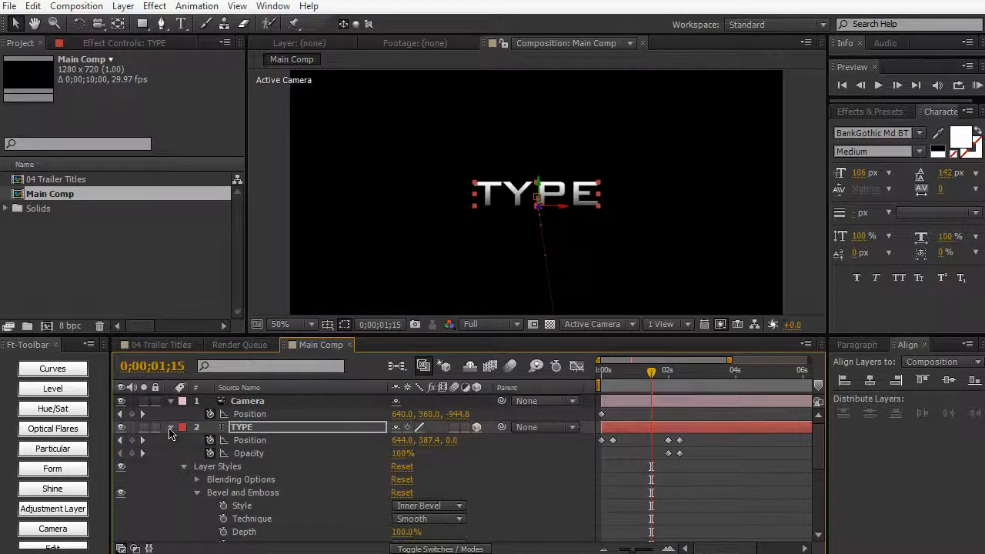
click(170, 427)
drag(608, 370, 650, 374)
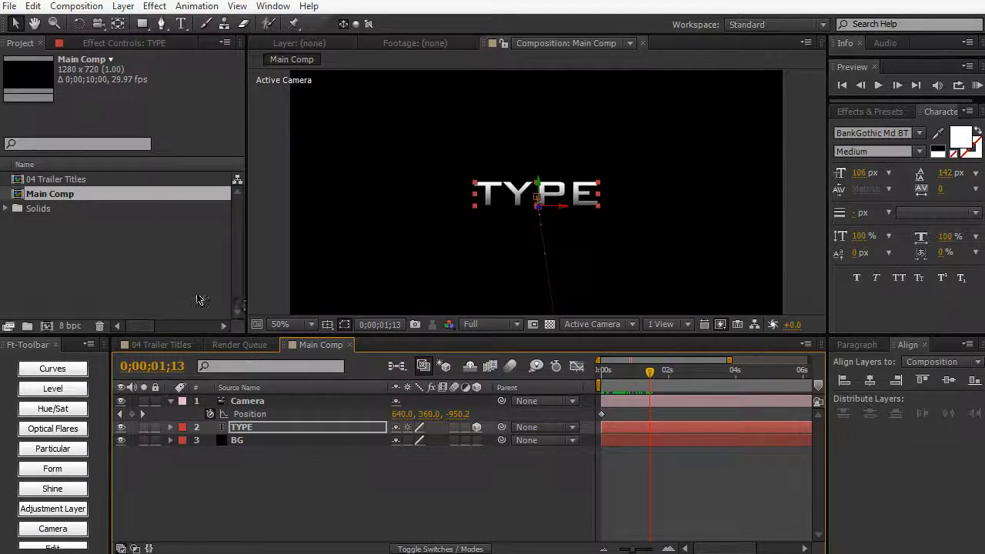
click(175, 345)
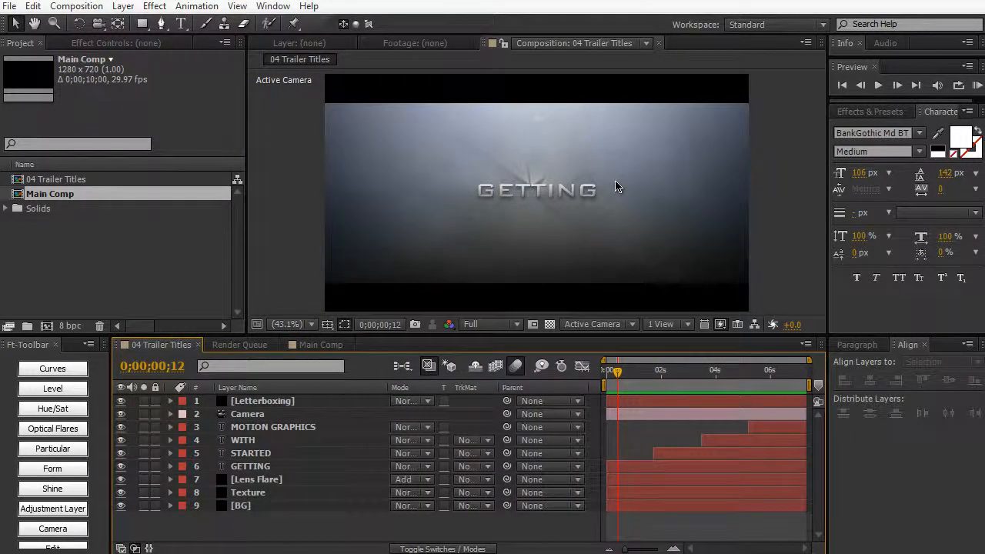
click(325, 344)
Step: Apply the CC Light Rays effect to the TYPE layer and place its Center on the text at 620, 364
click(869, 112)
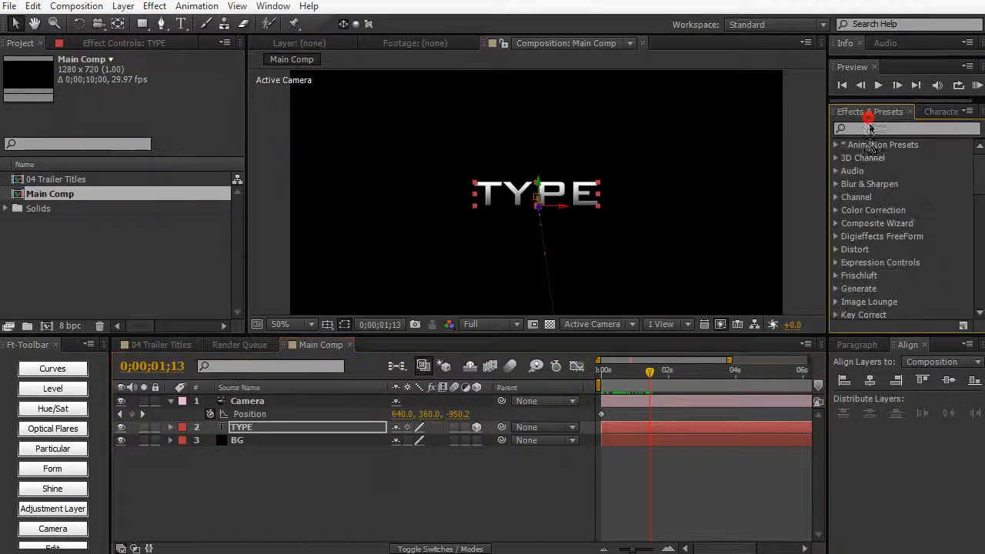
click(870, 127)
text(cc light)
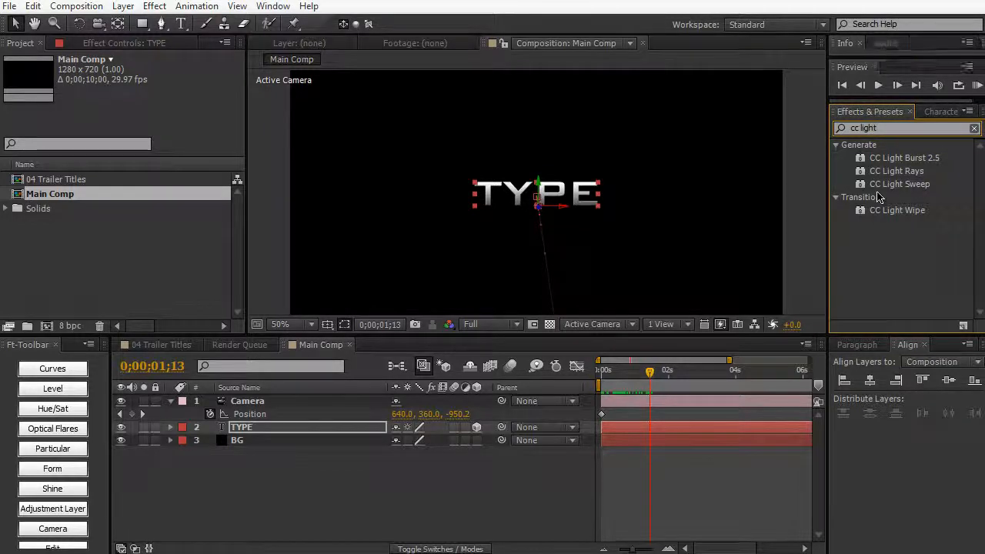
drag(899, 171, 768, 200)
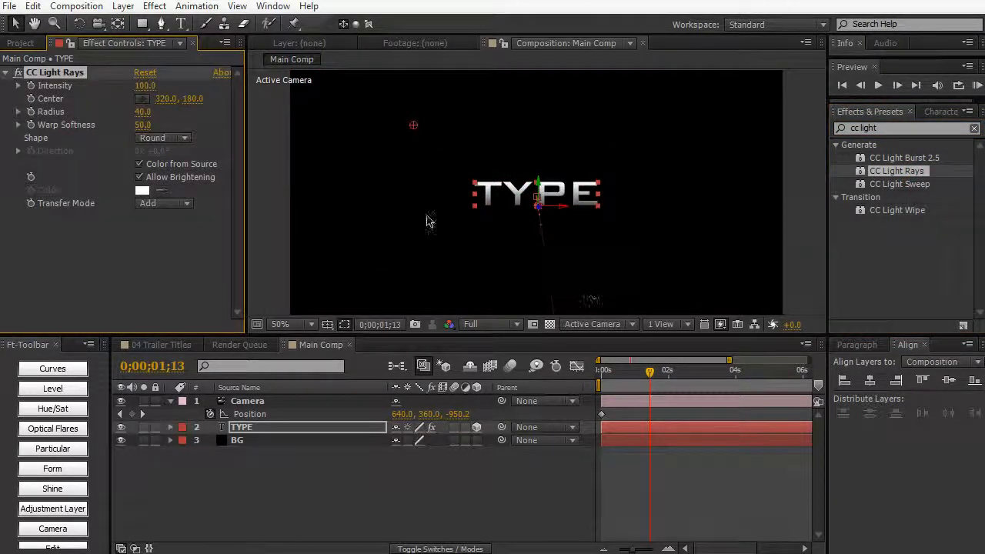
drag(409, 126, 525, 204)
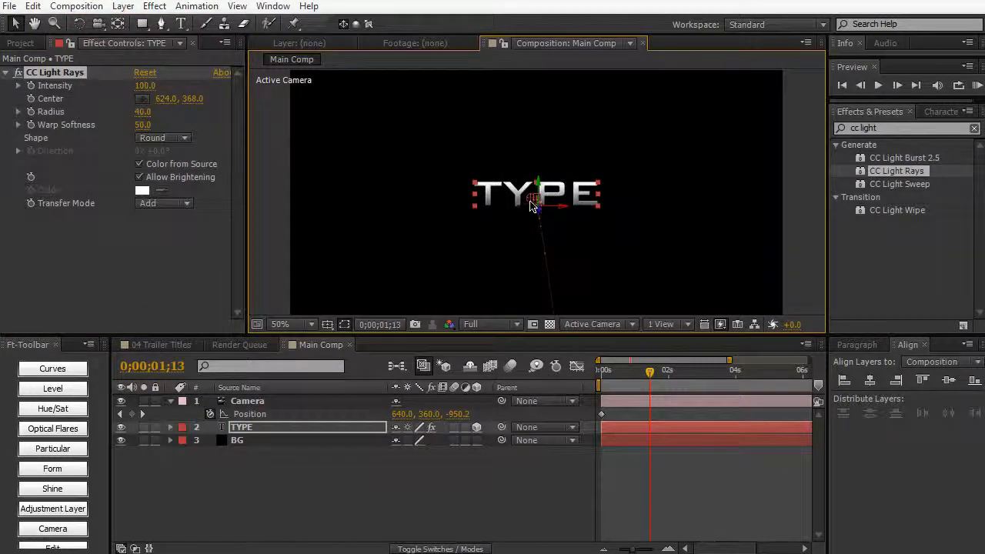
drag(530, 205, 528, 203)
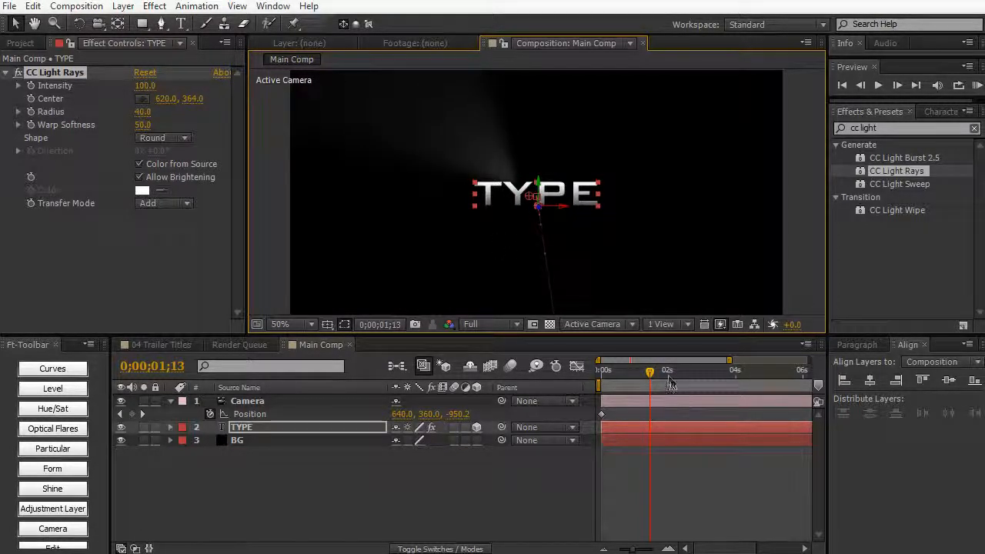
Step: Keyframe the light rays' Center at 0;00;00;10 and move it to 667, 364 at 0;00;02;00
drag(651, 373, 594, 373)
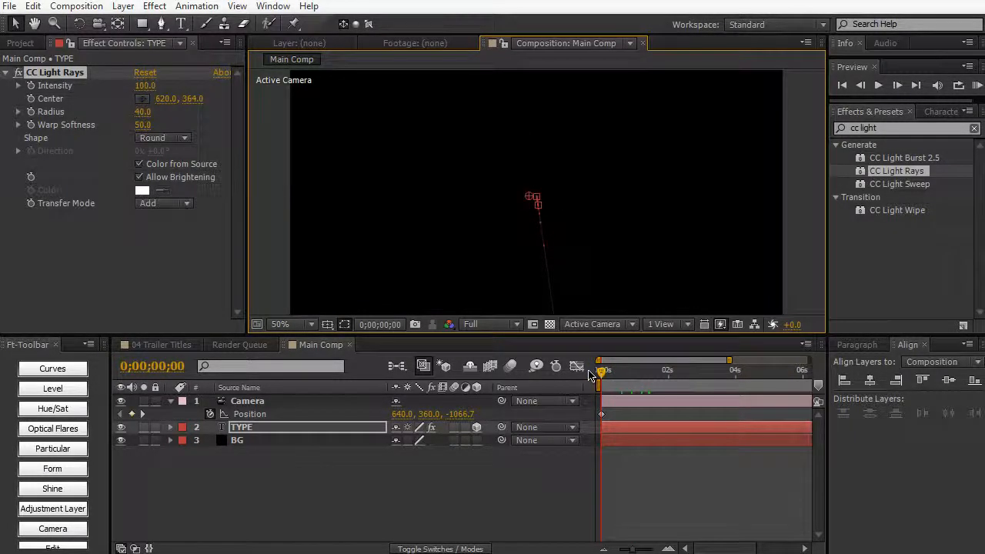
key(u)
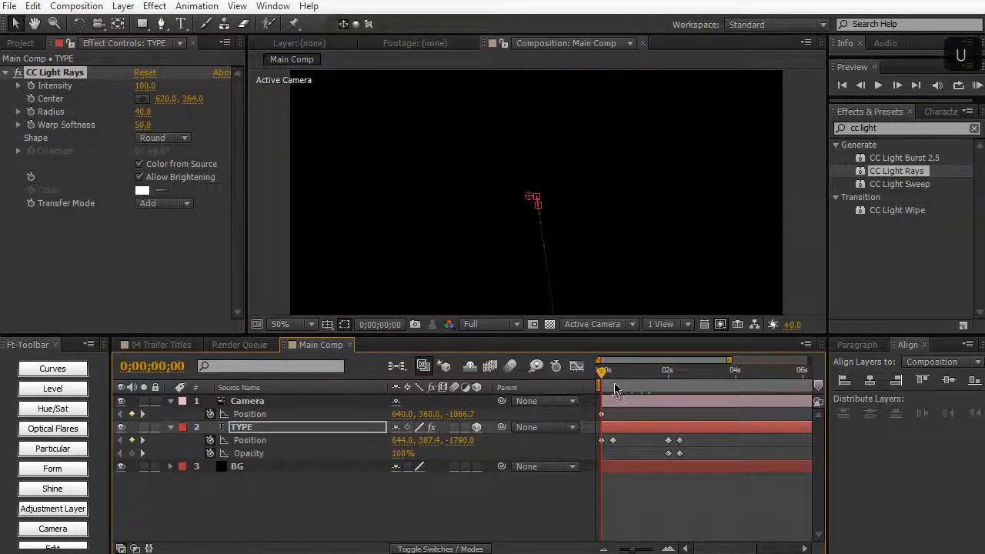
click(616, 370)
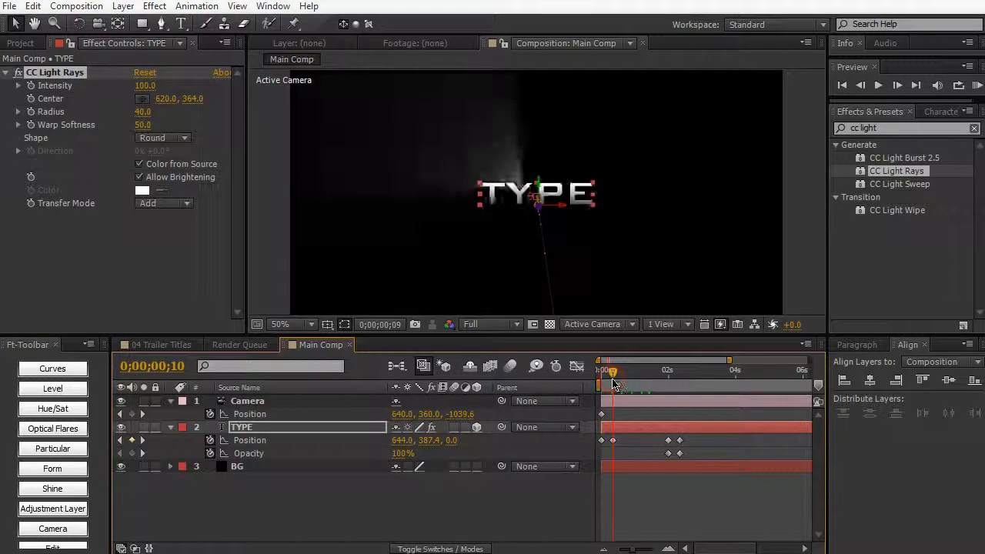
mouse_move(616, 449)
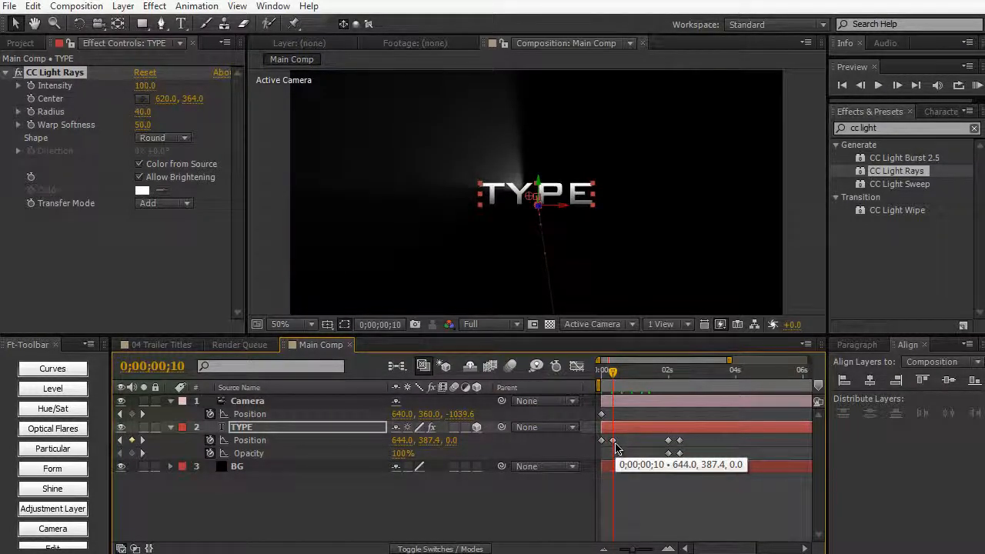
drag(624, 456, 608, 444)
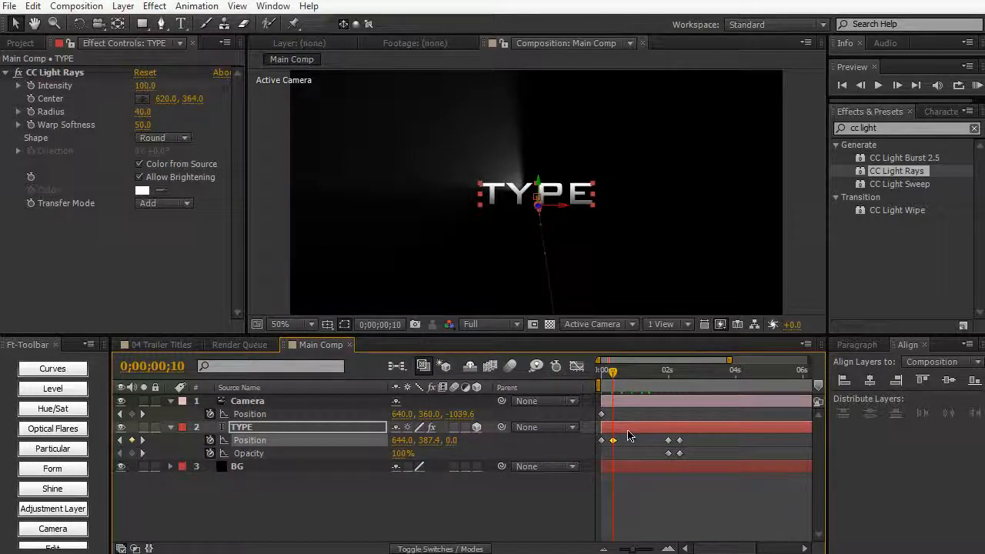
click(32, 99)
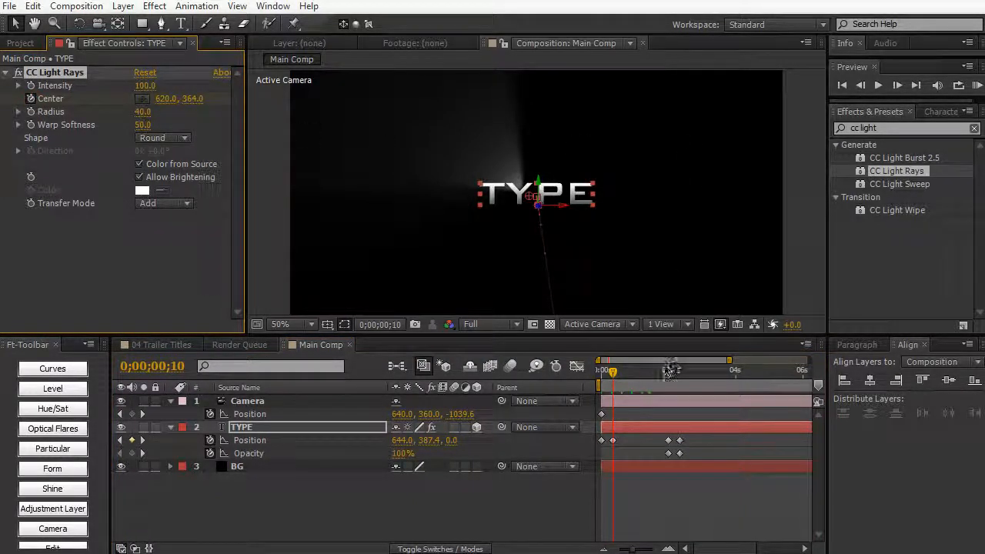
drag(623, 373, 673, 374)
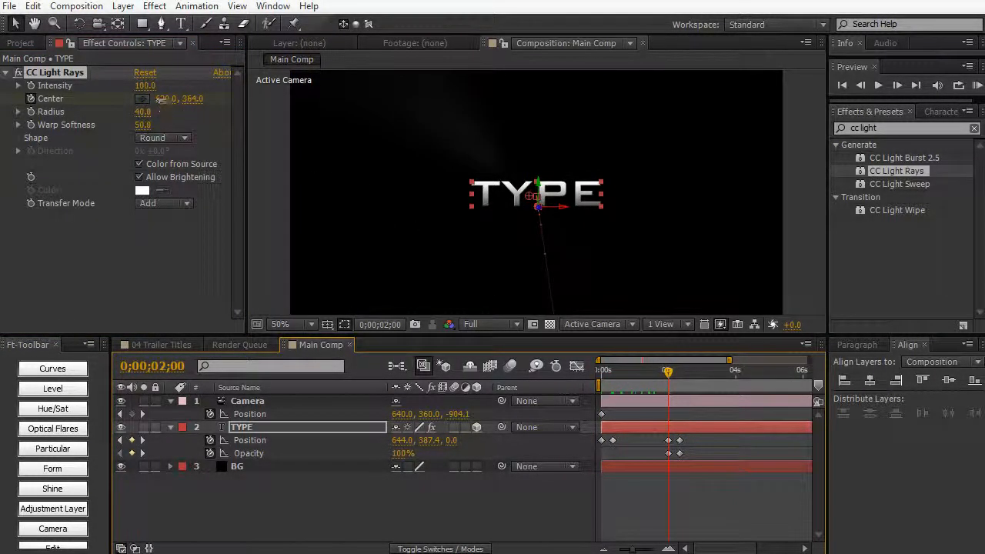
drag(163, 99, 208, 116)
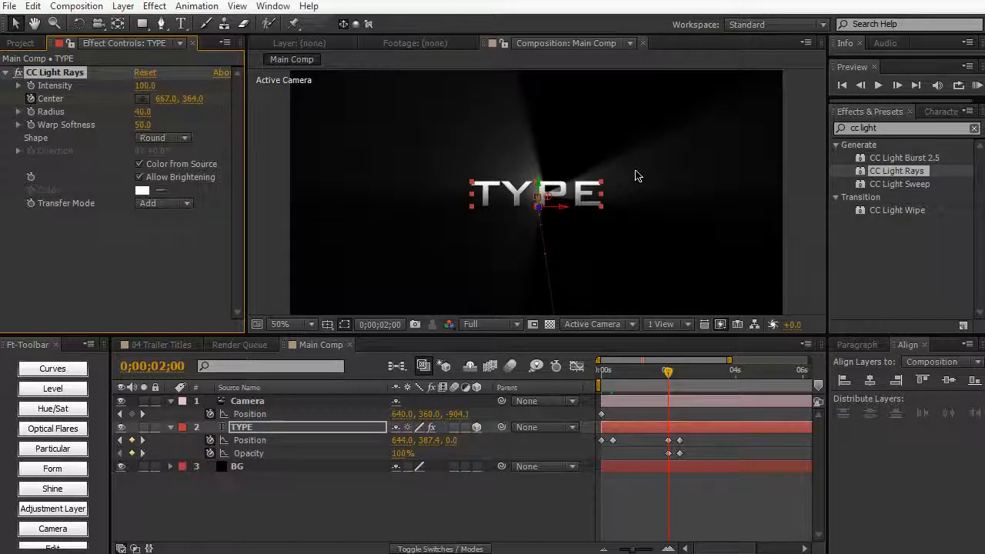
Step: Scrub through the light rays animation and trim the TYPE layer to end shortly after its last Position and Opacity keyframes
drag(622, 372, 612, 377)
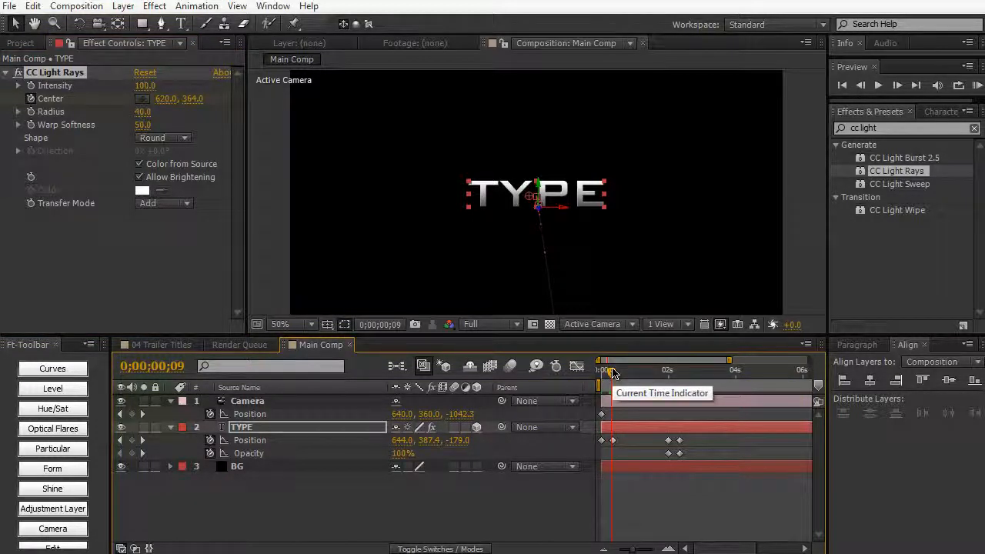
drag(612, 373, 666, 381)
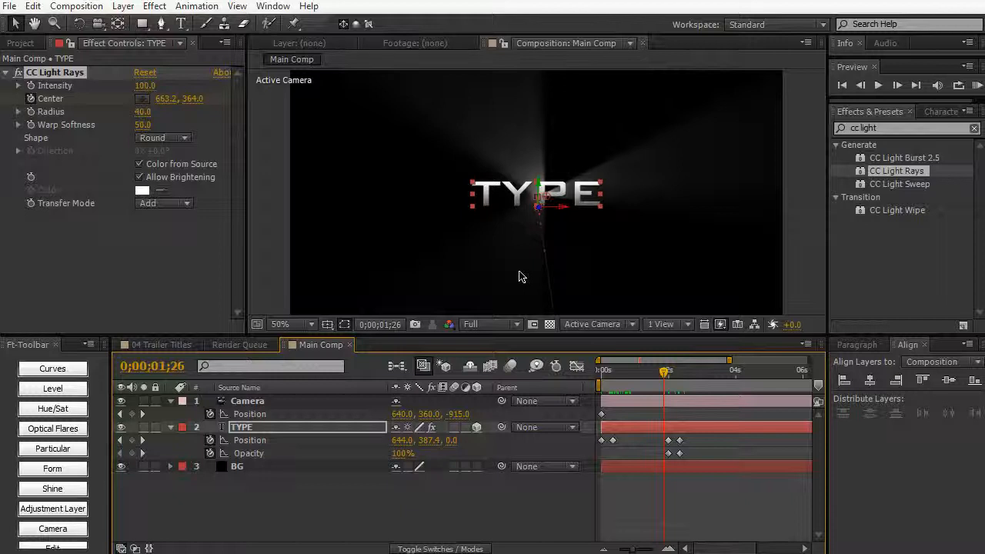
click(350, 431)
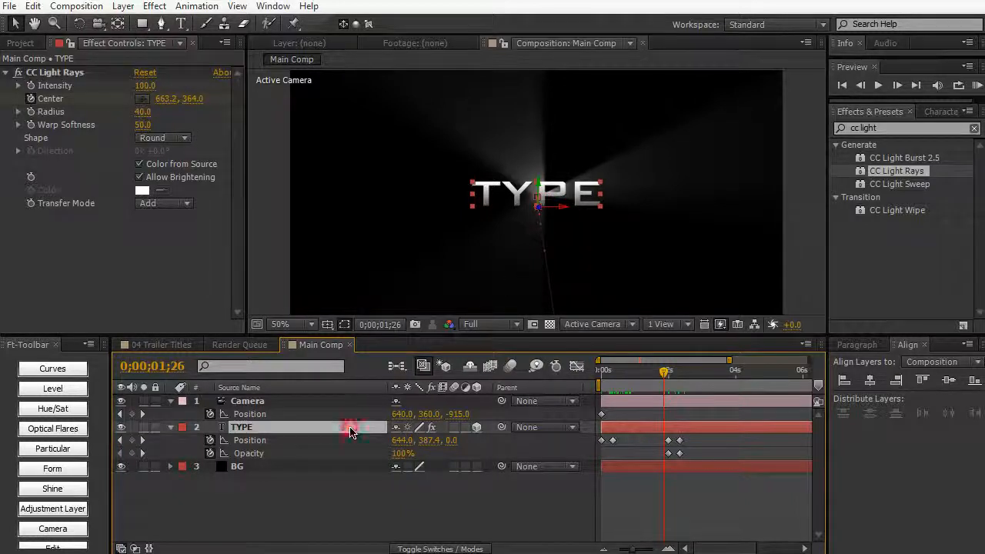
click(170, 427)
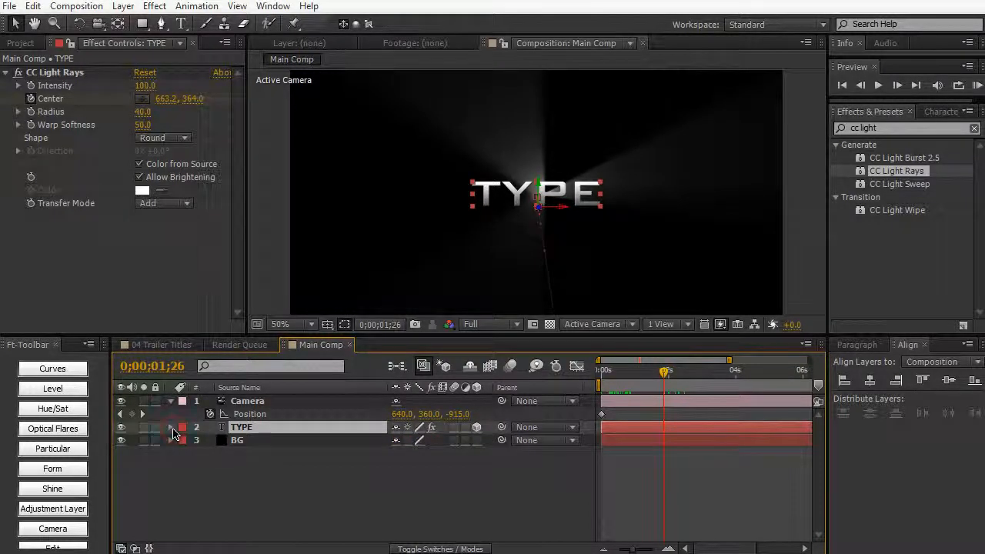
key(u)
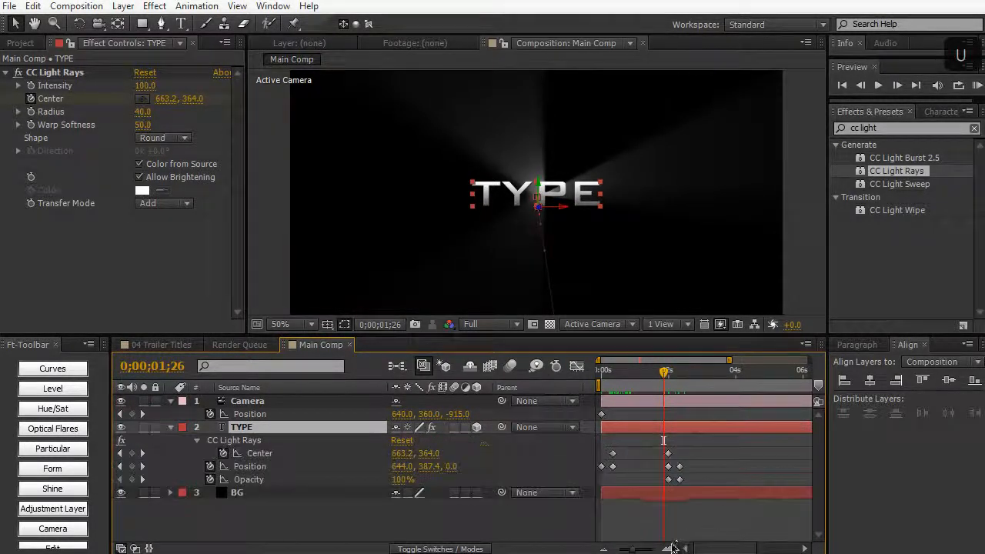
drag(637, 549, 619, 549)
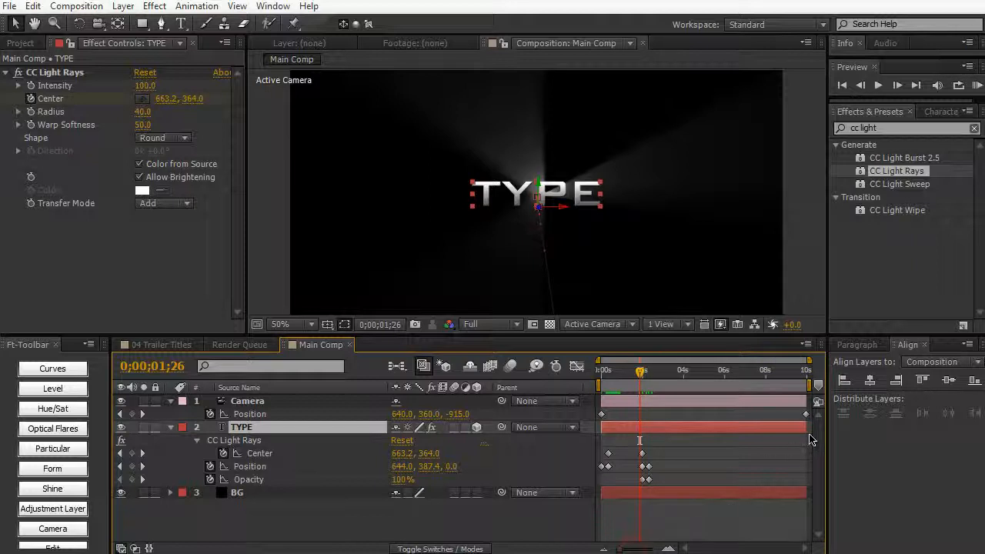
drag(808, 431, 669, 446)
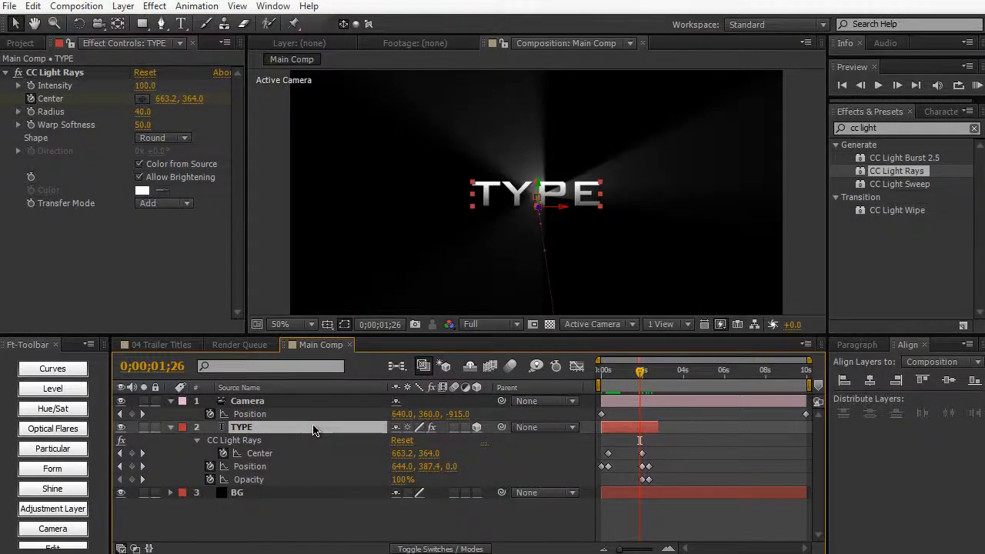
Step: Duplicate the TYPE layer, reveal the copy's keyframes and shift it in time to start at about 0;00;02;00
key(ctrl+d)
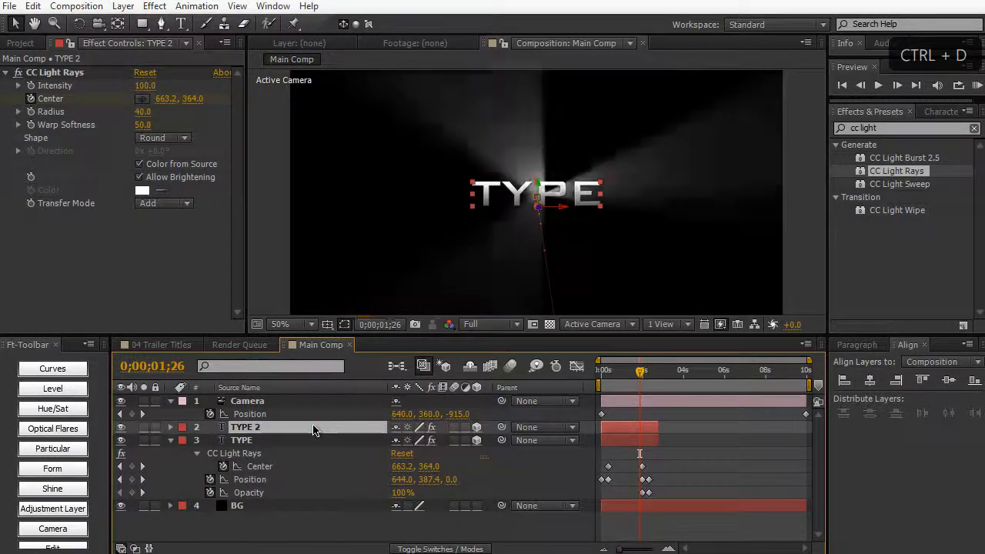
click(34, 6)
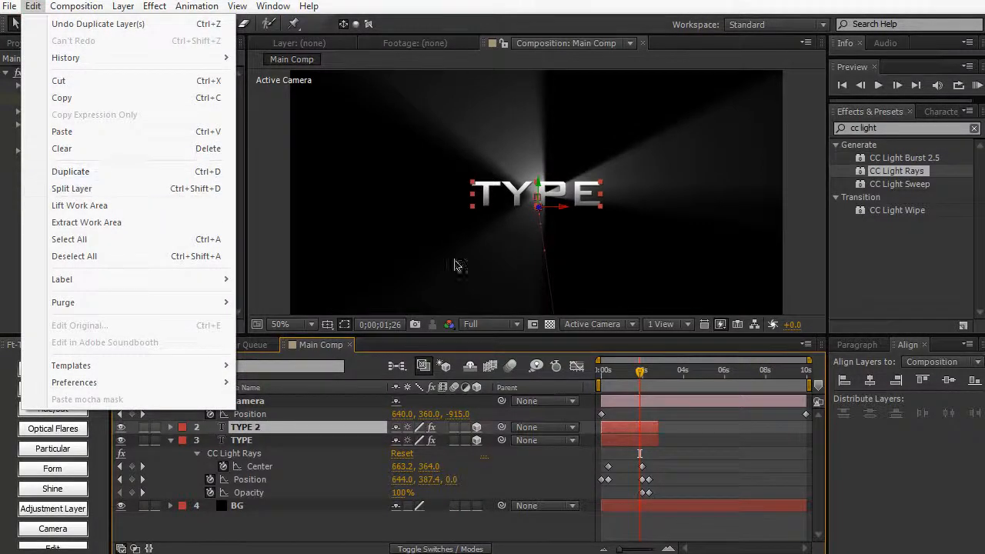
click(637, 427)
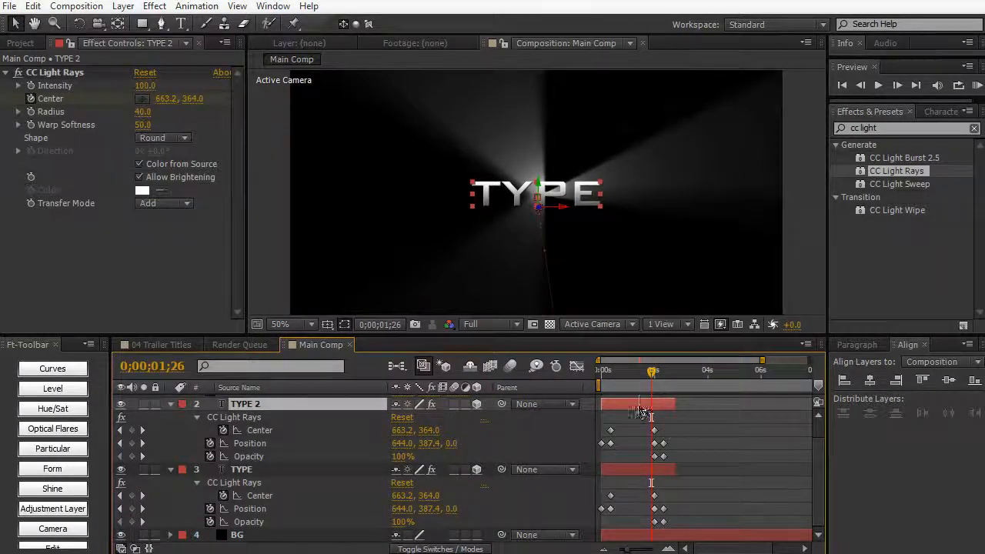
drag(632, 412, 682, 417)
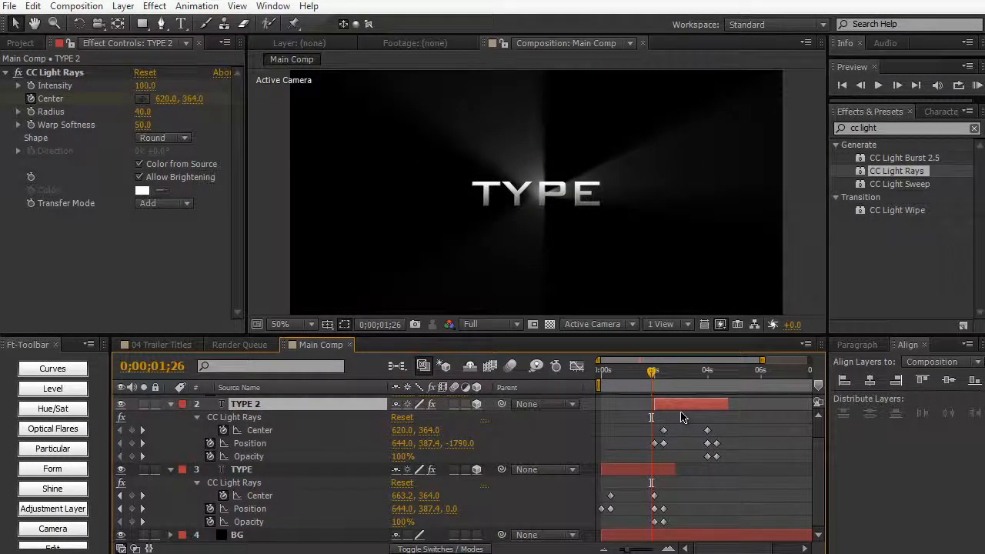
Step: Check the duplicate's start against the TYPE layer's Center, Position and Opacity keyframes at 0;00;02;00
drag(627, 549, 638, 550)
drag(687, 373, 694, 370)
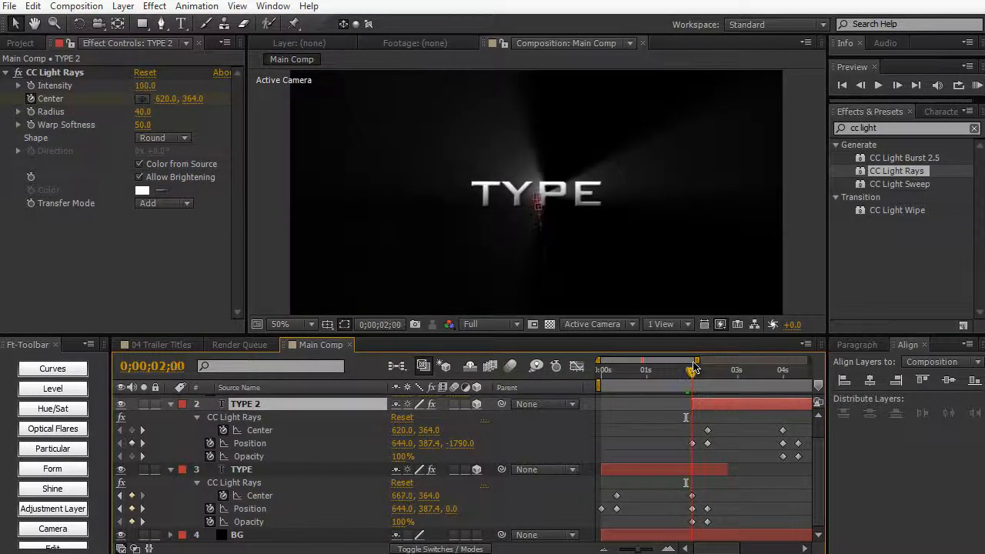
click(245, 470)
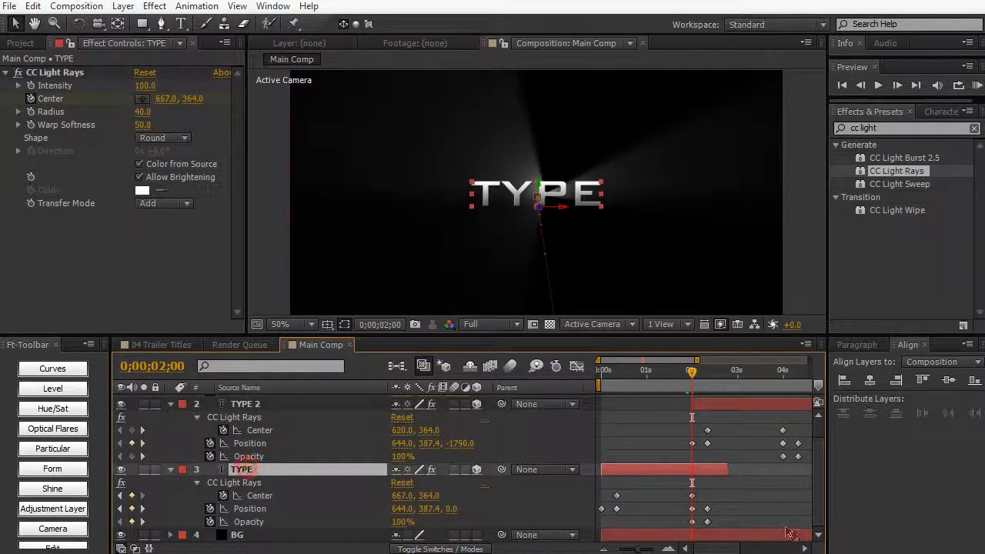
drag(696, 491, 702, 534)
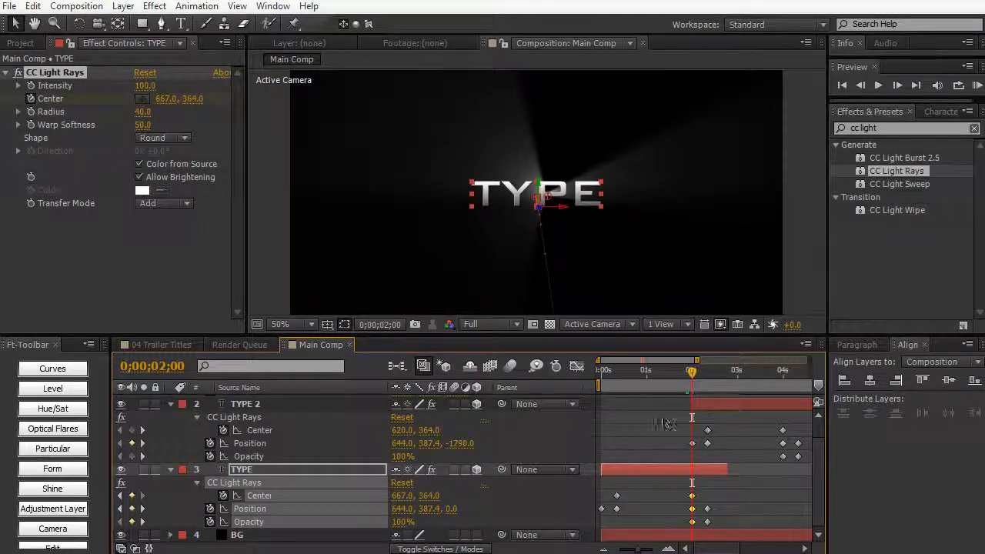
Step: Go to 0;00;02;10 and replace the duplicated title's text with WHATEVER
drag(693, 371, 712, 371)
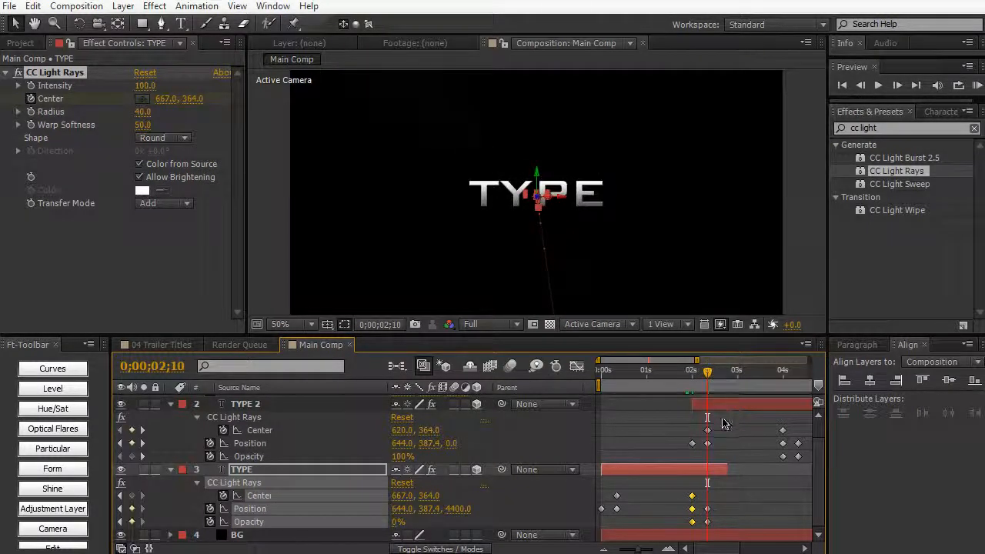
click(280, 406)
double_click(569, 189)
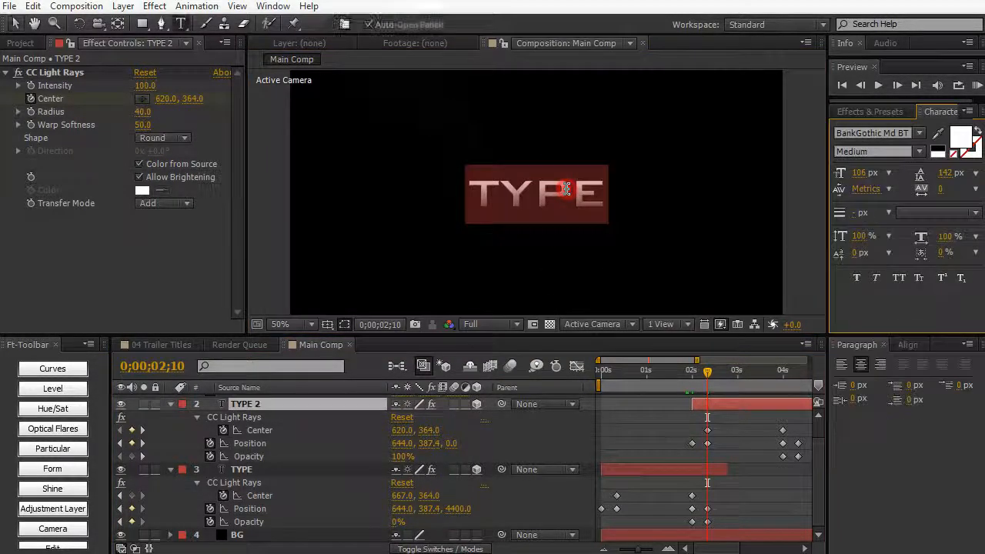
text(WHAT)
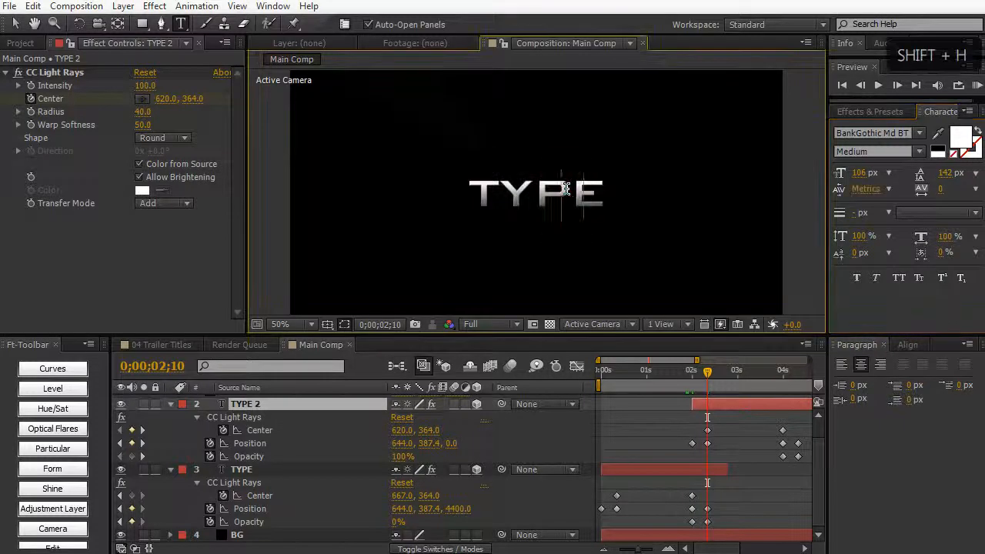
text(EVER)
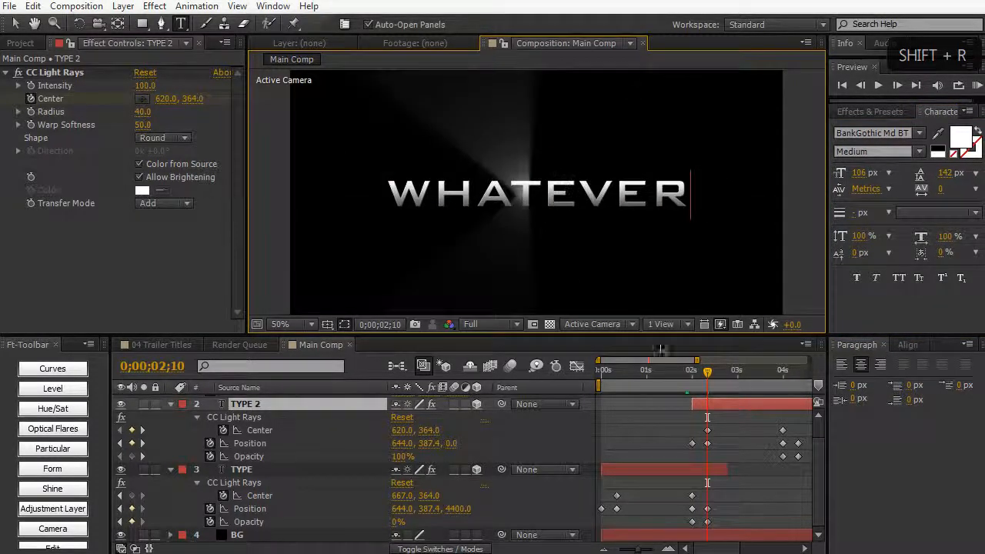
Step: Play a RAM preview of the two titles and scrub from the opening to just before the TYPE title's exit
drag(683, 384, 581, 377)
key(KP_0)
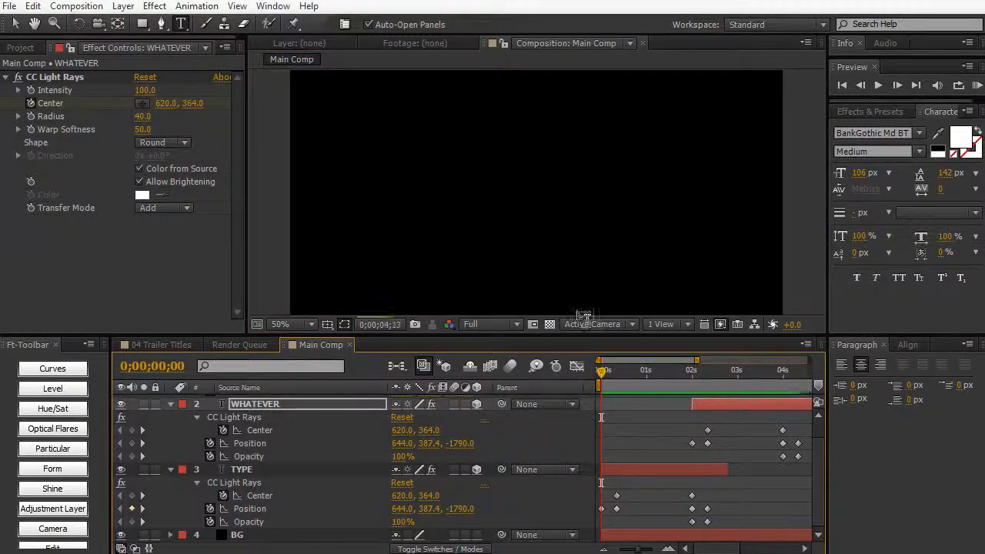
click(577, 313)
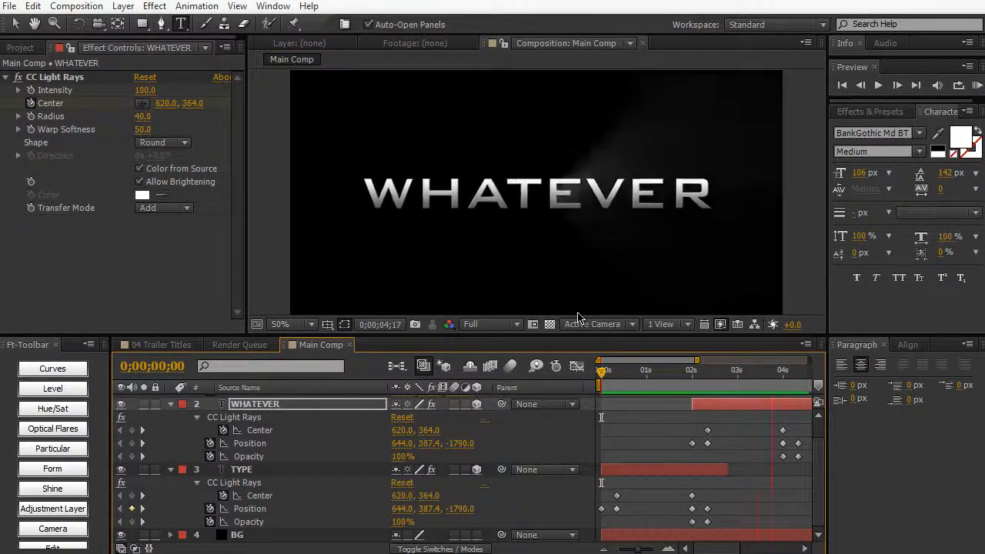
drag(604, 372, 688, 379)
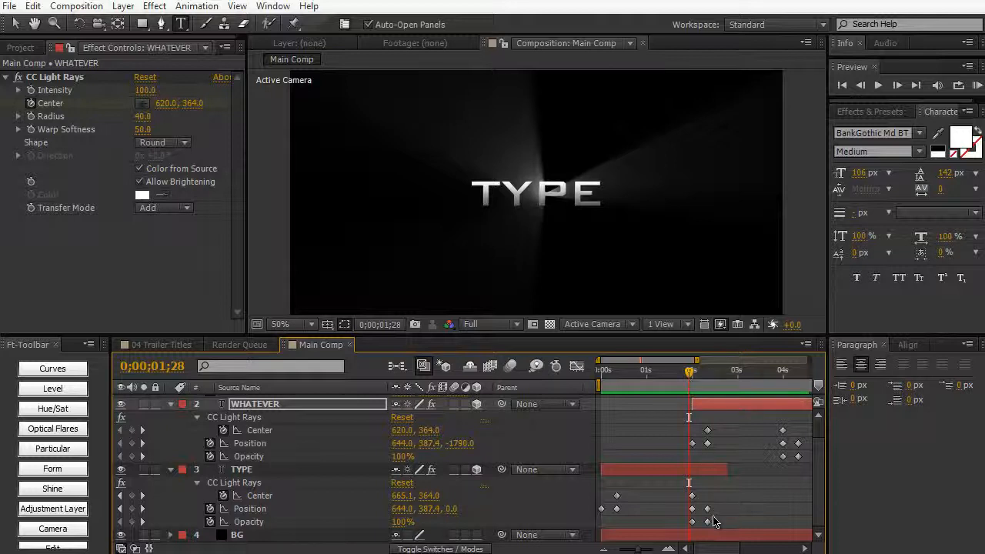
Step: Apply Easy Ease to the TYPE layer's Center keyframes, its two middle Position keyframes and its first Opacity keyframe
drag(698, 489, 619, 533)
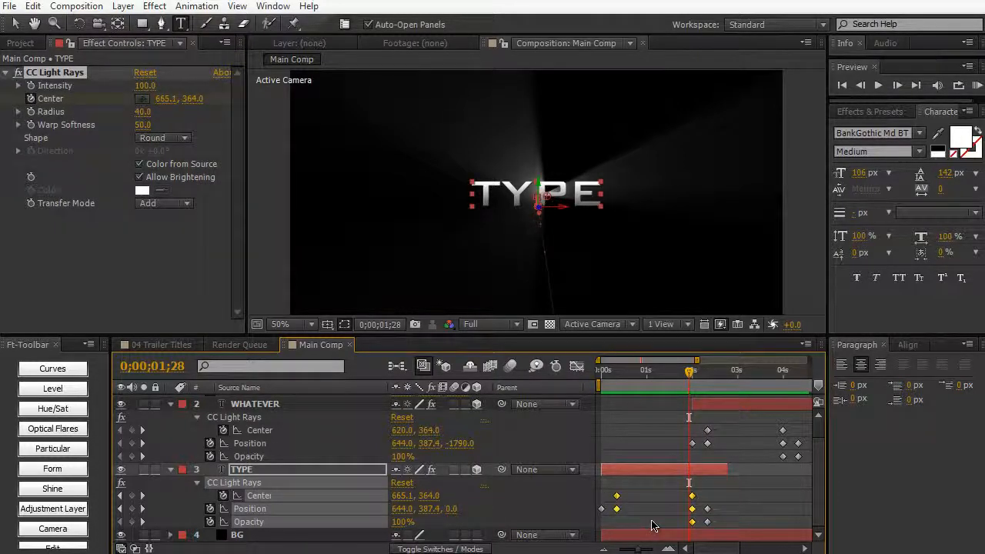
click(210, 7)
mouse_move(341, 171)
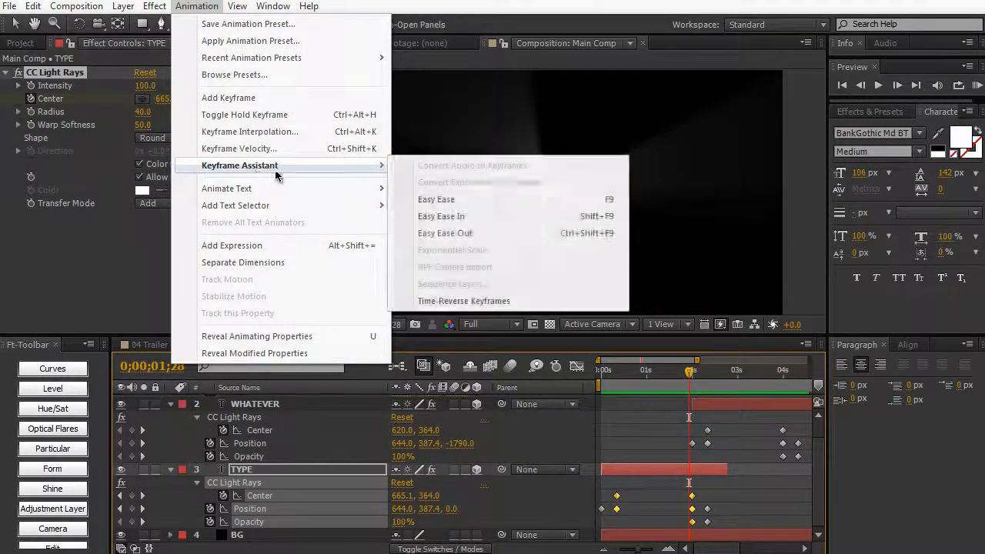
click(446, 199)
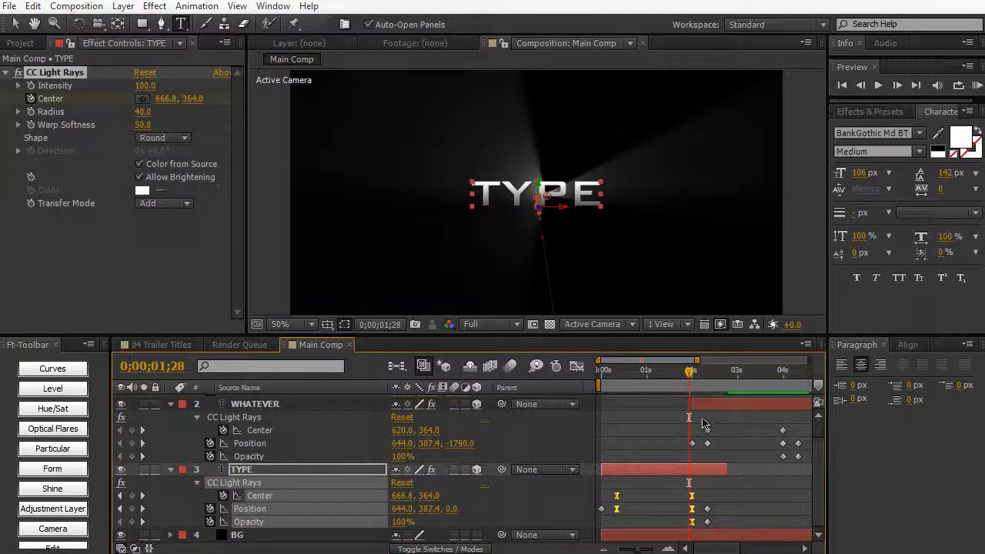
Step: Apply Easy Ease to the WHATEVER layer's Center keyframes, its two middle Position keyframes and its first Opacity keyframe
drag(702, 419, 797, 484)
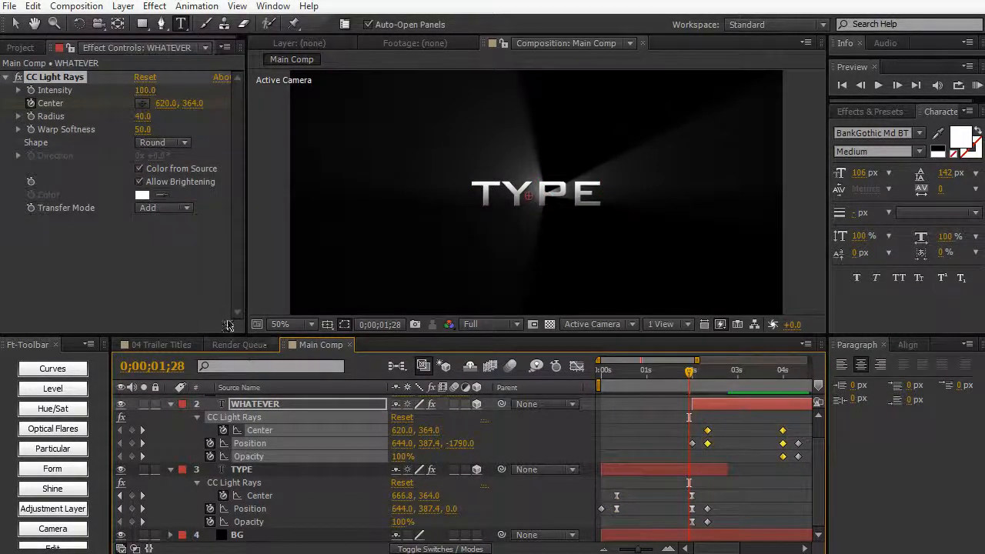
click(197, 6)
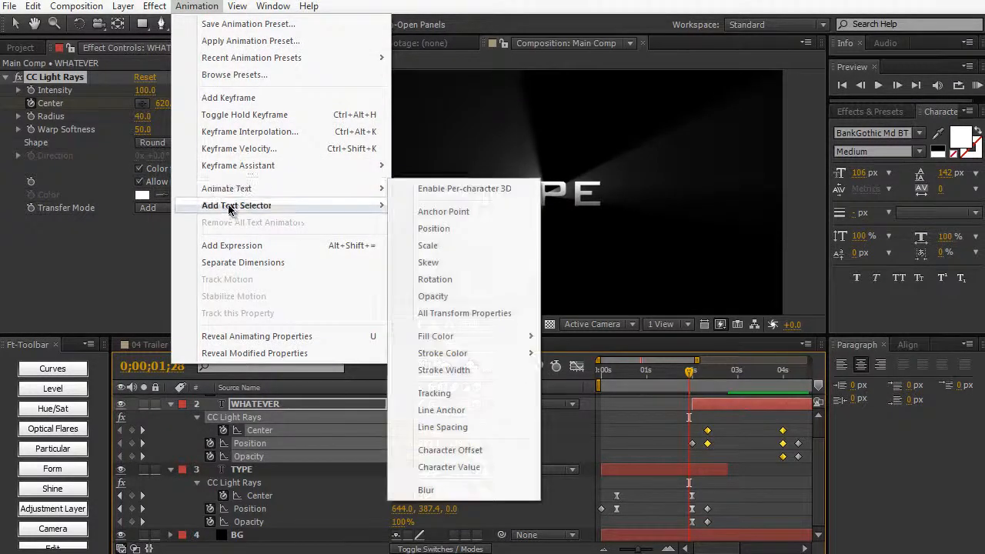
mouse_move(273, 166)
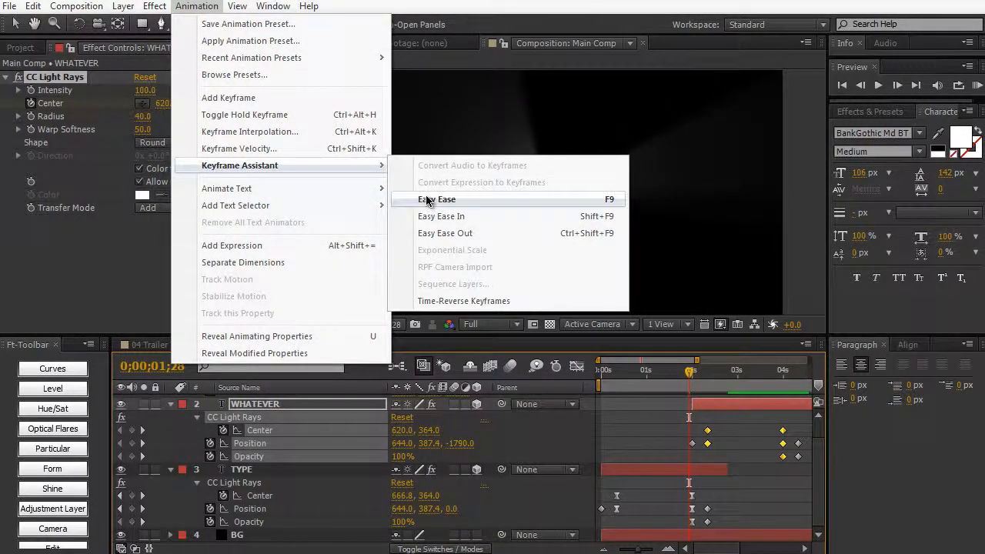
click(419, 200)
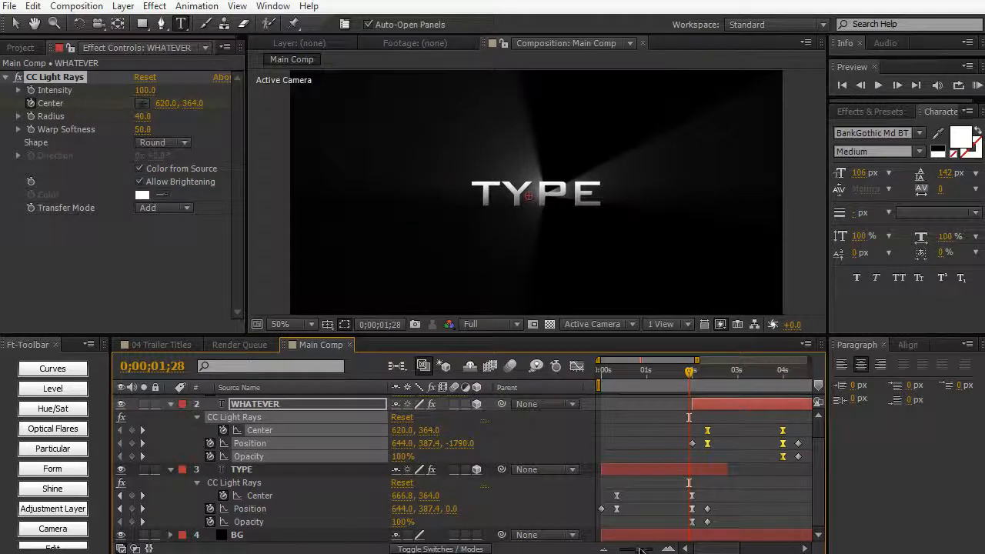
Step: Duplicate the WHATEVER layer with the time at 0;00;04;06 and reveal the copy's keyframed properties
drag(639, 549, 628, 549)
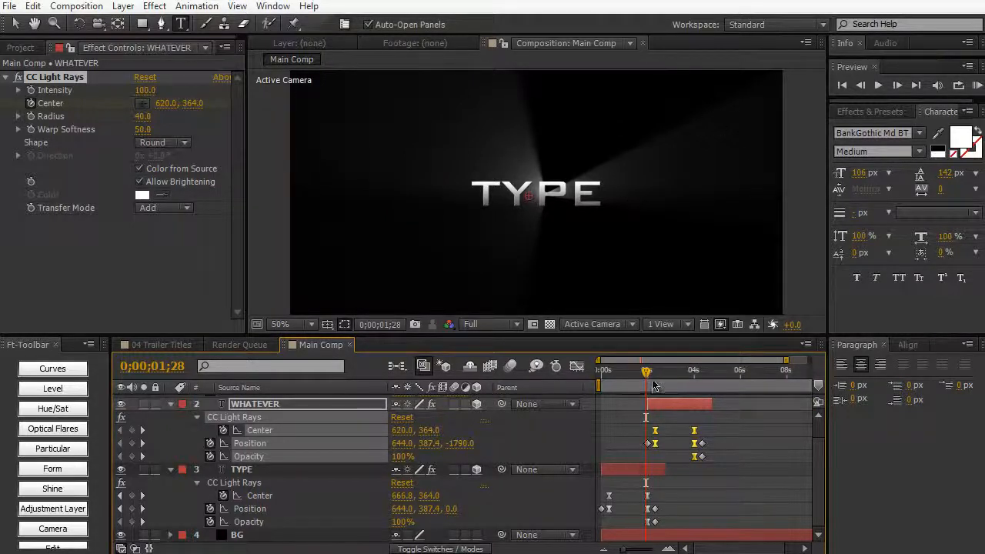
drag(645, 374, 699, 373)
click(340, 405)
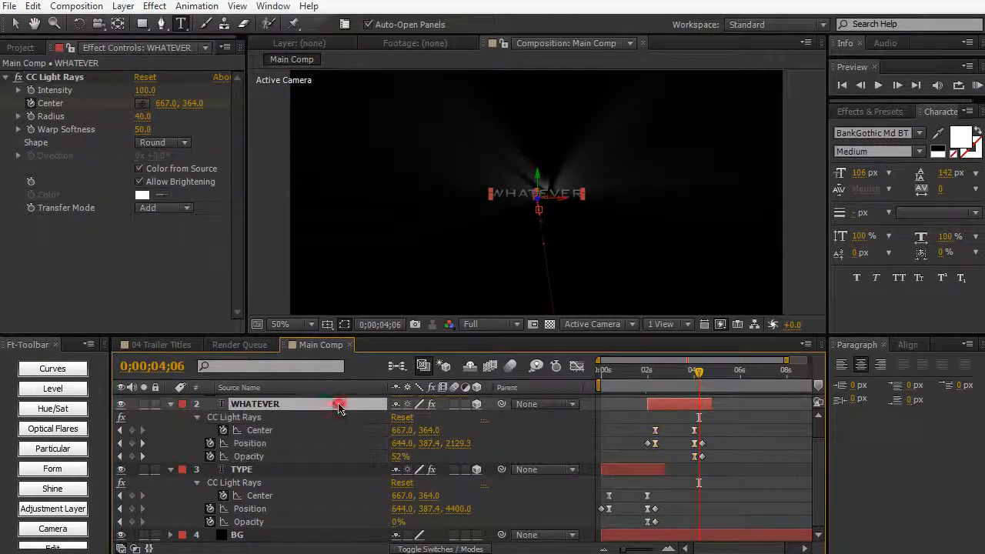
key(ctrl+d)
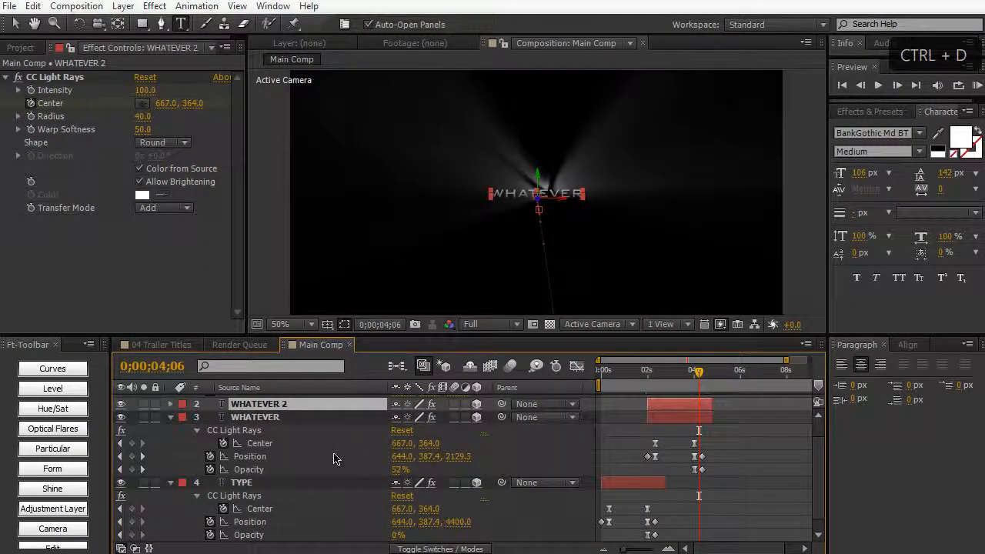
key(u)
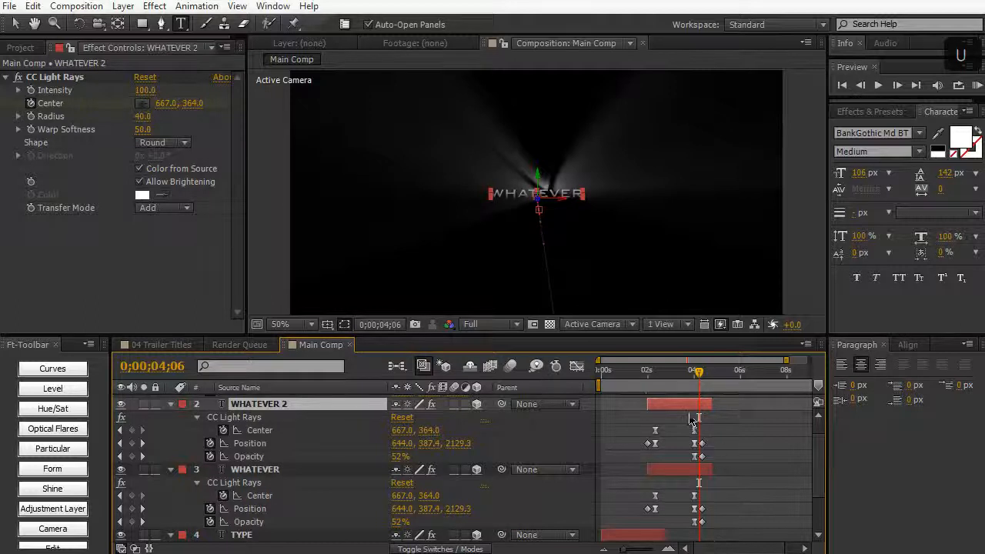
Step: Move the duplicated WHATEVER layer later in time so that it starts at 0;00;04;01
drag(684, 413, 733, 413)
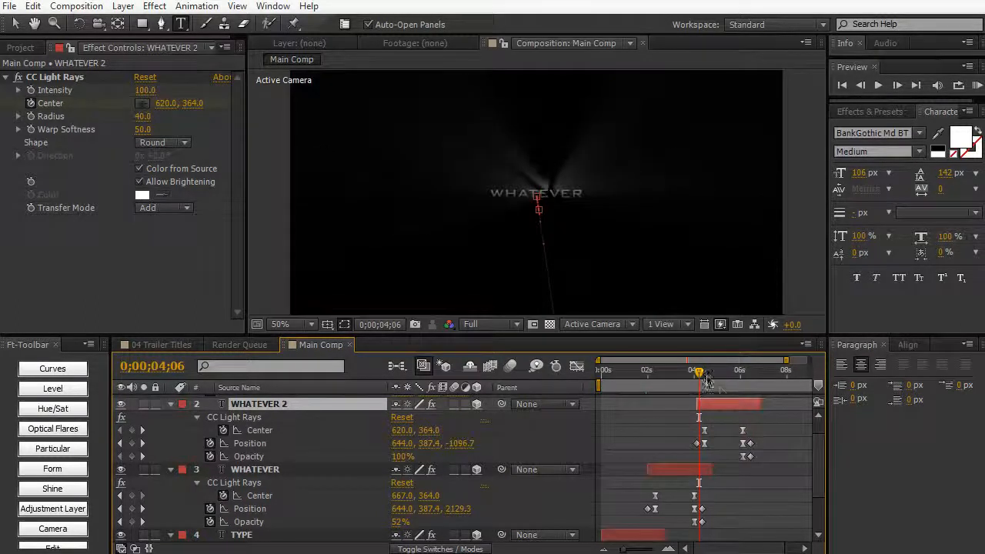
drag(698, 373, 694, 372)
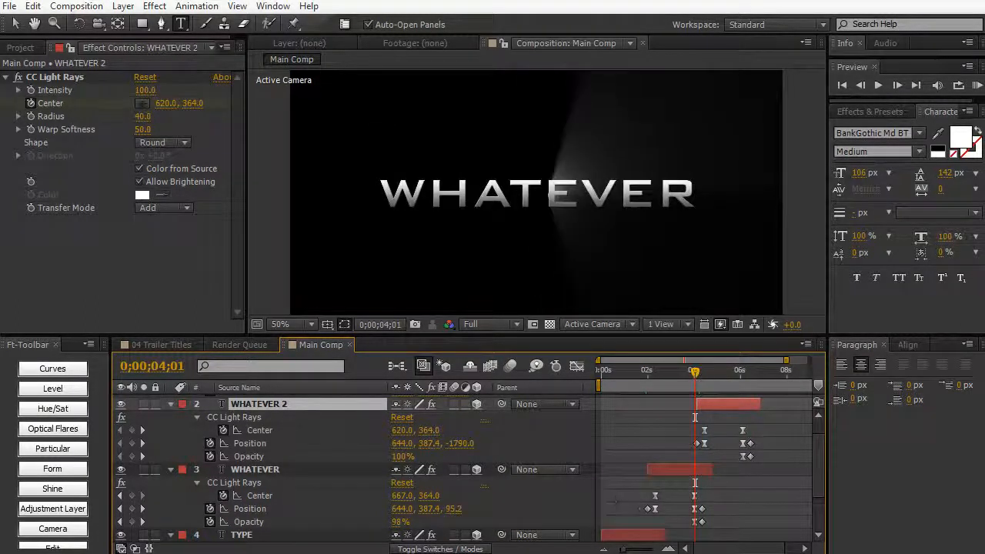
drag(627, 549, 642, 549)
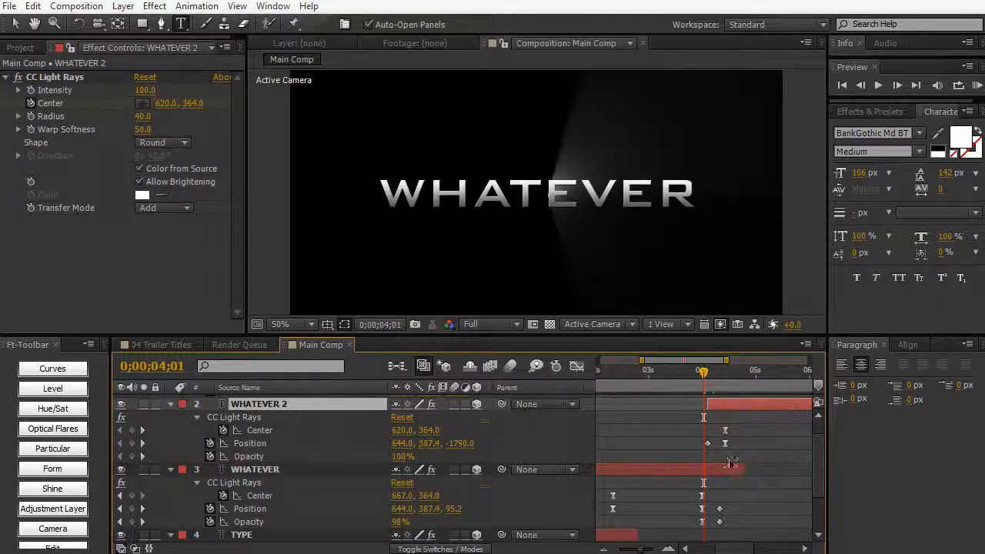
drag(747, 402, 745, 403)
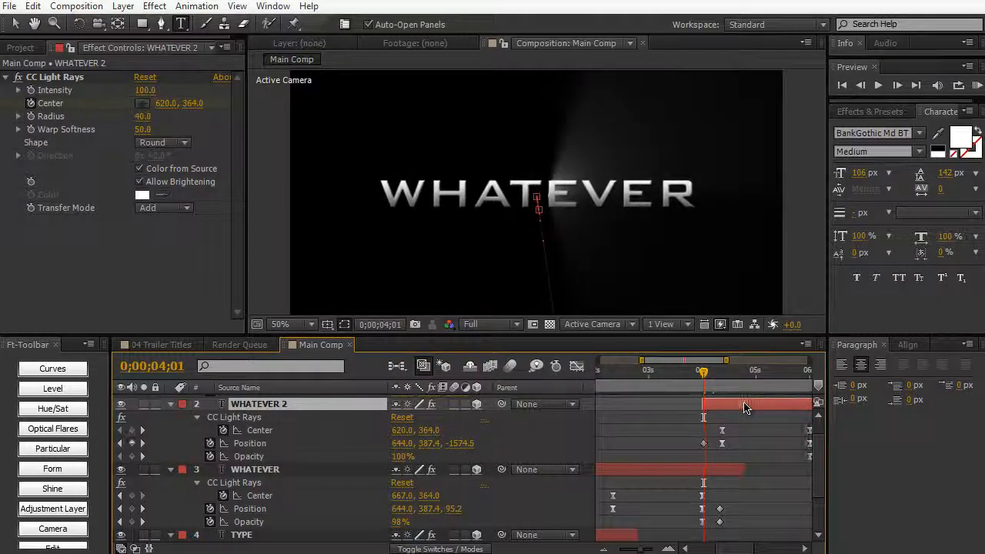
Step: Go to 0;00;04;28 and replace the duplicated title's text with YOU WANT
key(space)
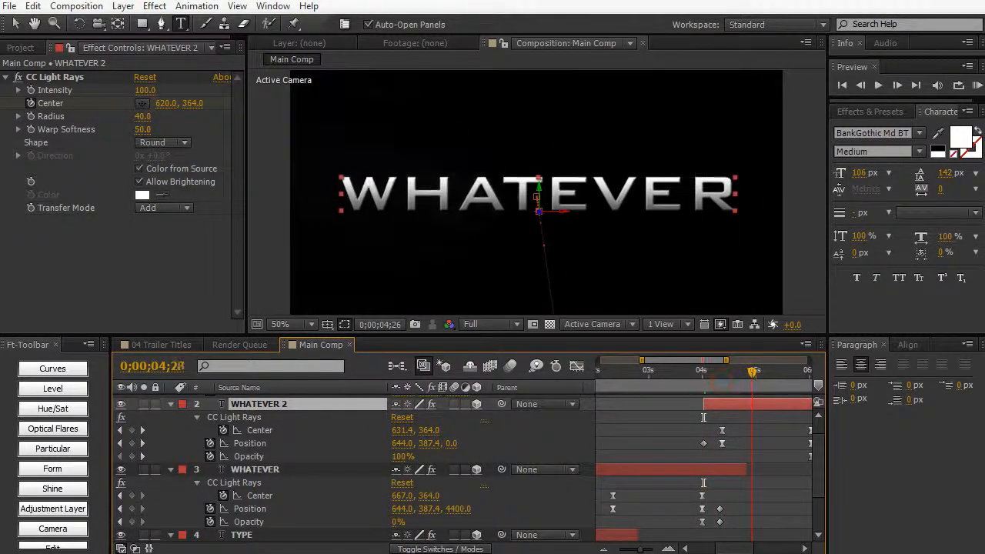
click(634, 185)
key(ctrl+a)
text(YOUR N)
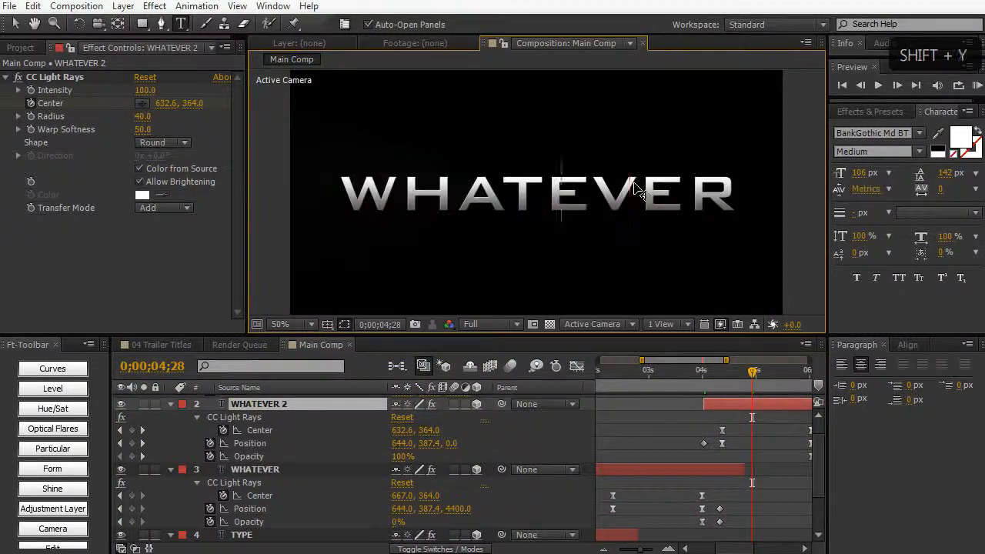
text(T)
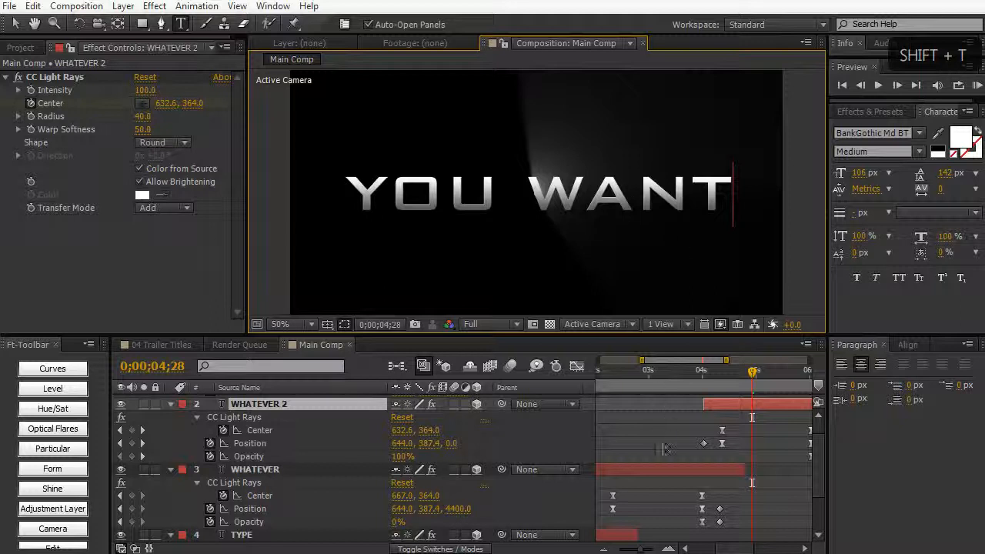
Step: Adjust the camera's Z position at 0;00;09;29 and set its Z position at 0;00;00;00 to -1238.7
drag(640, 548, 629, 548)
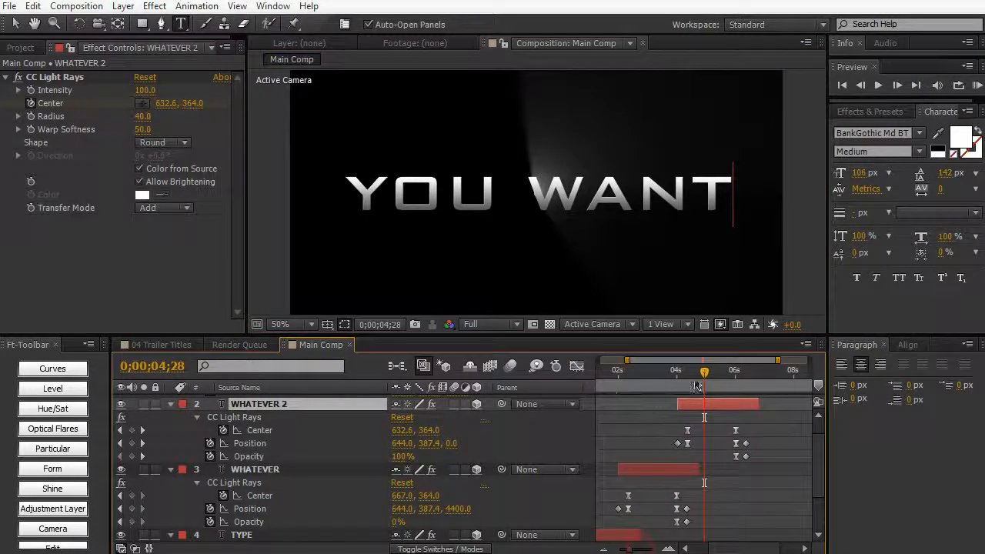
drag(720, 372, 807, 375)
scroll(682, 464, up, 1)
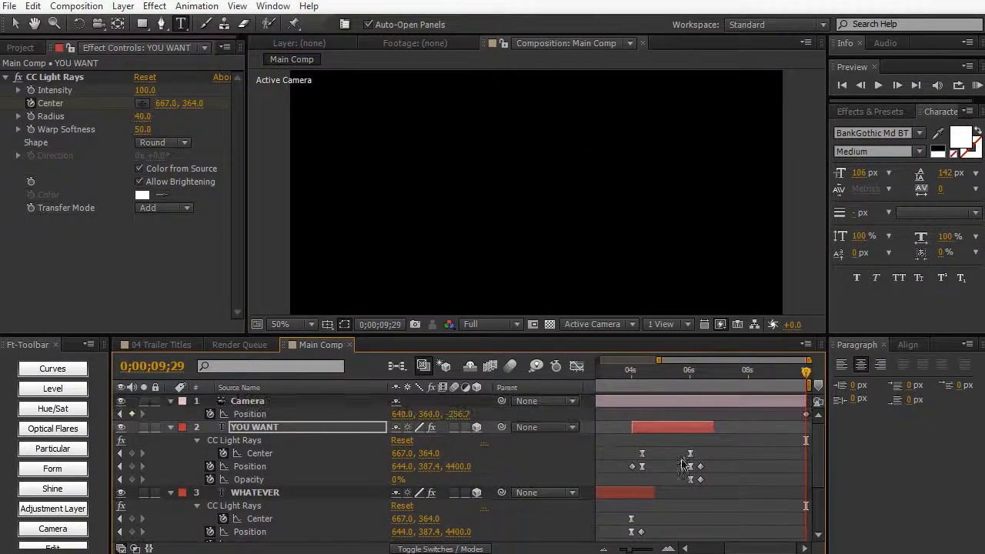
click(456, 415)
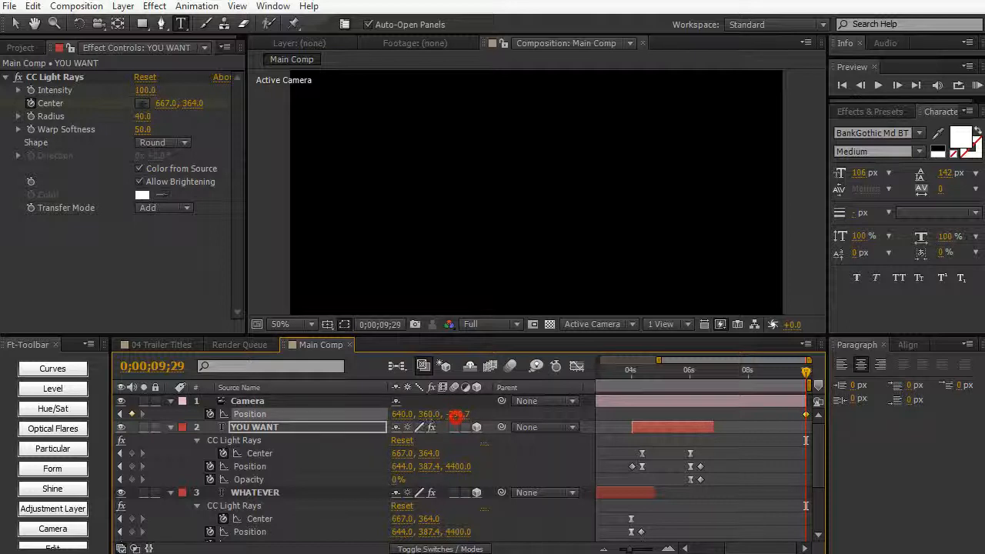
drag(388, 427, 387, 427)
drag(696, 382, 500, 409)
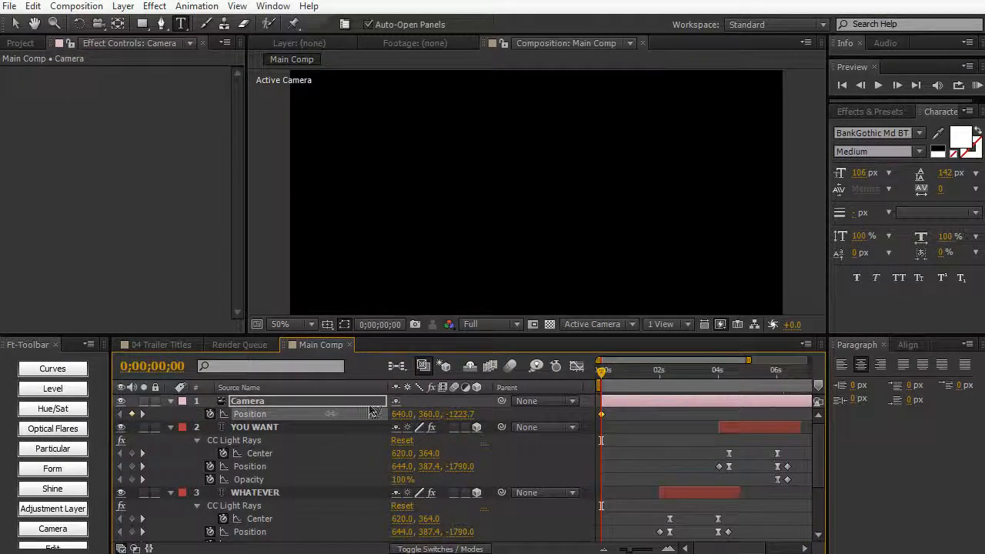
Step: Play a RAM preview of the three titles and scrub from the opening to the WHATEVER title's entry at 0;00;02;05
key(KP_0)
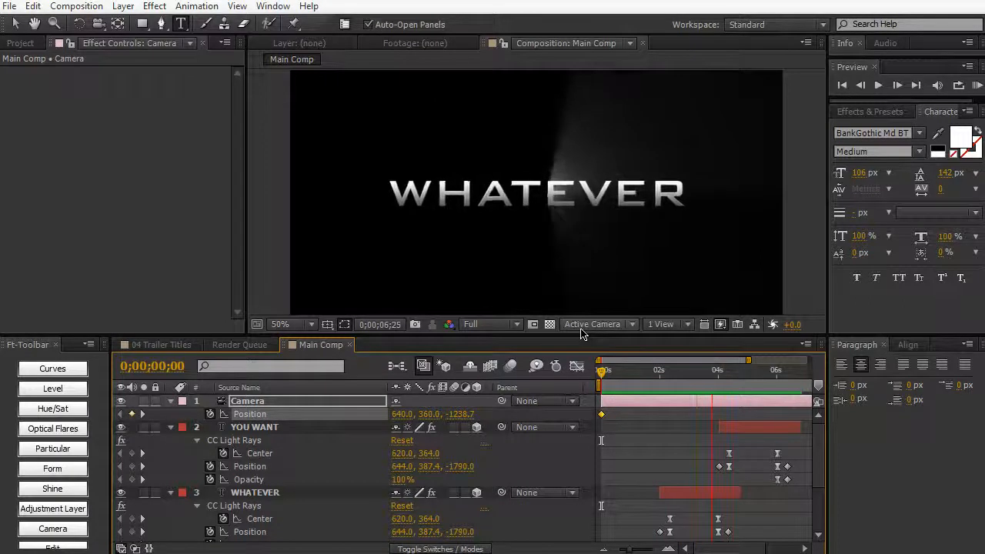
click(581, 288)
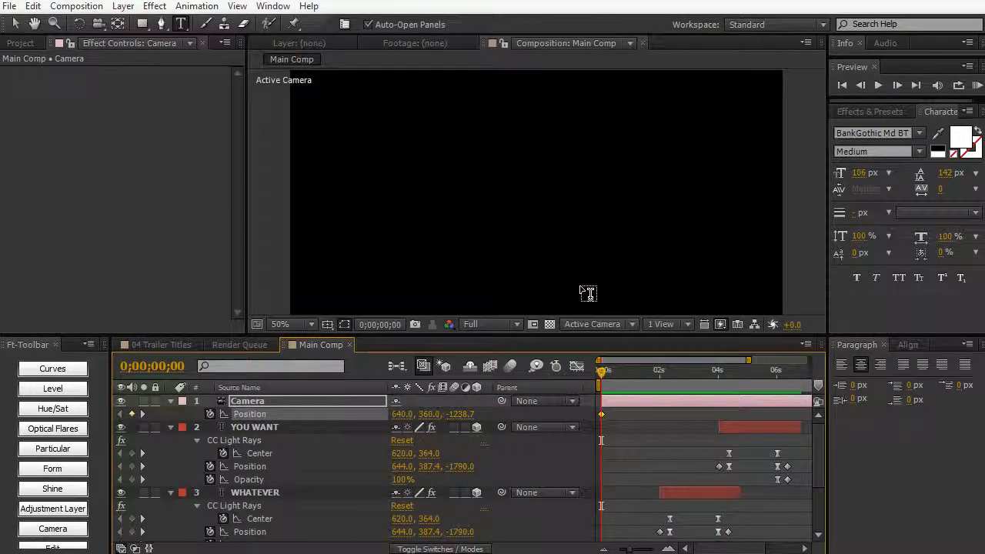
drag(604, 373, 648, 373)
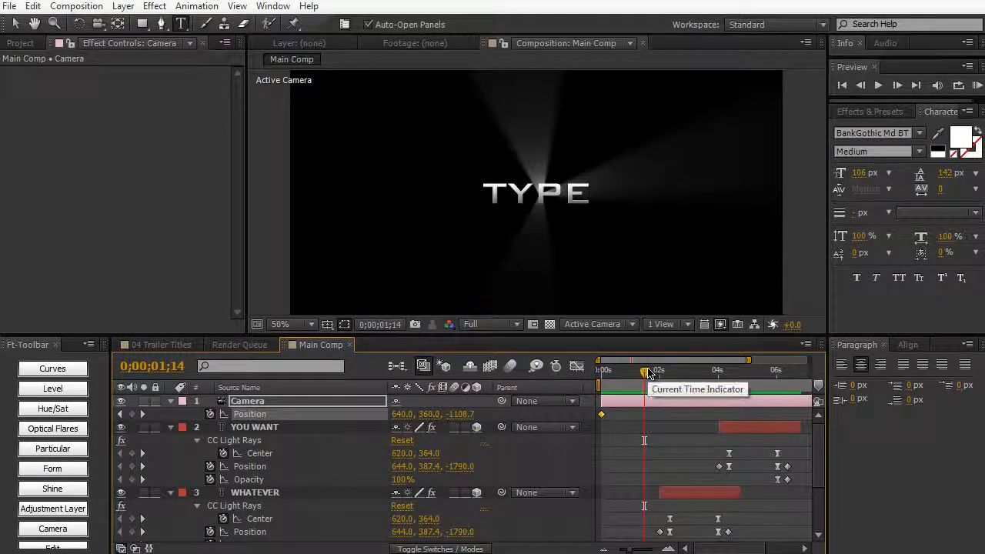
mouse_move(645, 373)
mouse_down()
mouse_move(620, 374)
mouse_move(664, 370)
mouse_up()
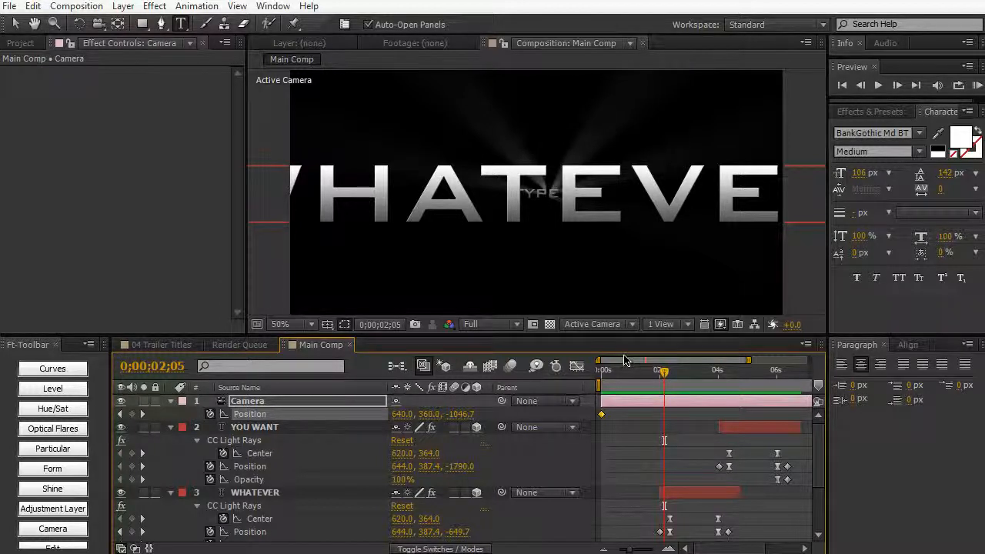
Step: Enable motion blur for the composition and collapse the properties of the camera and all three text layers
click(513, 367)
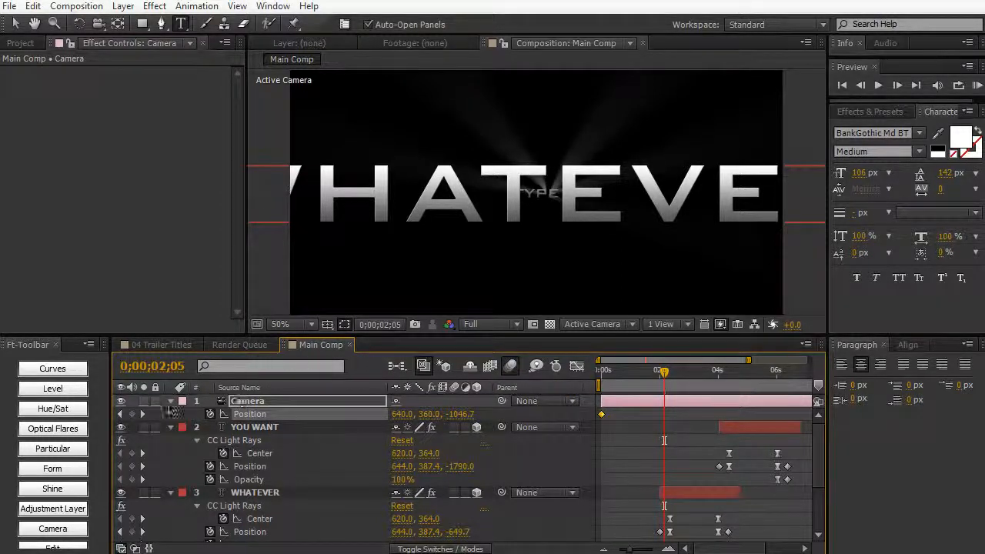
click(170, 401)
click(170, 414)
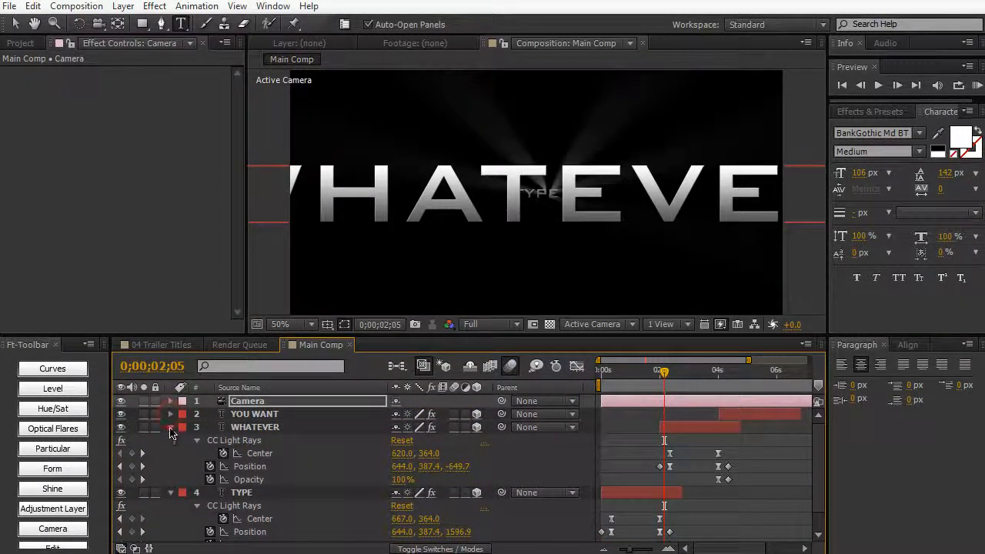
click(170, 428)
double_click(171, 440)
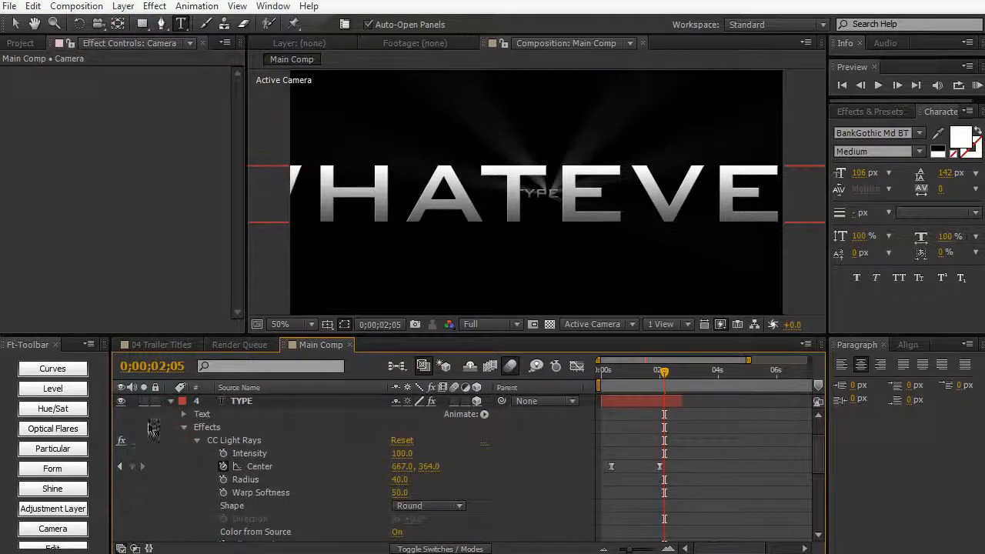
click(171, 402)
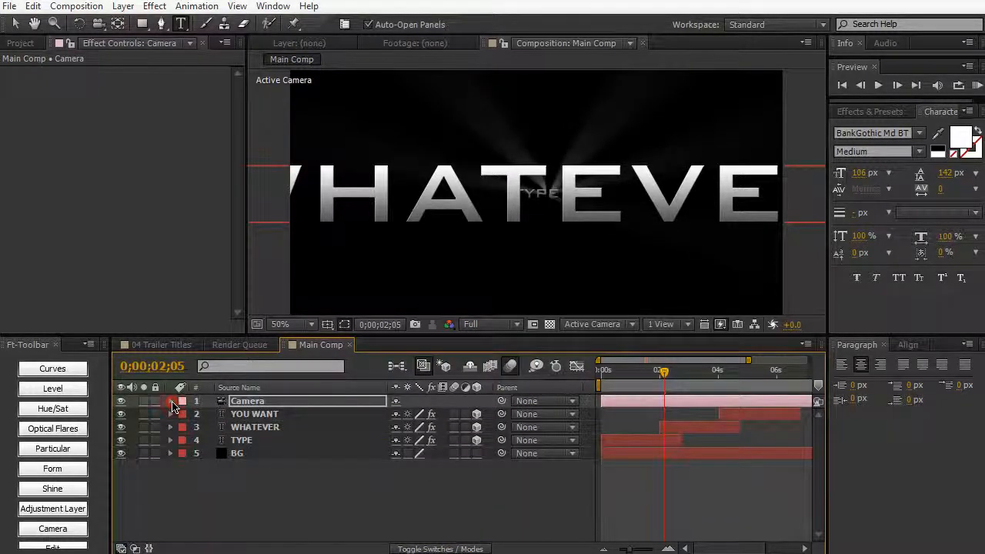
Step: Turn on motion blur for the YOU WANT, WHATEVER and TYPE layers and scrub through the WHATEVER title to 0;00;03;06
click(341, 418)
shift+click(323, 441)
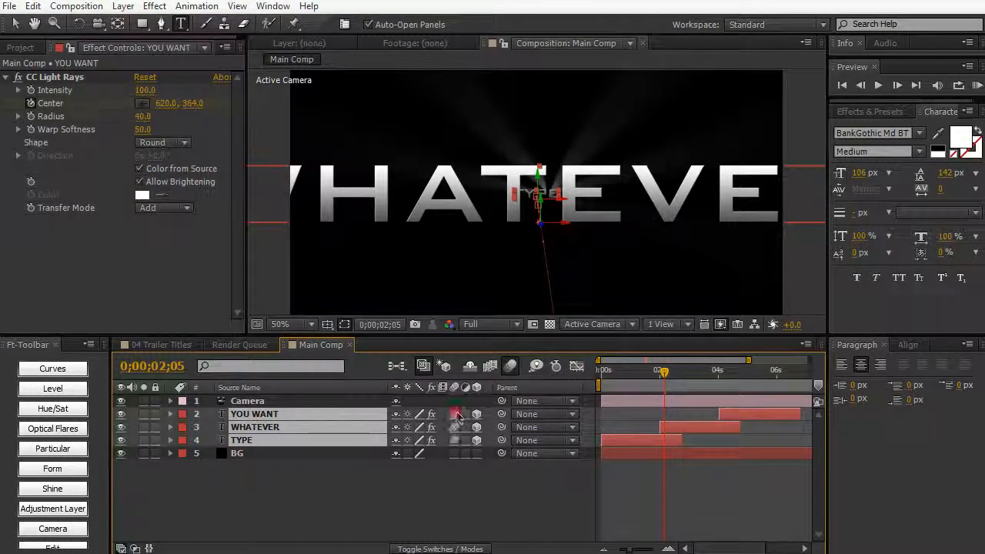
click(455, 414)
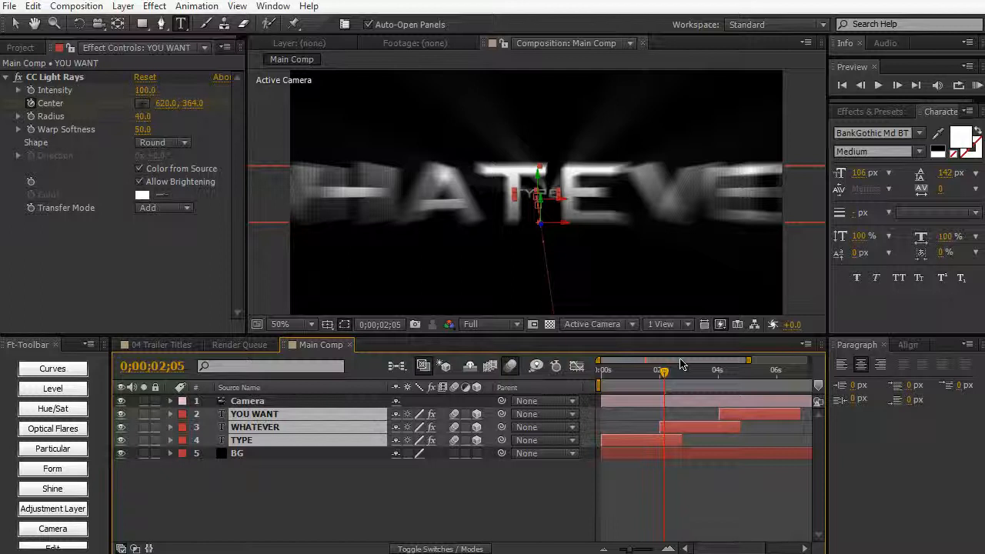
mouse_move(663, 378)
mouse_down()
mouse_move(610, 385)
mouse_move(667, 376)
mouse_up()
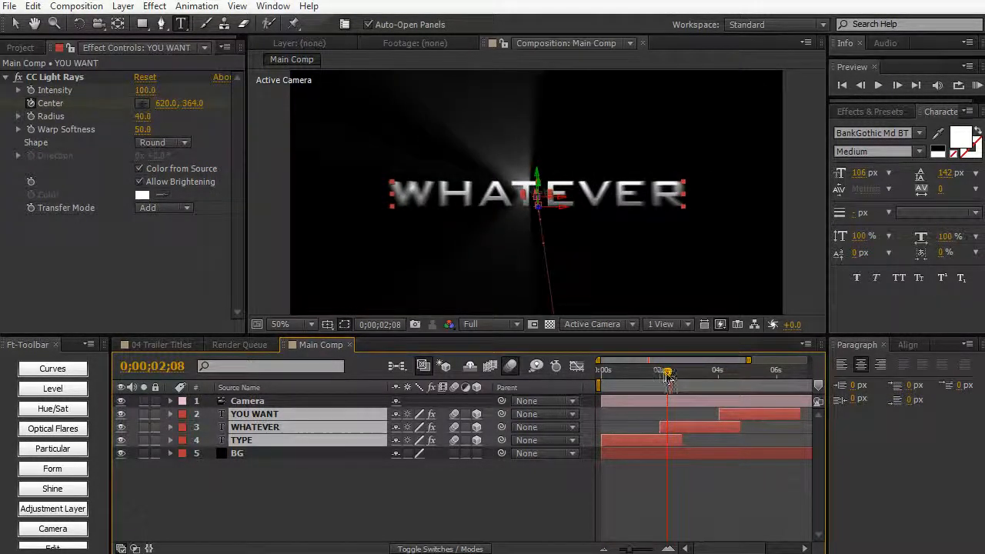
drag(674, 373, 695, 373)
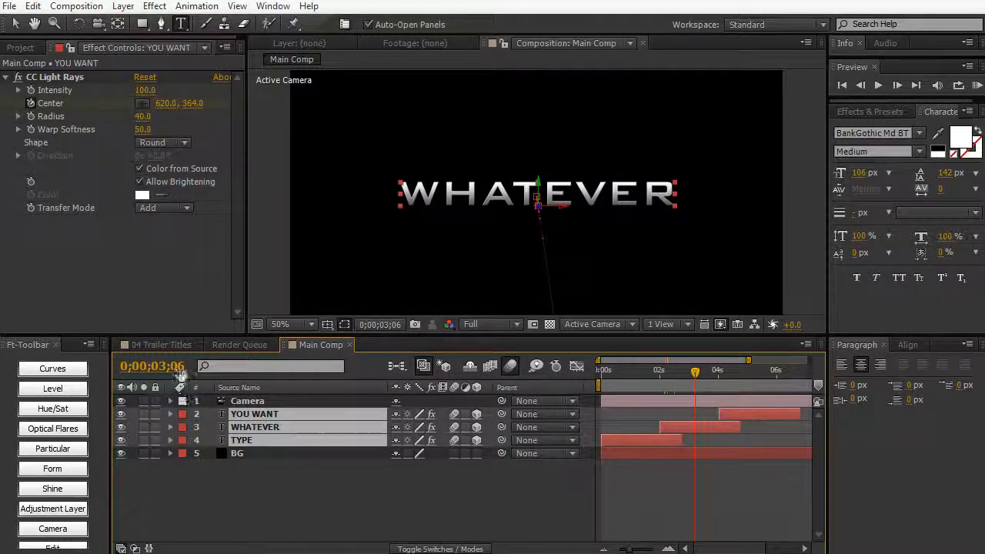
Step: Look at the finished 04 Trailer Titles composition, then return to Main Comp and fit its preview to the viewer
click(158, 345)
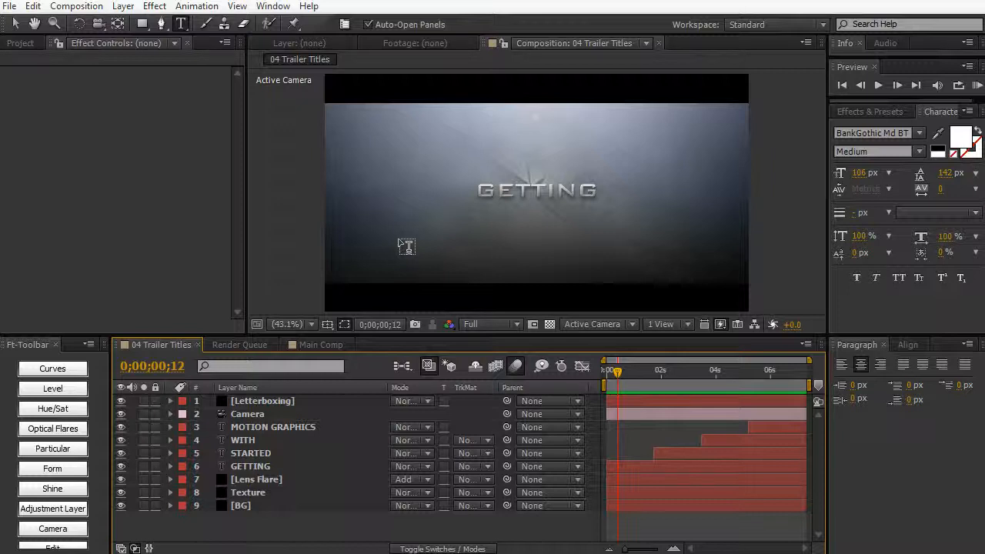
click(320, 344)
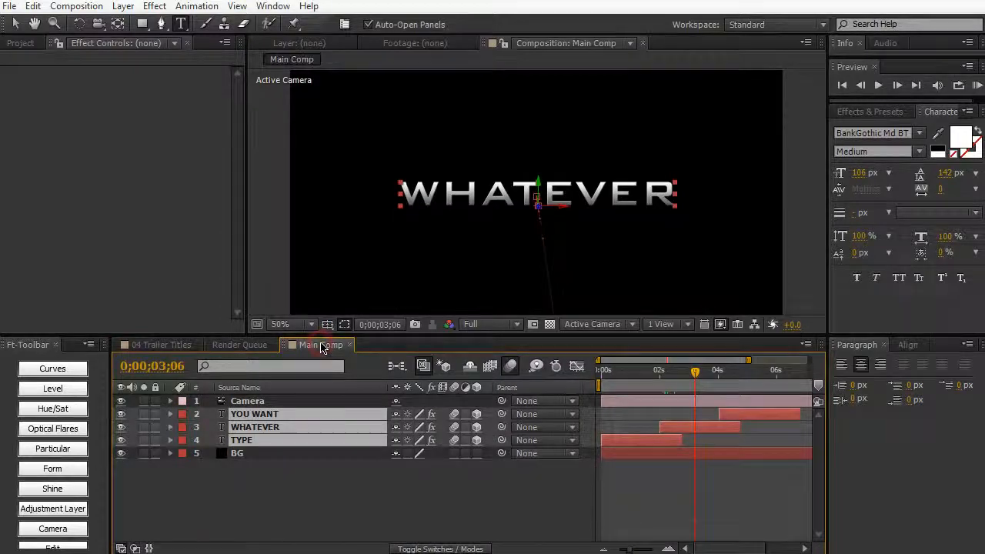
click(311, 324)
click(314, 338)
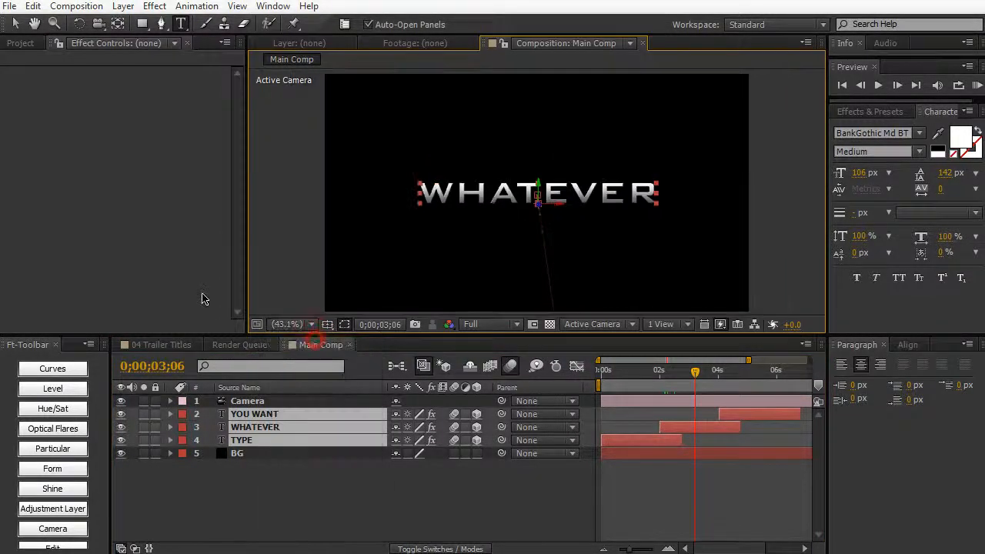
Step: Create a black 1280 x 720 px solid named Fractal Texture
key(ctrl+y)
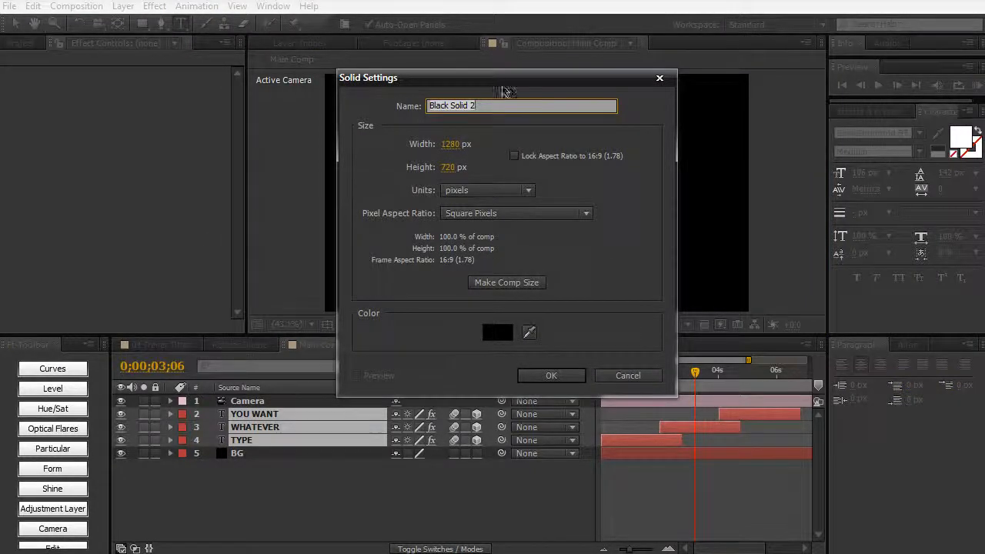
drag(503, 80, 504, 110)
text(F)
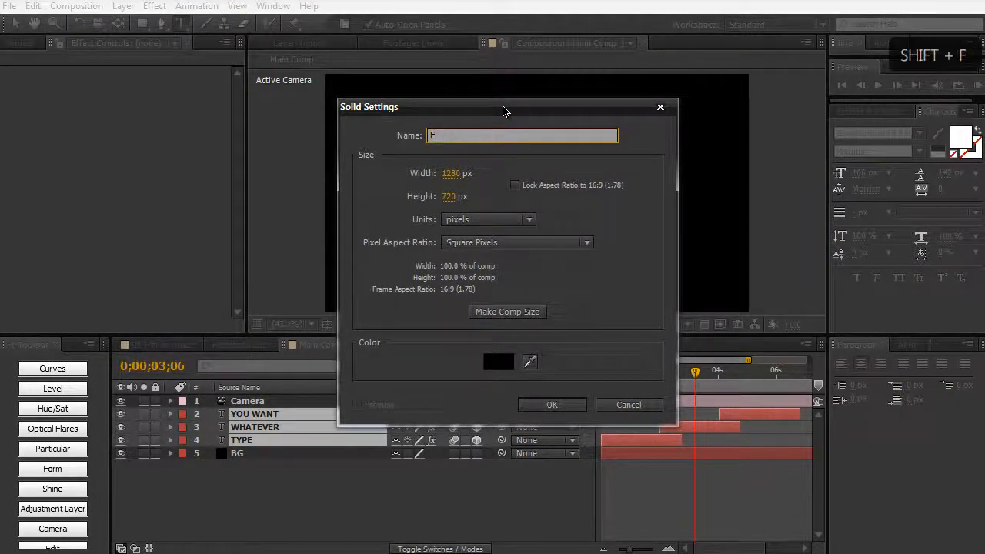
text(ractal Texture)
key(Return)
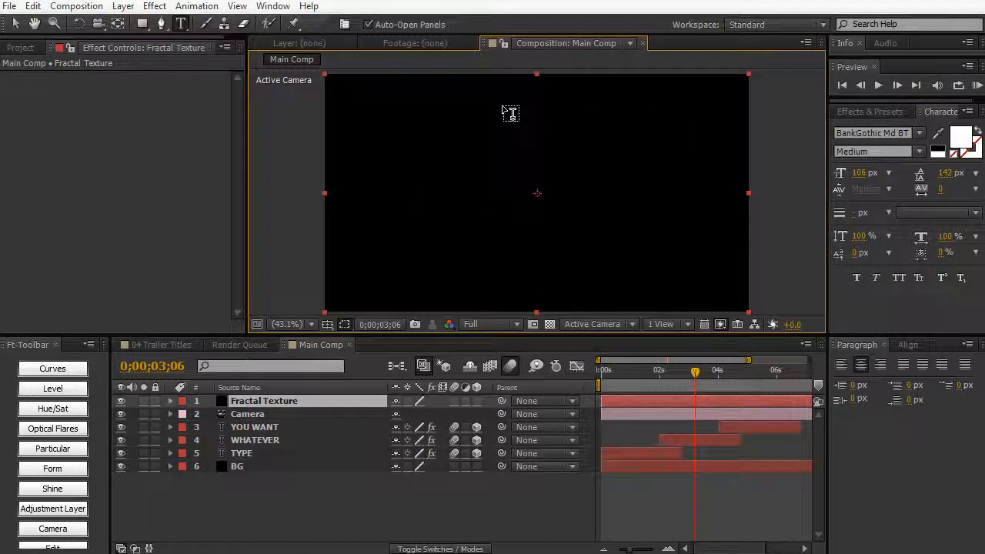
Step: Find the Fractal Noise effect and apply it to the Fractal Texture layer
click(853, 112)
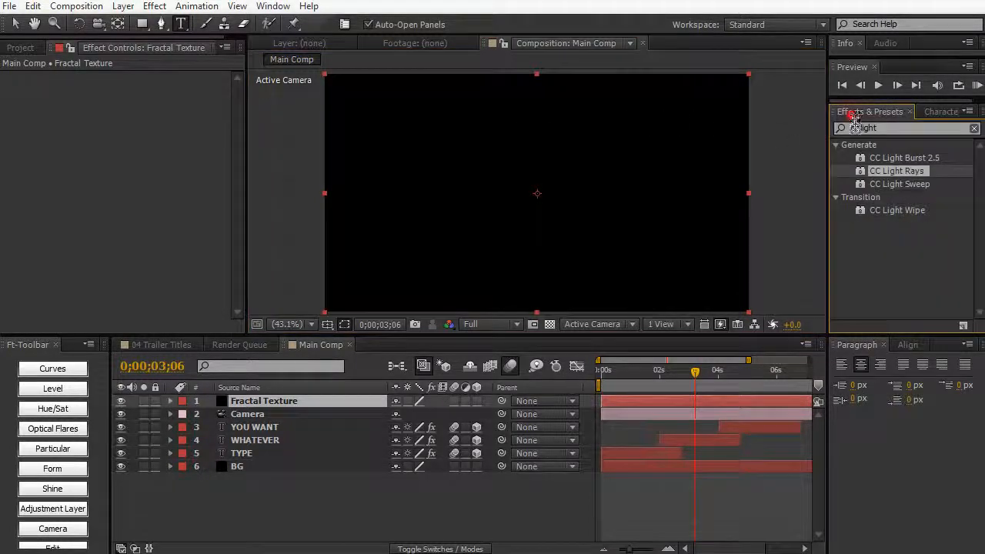
drag(889, 127, 529, 100)
text(fractal)
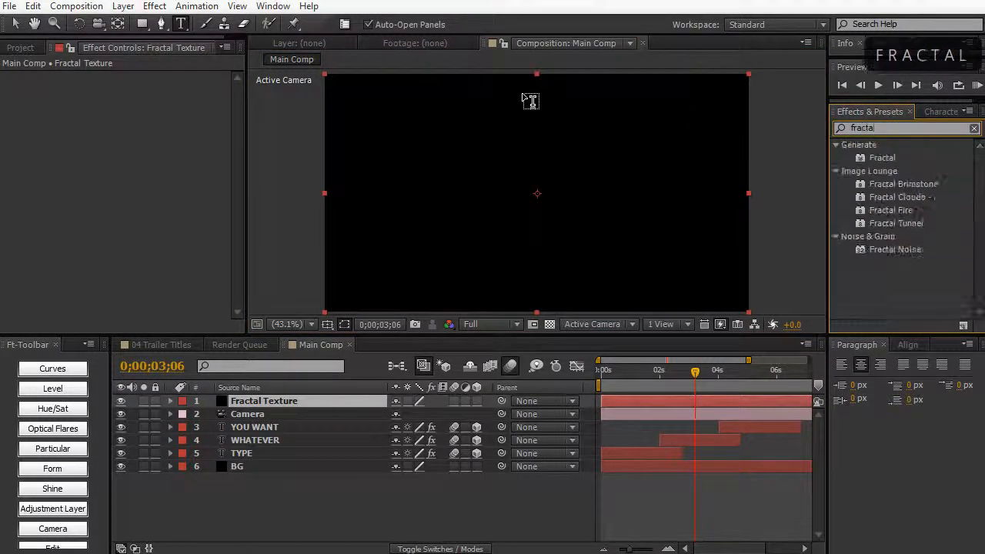
drag(895, 250, 473, 269)
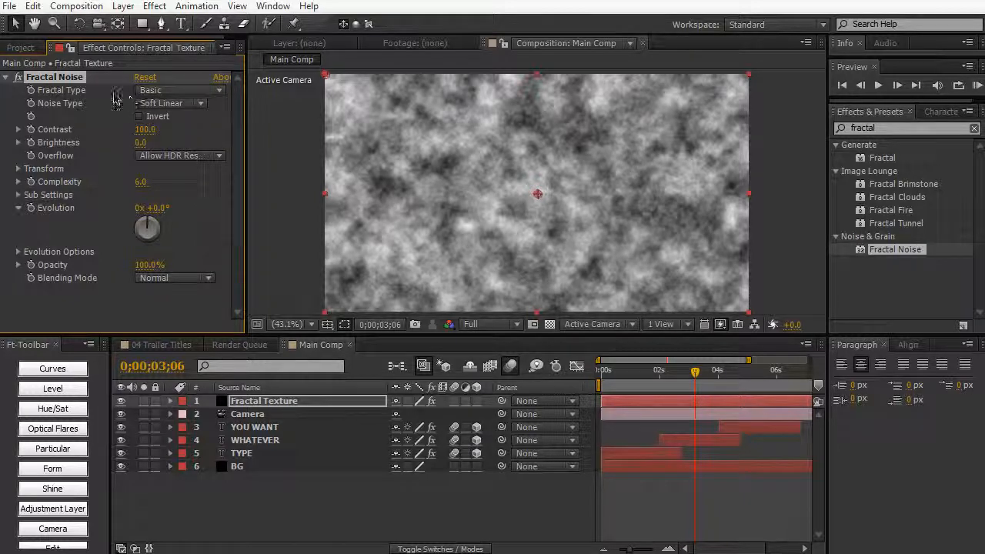
Step: Set the Fractal Noise type to Dynamic, with contrast 20 and brightness -47
click(206, 93)
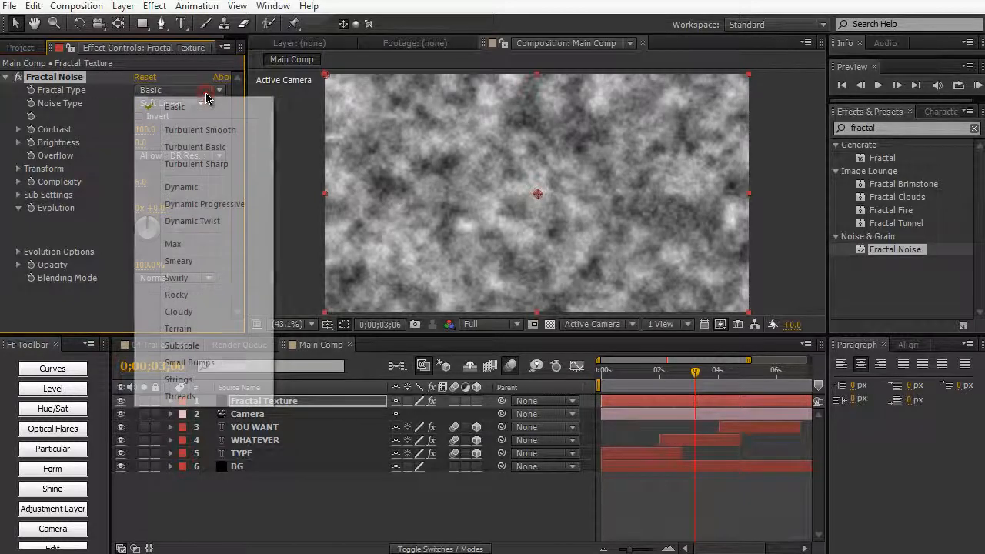
click(211, 187)
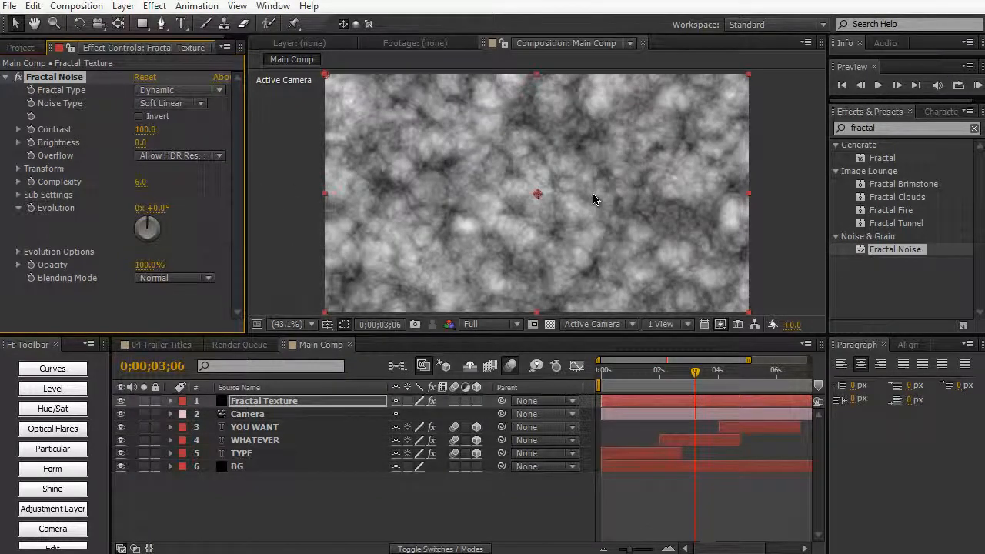
click(146, 129)
text(10020)
key(KP_Enter)
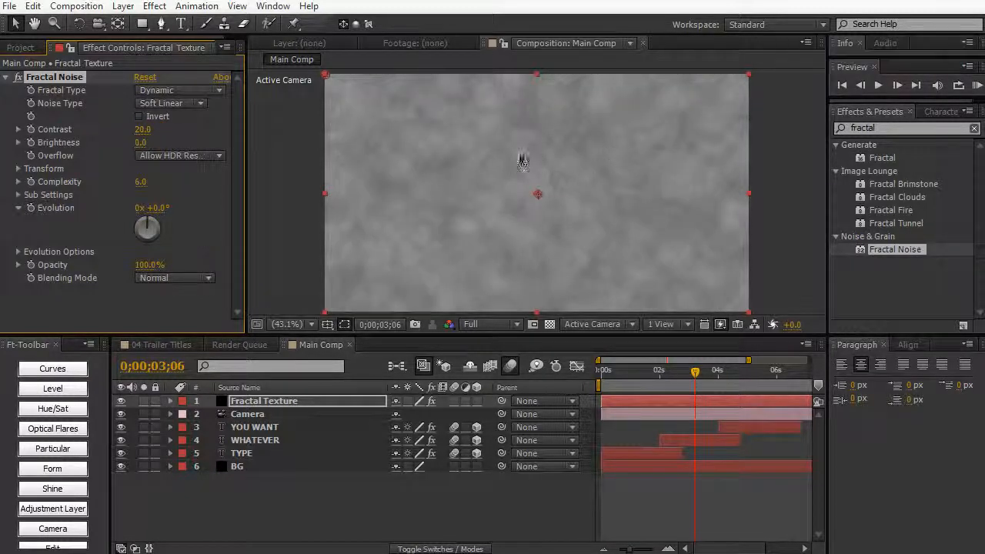
drag(141, 143, 110, 147)
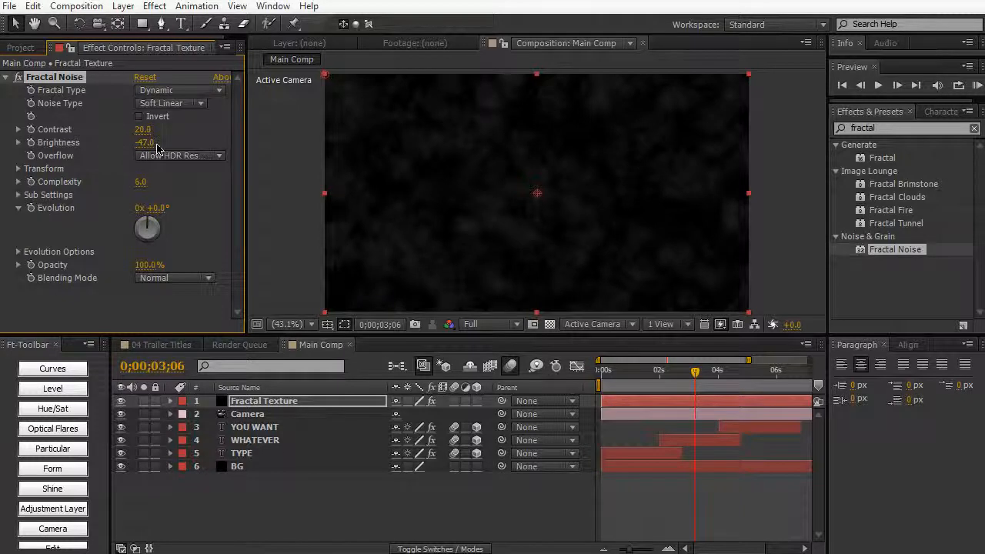
Step: Set the Fractal Noise complexity to 8 and its scale to 152
click(141, 184)
text(8)
key(Return)
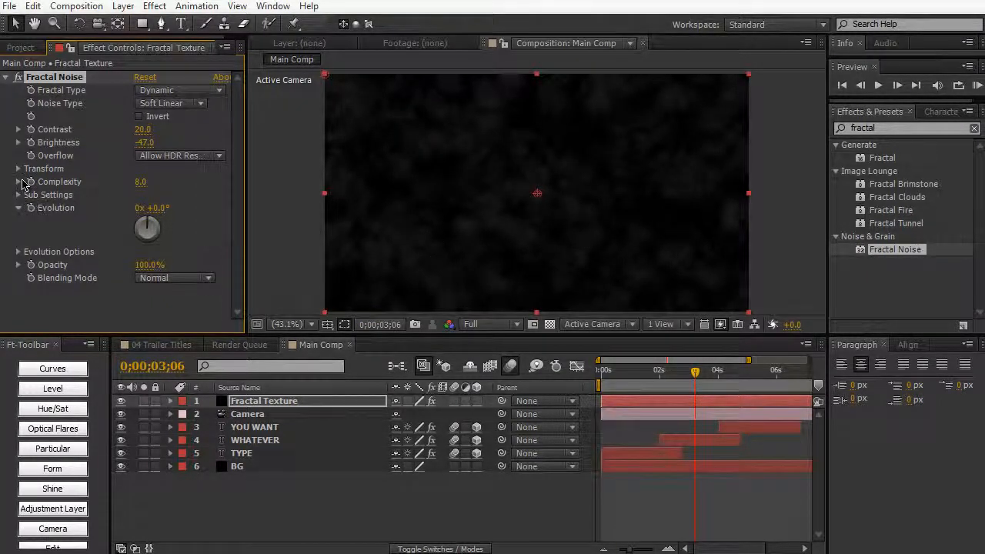
click(19, 169)
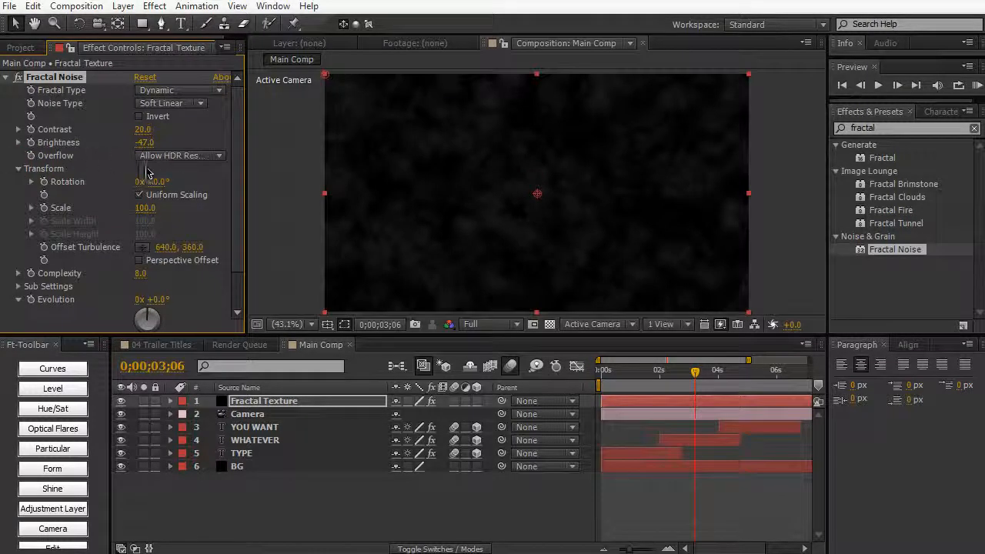
mouse_move(143, 209)
mouse_down()
mouse_move(177, 207)
mouse_move(148, 208)
mouse_up()
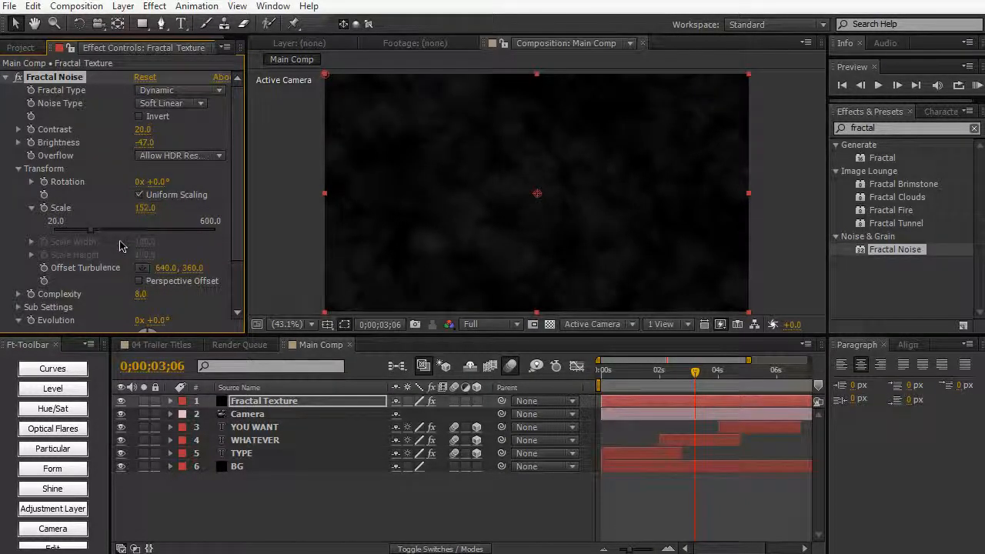
Step: Animate the Fractal Noise evolution with the expression time*80 and scrub to 0;00;04;29 to preview it
mouse_move(653, 384)
mouse_down()
mouse_move(605, 384)
mouse_move(670, 382)
mouse_up()
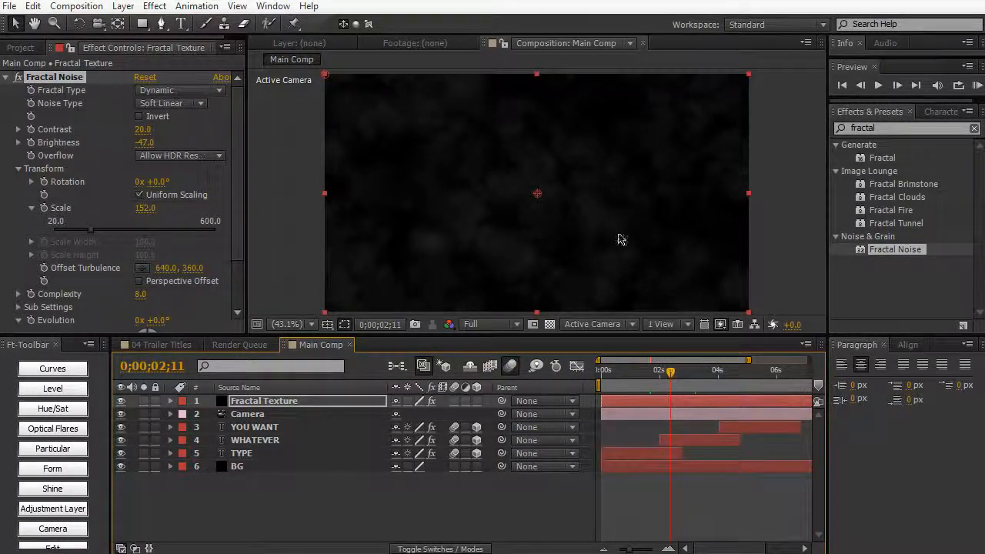
scroll(233, 245, down, 3)
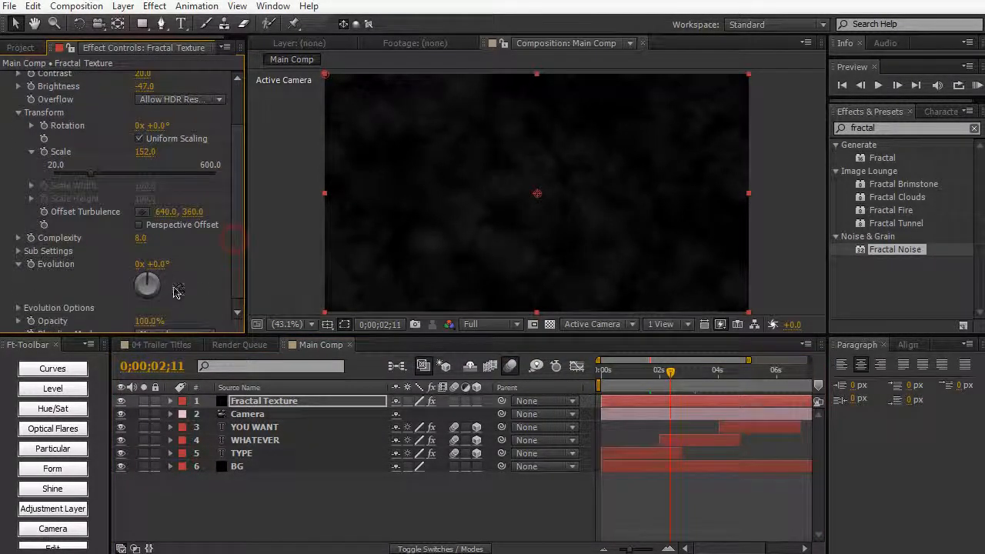
drag(157, 266, 203, 307)
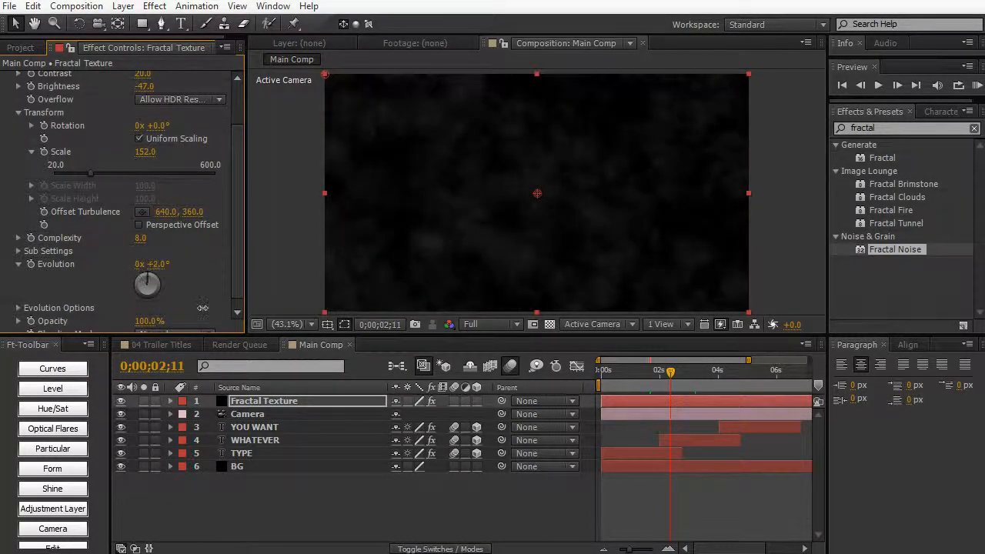
alt+click(31, 265)
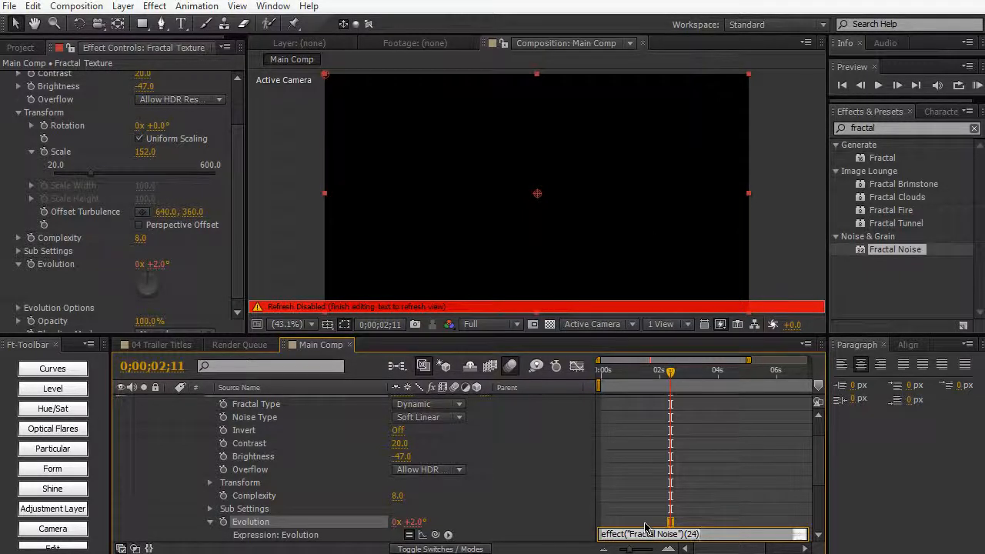
text(time*80)
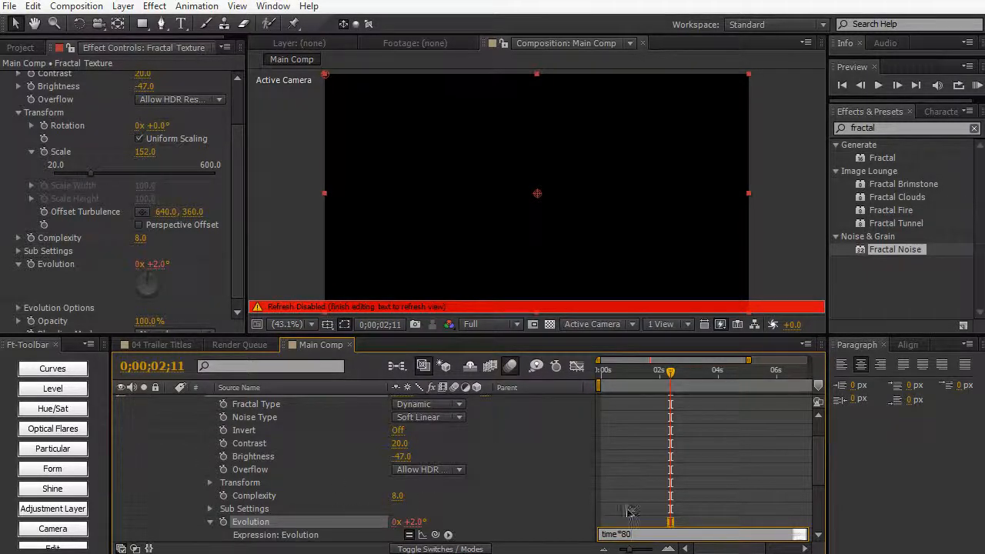
click(762, 182)
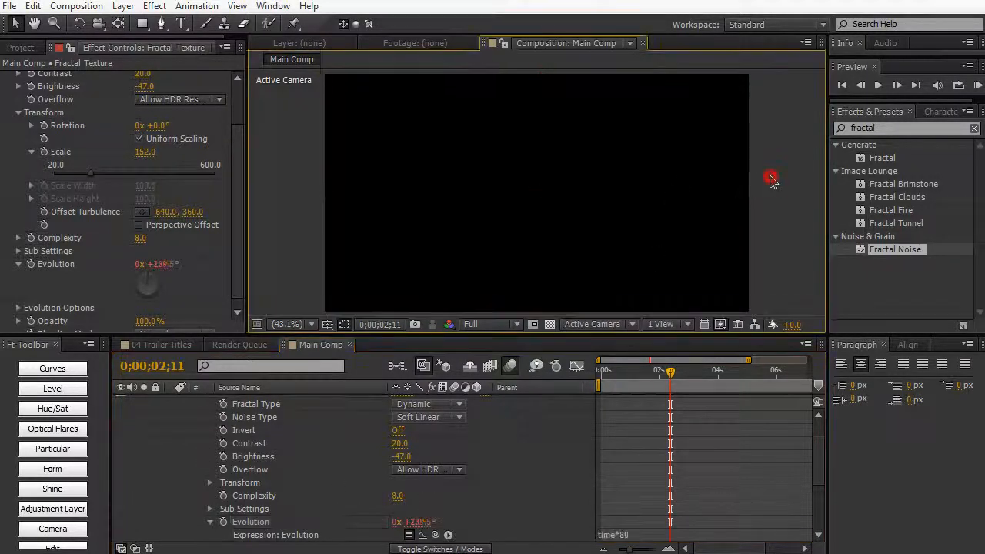
drag(664, 377, 750, 372)
Step: Collapse the Fractal Texture layer and move it between the TYPE and BG layers
scroll(166, 404, up, 2)
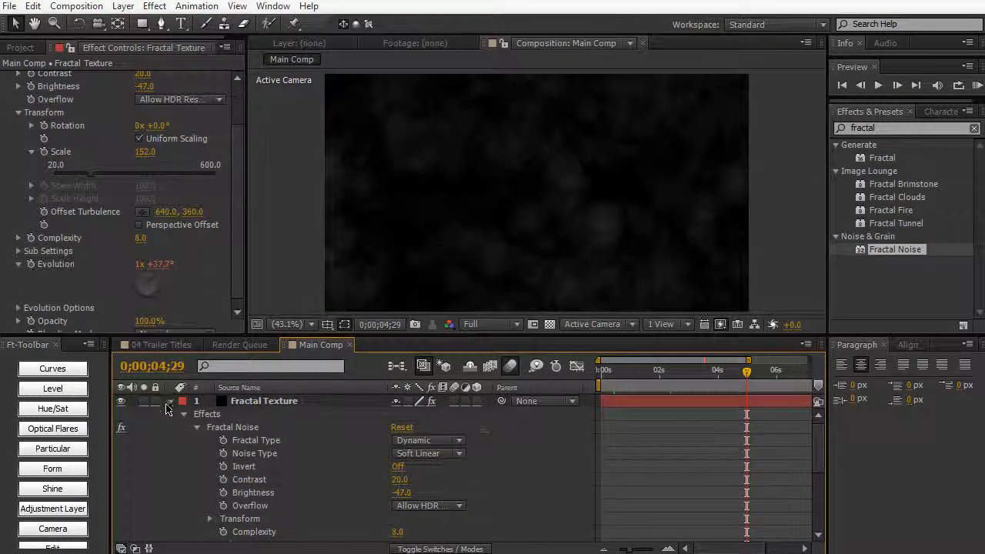
click(170, 402)
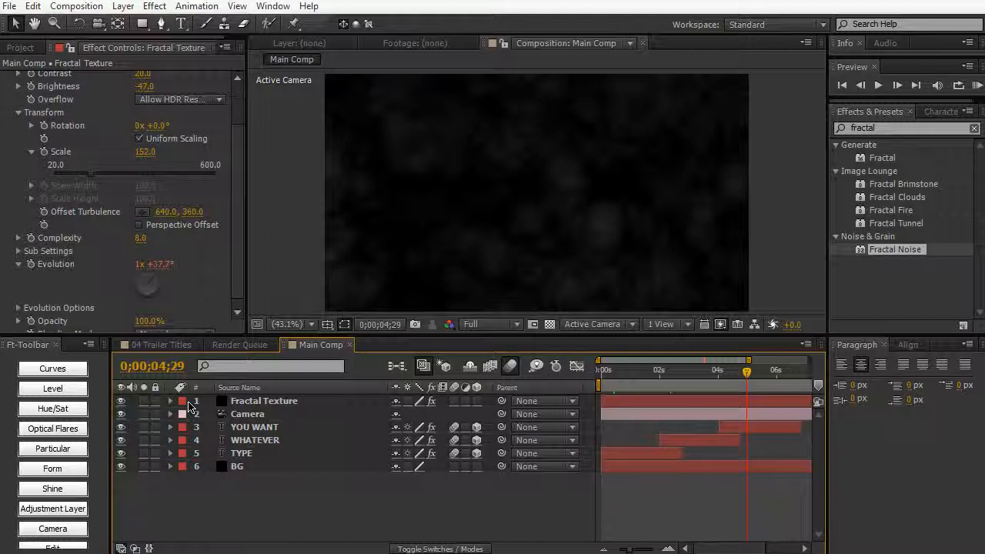
drag(246, 401, 253, 464)
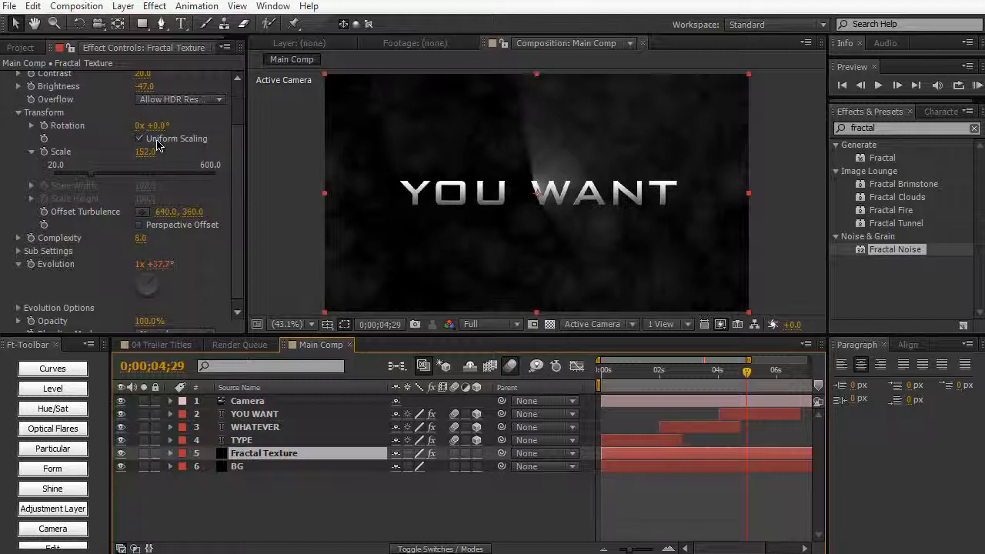
Step: Draw one elliptical mask around the YOU WANT title on the Fractal Texture layer
drag(142, 23, 193, 63)
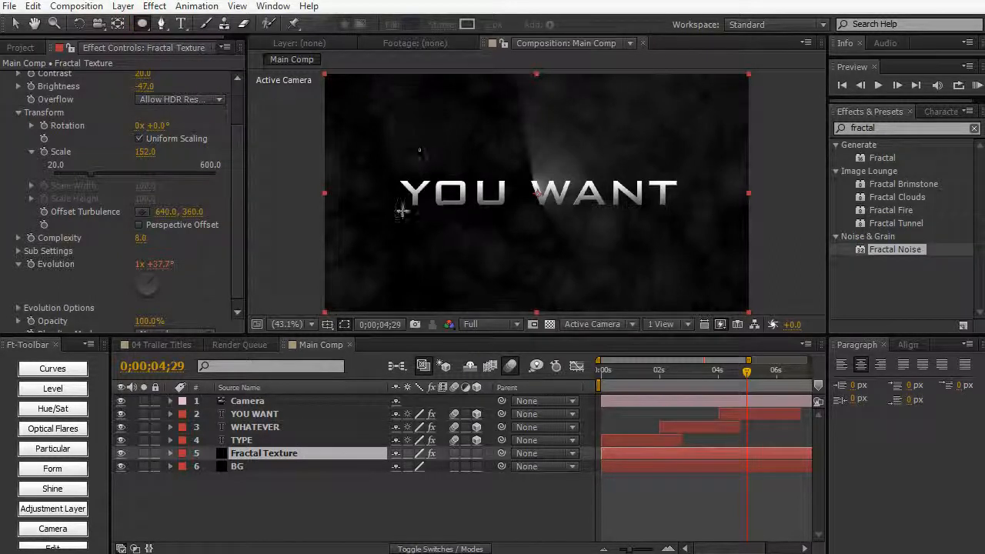
drag(379, 154, 692, 232)
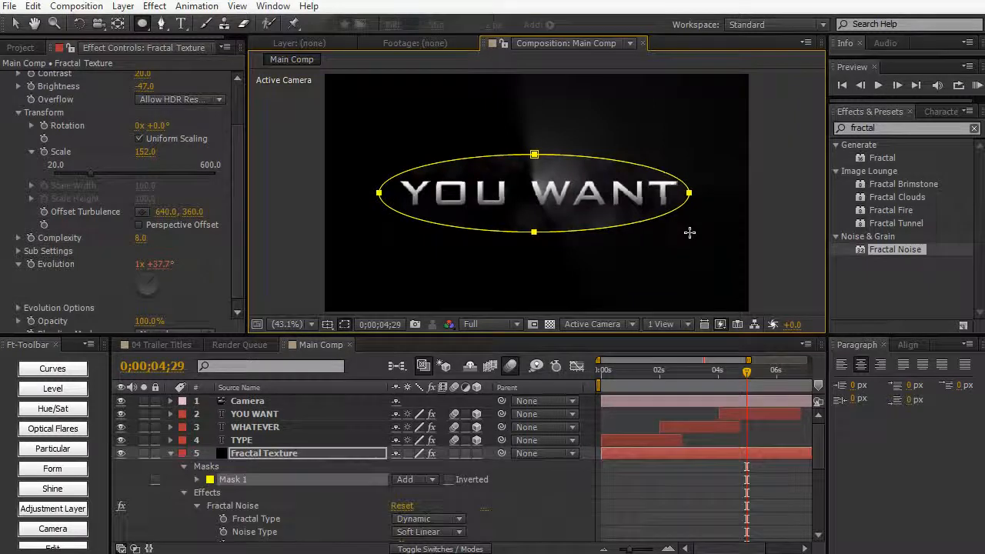
click(691, 232)
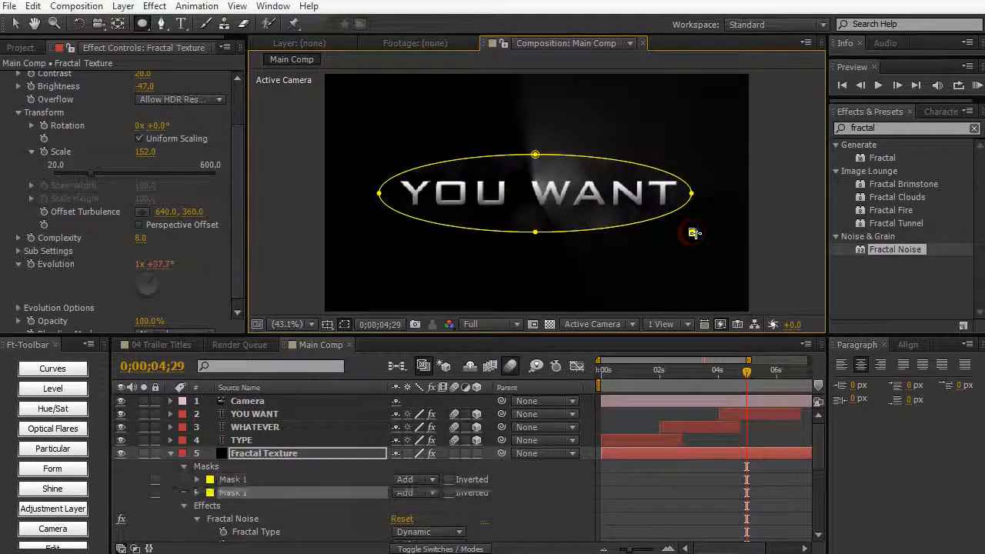
key(ctrl+z)
Step: Soften the elliptical mask with a 108-pixel feather, set its expansion to 133 pixels, and deselect the layer
key(f)
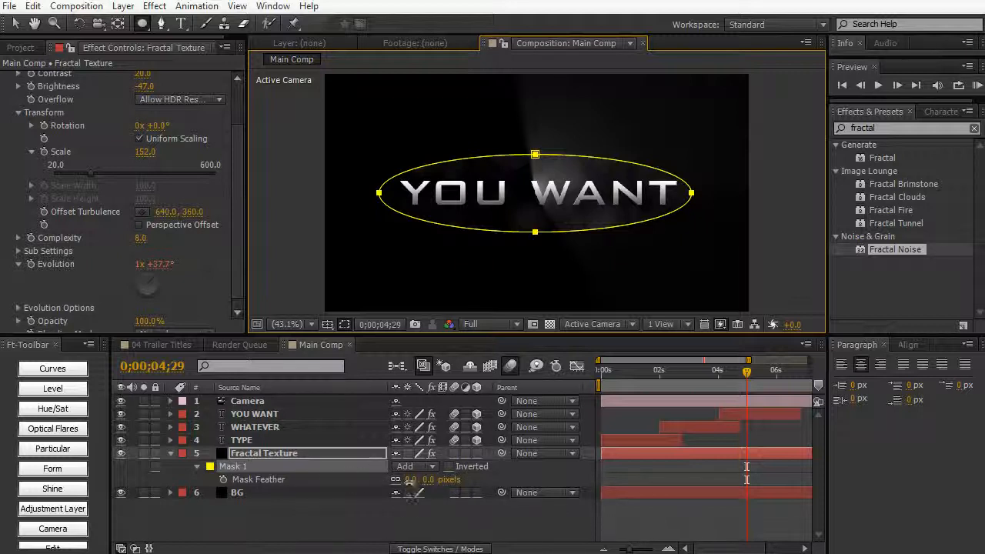
drag(411, 489, 471, 480)
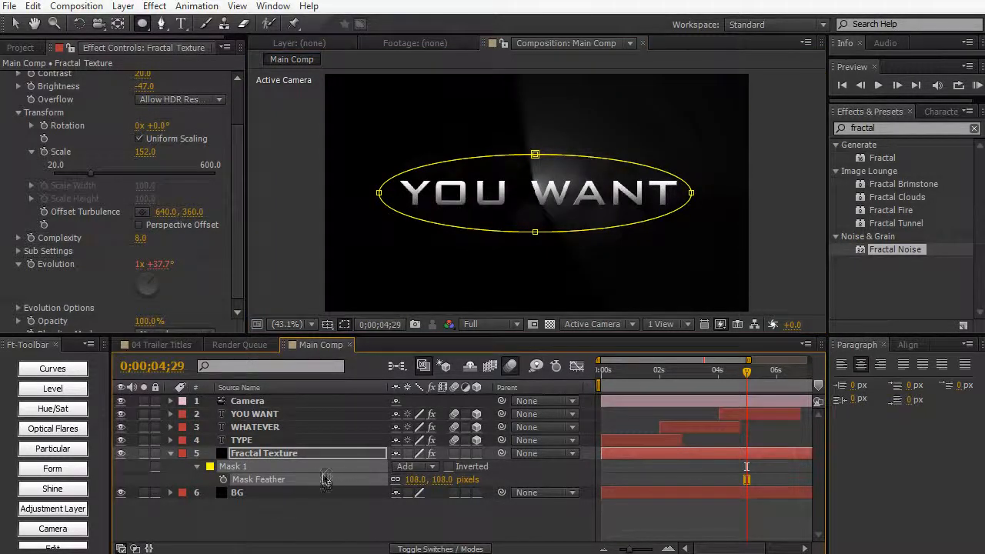
key(m)
key(m)
key(m)
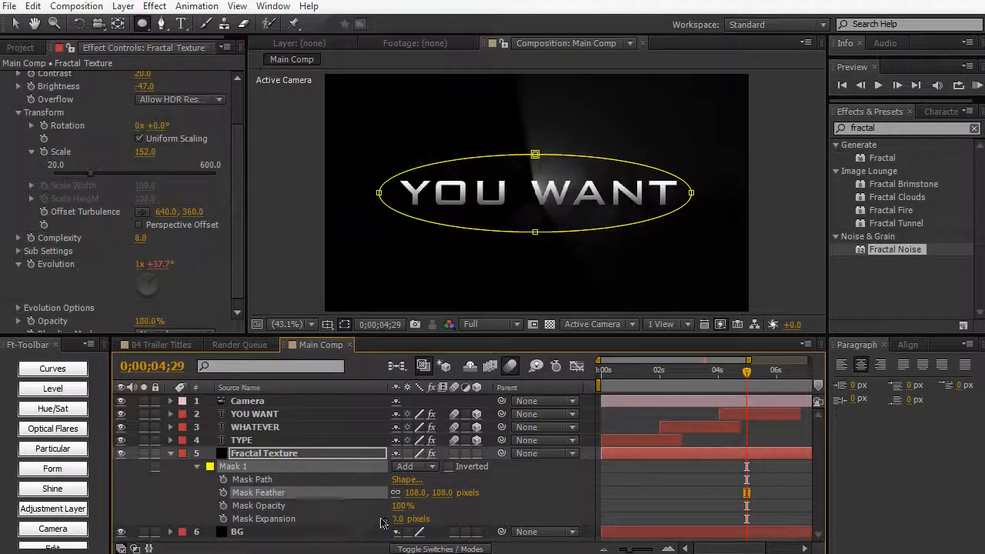
drag(397, 518, 571, 484)
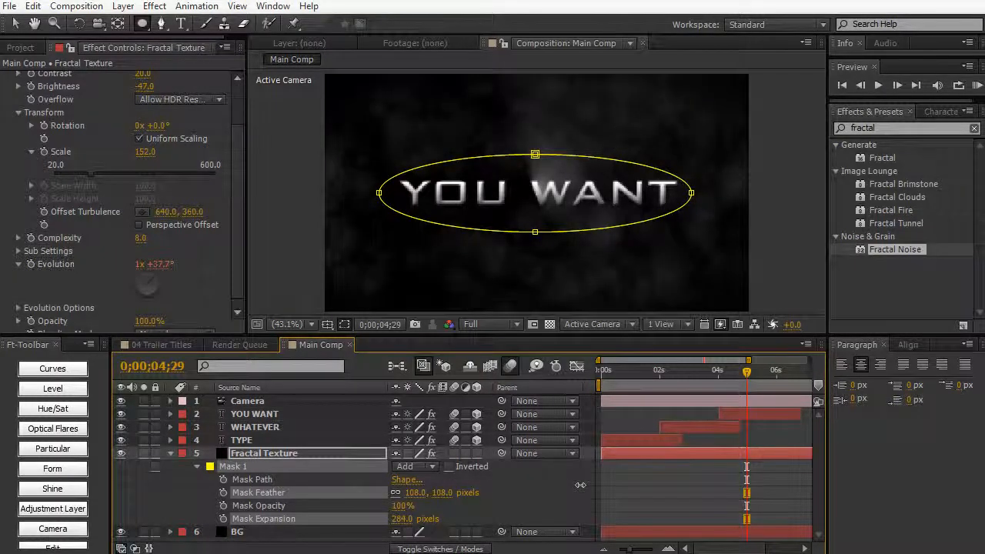
drag(580, 485, 473, 496)
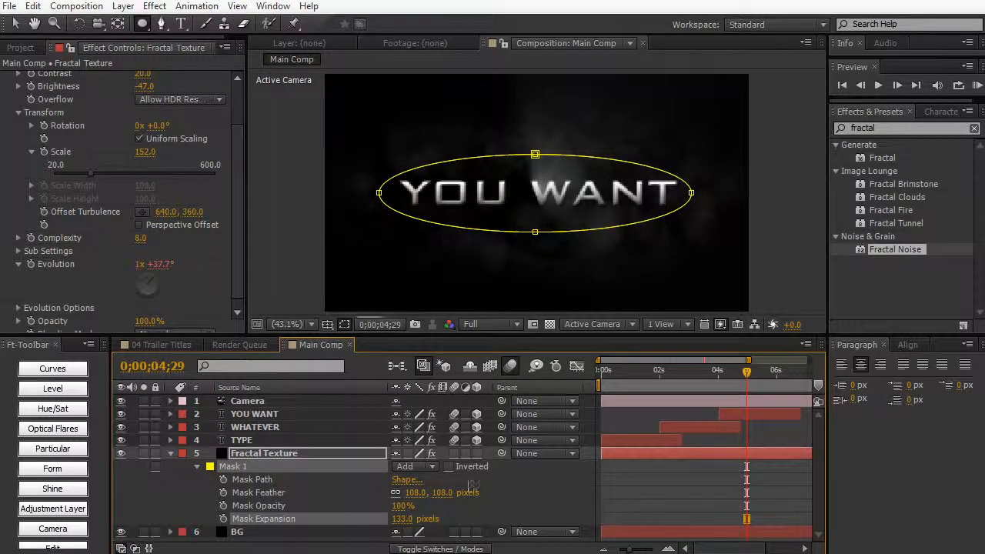
click(15, 23)
click(278, 147)
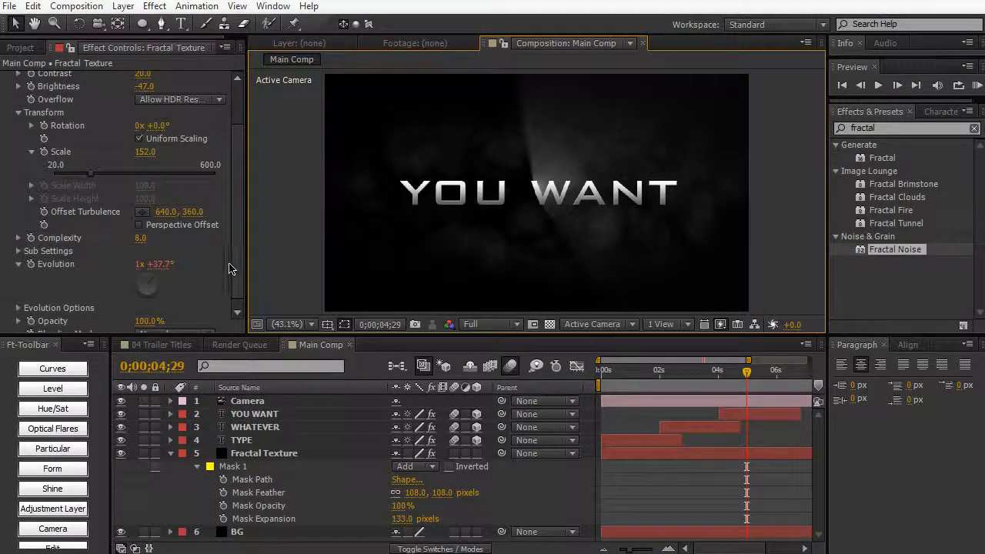
Step: Set the Fractal Noise brightness to -50 and deselect the layer
scroll(237, 260, up, 1)
scroll(237, 260, up, 3)
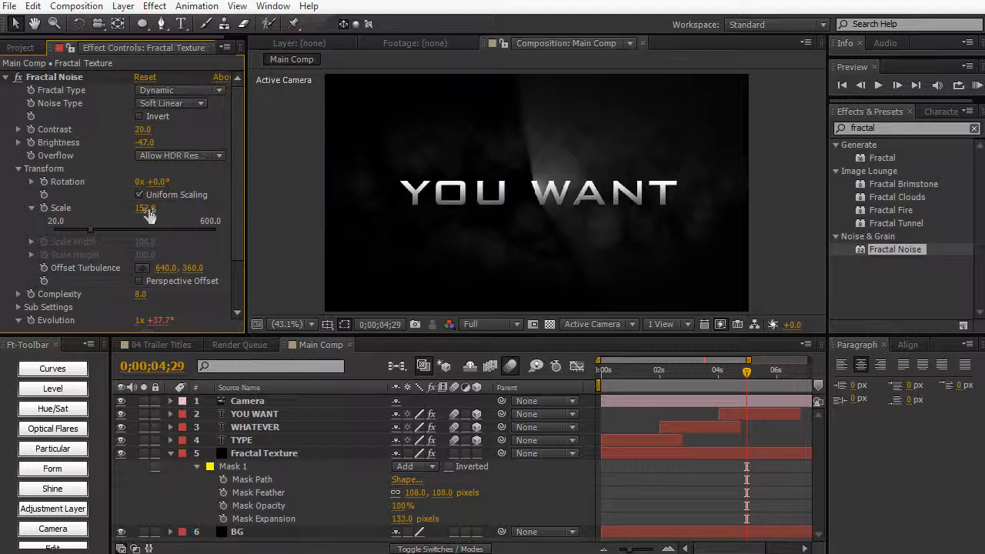
click(141, 142)
text(-50)
key(KP_Enter)
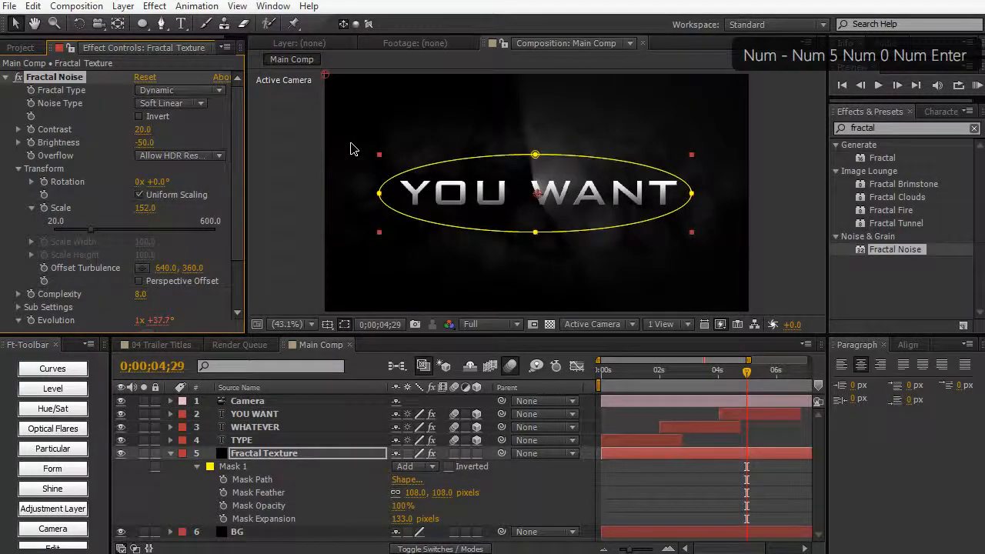
click(309, 217)
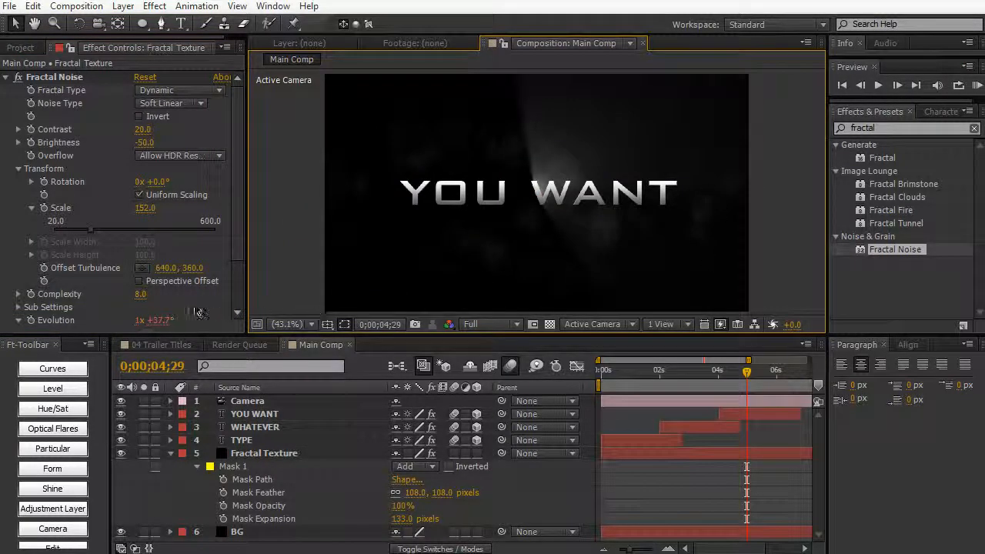
Step: Look at the finished 04 Trailer Titles composition for reference, and return to Main Comp
click(178, 344)
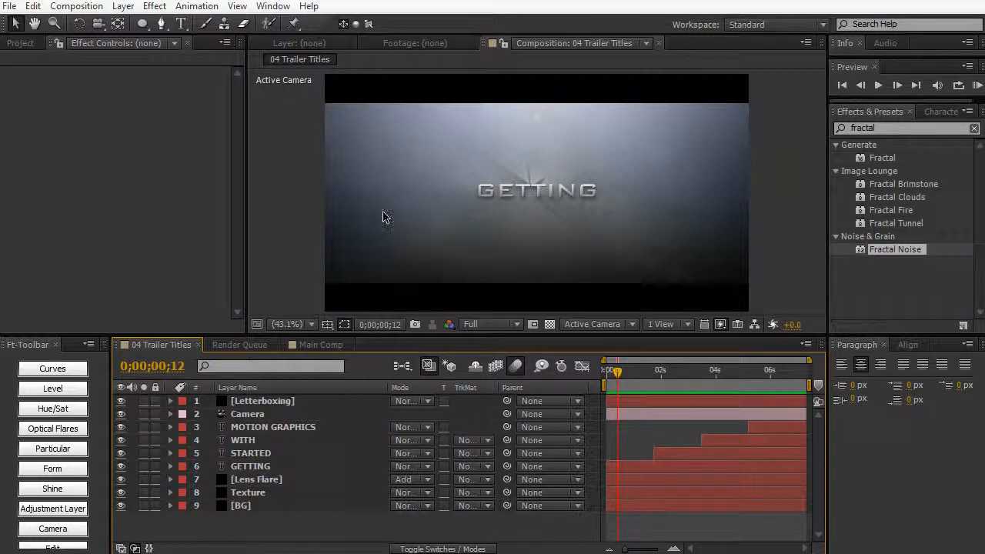
click(328, 345)
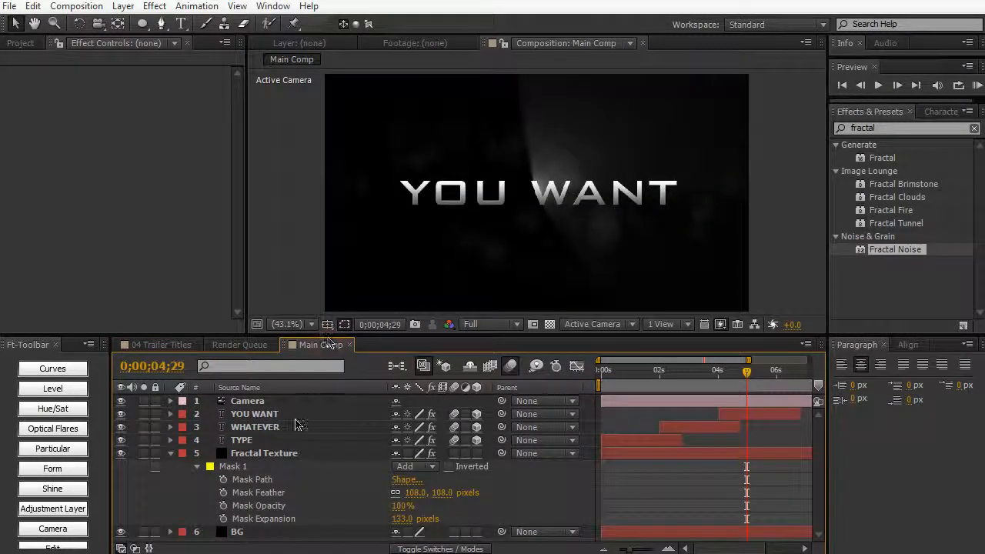
Step: Collapse the Fractal Texture layer and create a black 1280 x 720 solid named Lens Flare
click(170, 453)
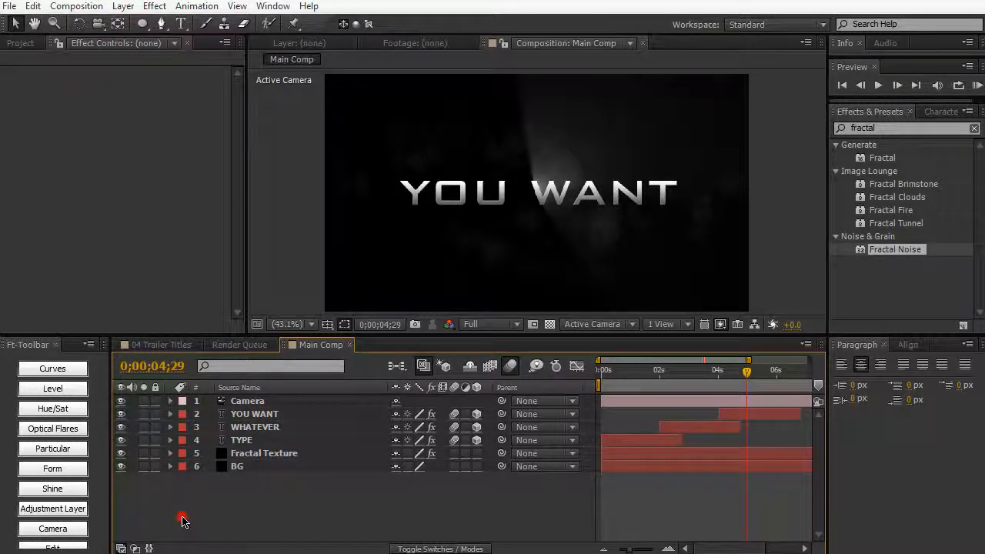
key(ctrl+y)
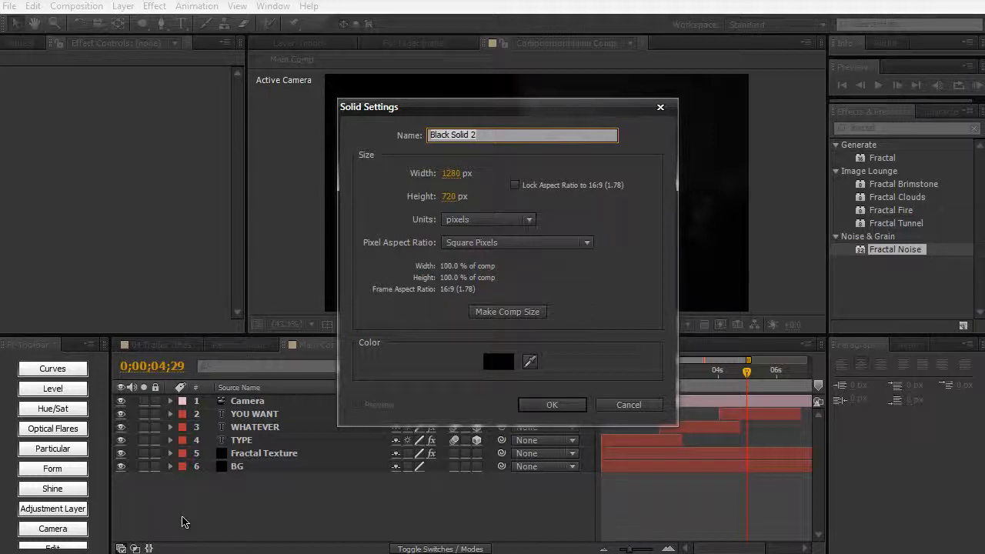
text(Lens Flare)
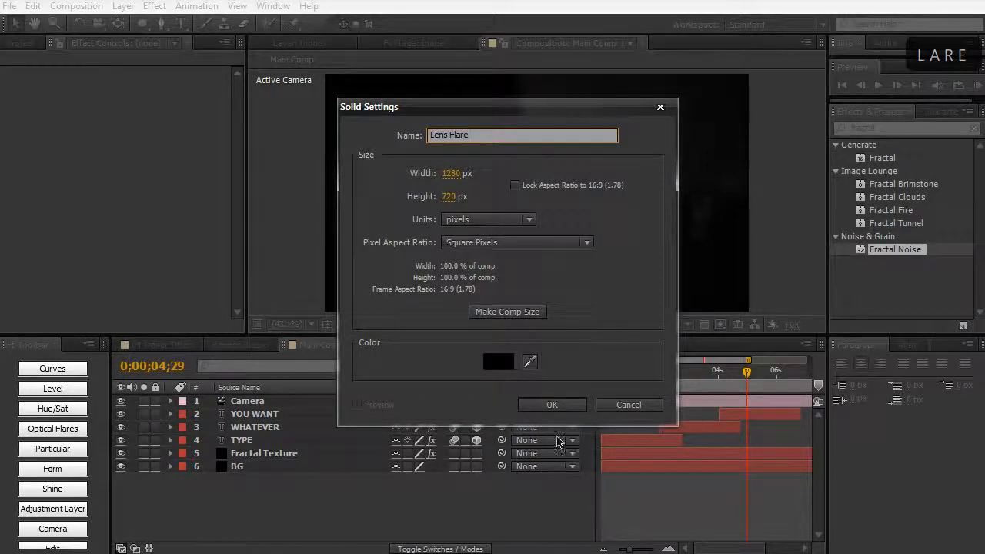
click(508, 362)
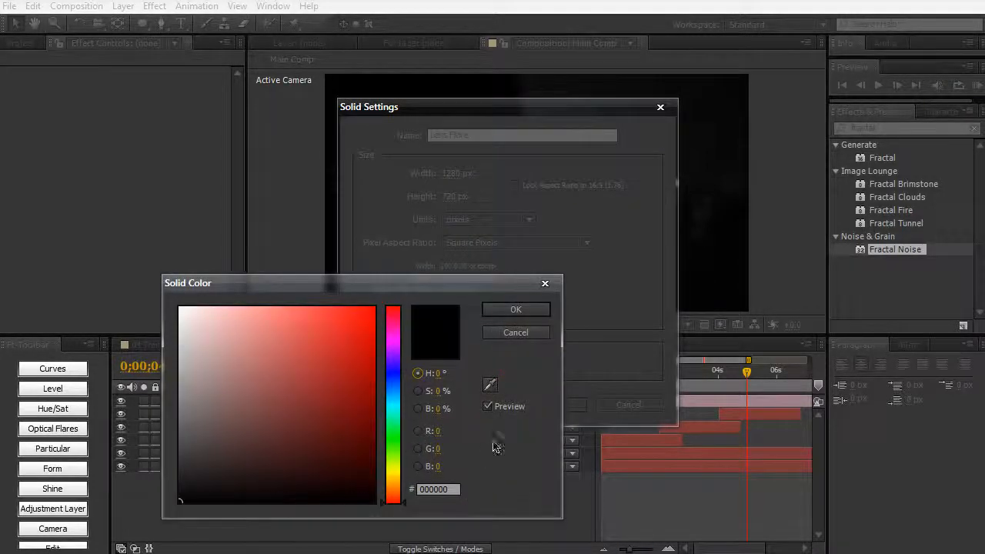
click(501, 312)
click(568, 404)
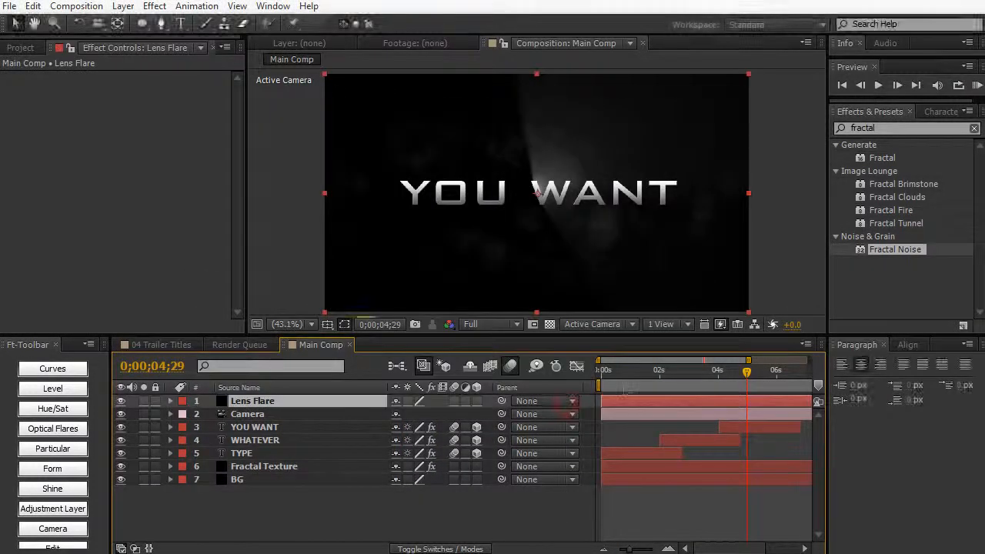
Step: Find the Lens Flare effect and apply it to the Lens Flare solid
click(898, 129)
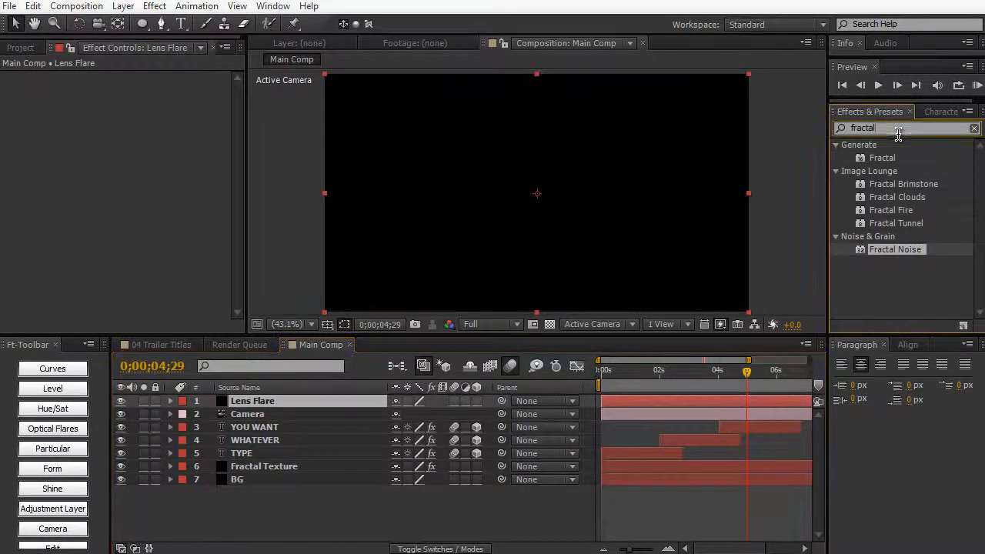
text(lens flare)
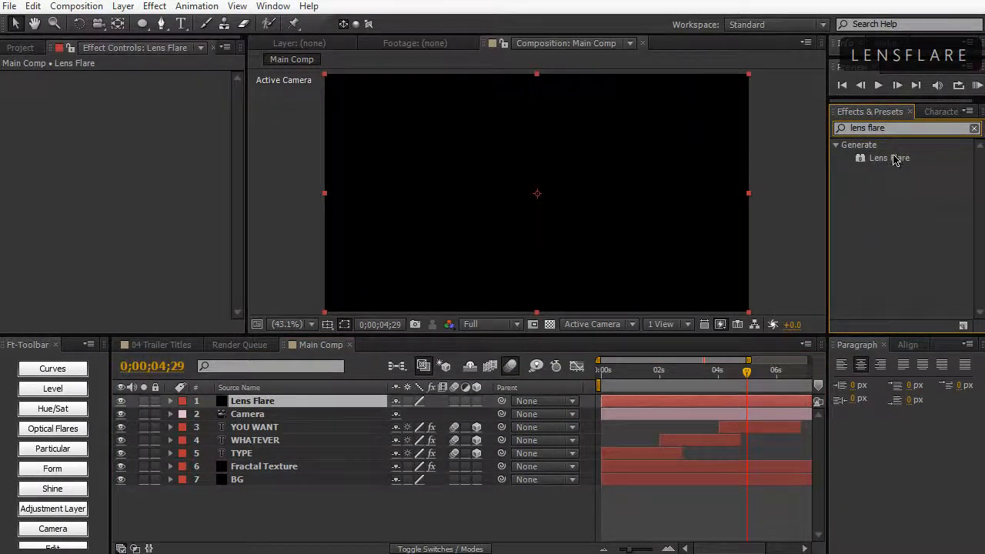
drag(893, 157, 479, 211)
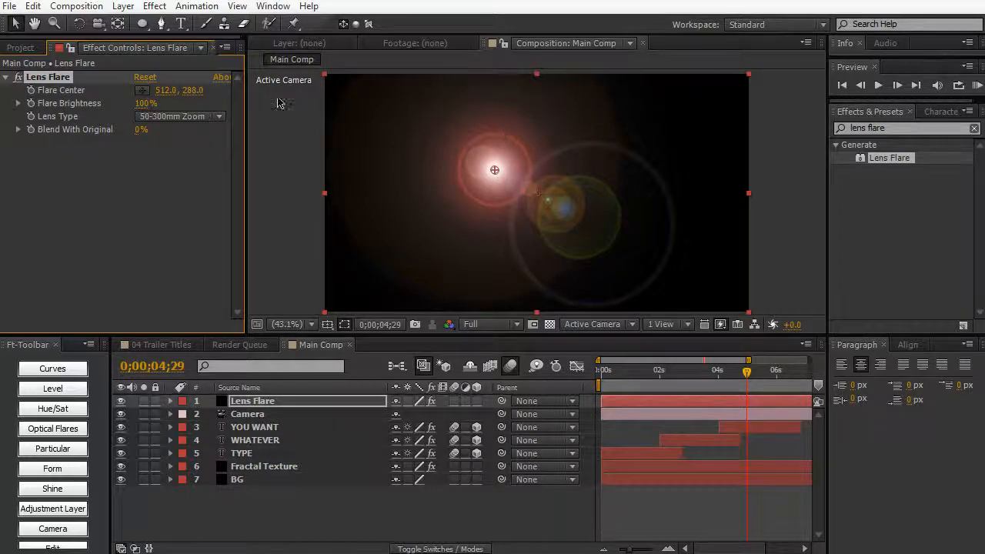
Step: Set the flare's lens type to 105mm Prime and move its center to about 596, 325
click(189, 117)
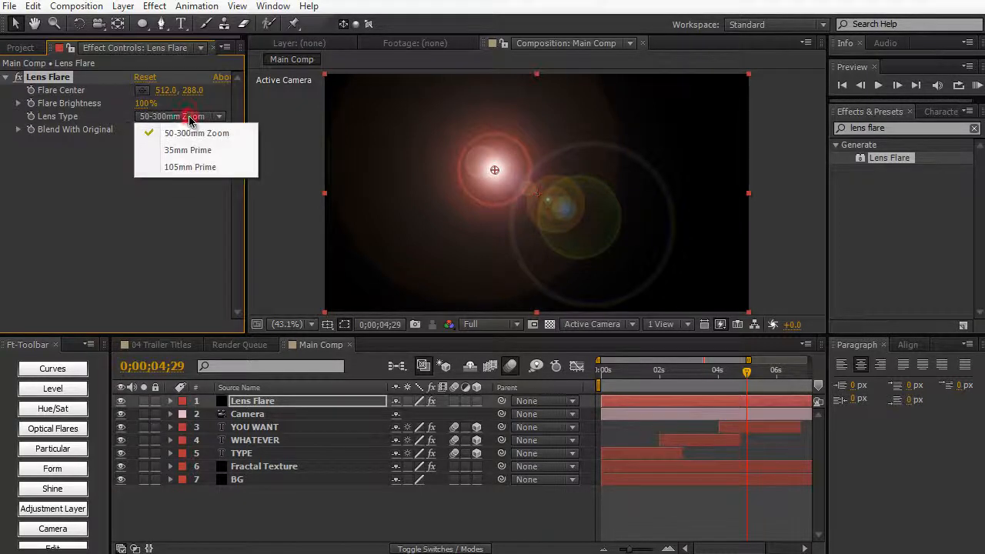
click(191, 167)
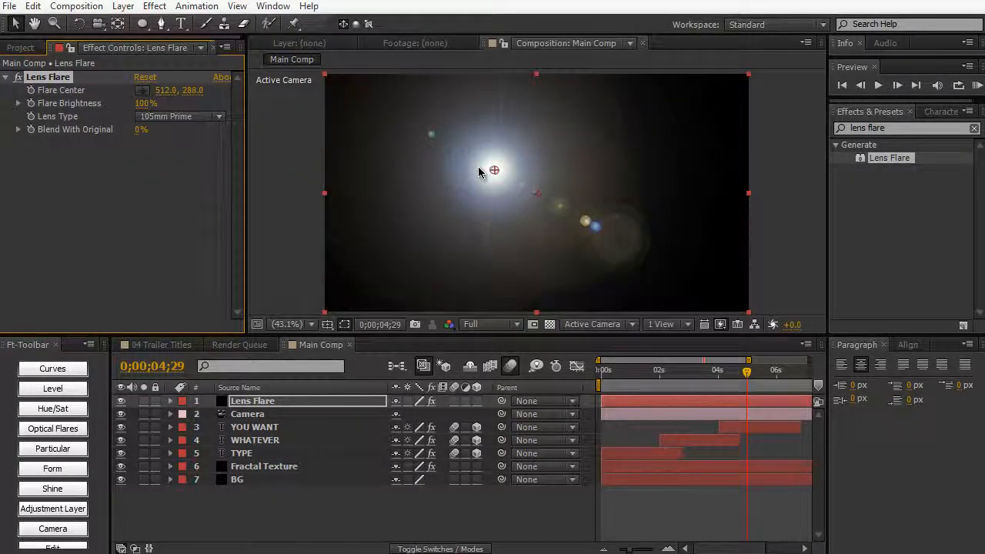
drag(495, 173, 523, 198)
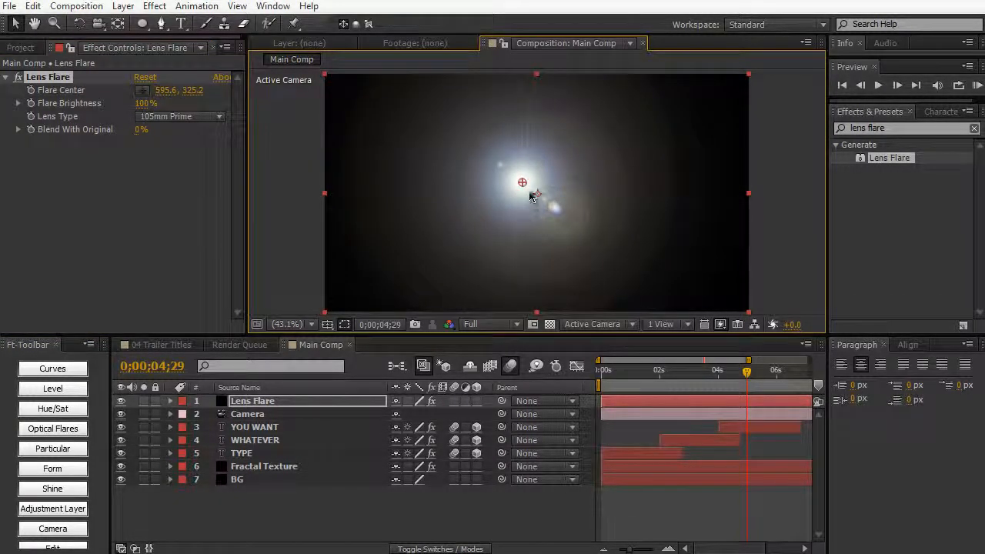
Step: Set the Lens Flare layer's blending mode to Add
click(415, 549)
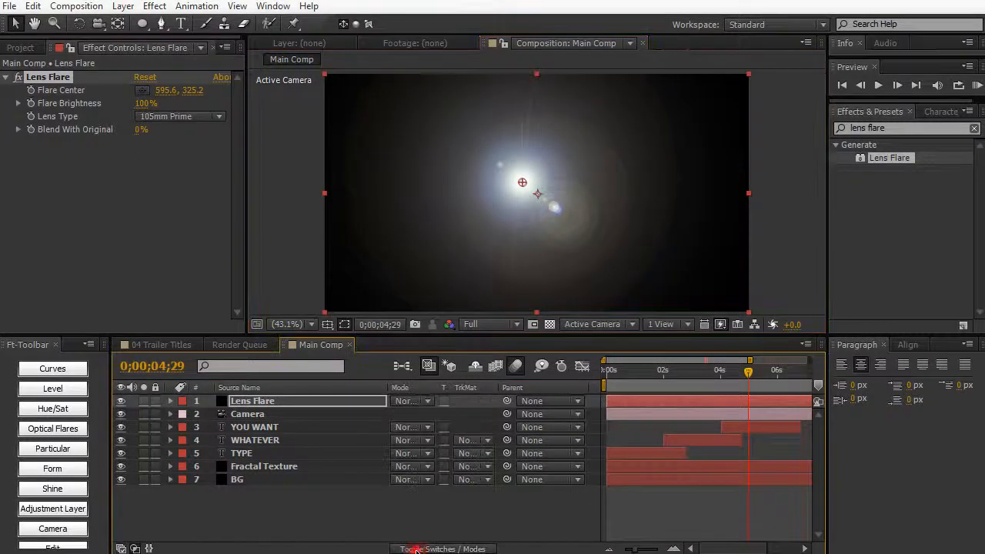
click(416, 548)
click(415, 548)
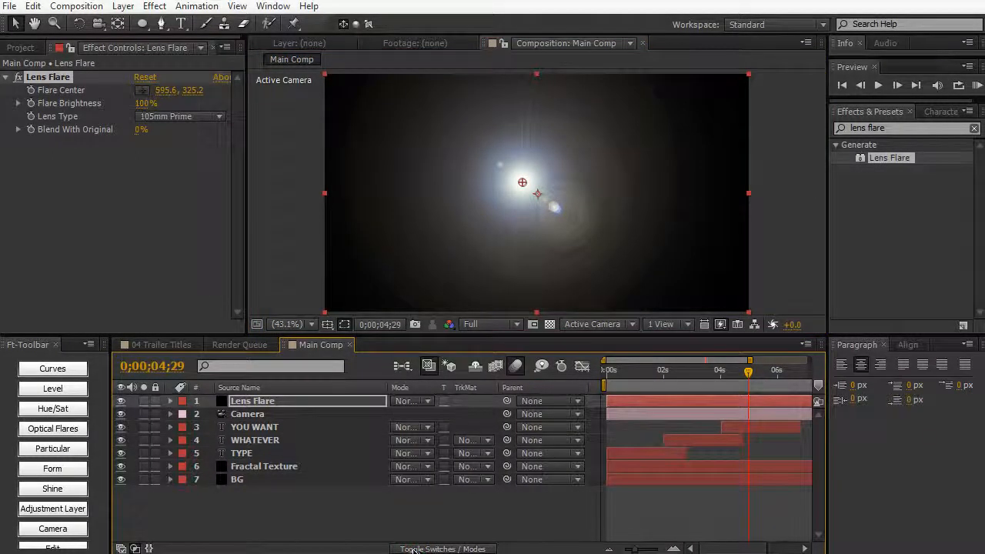
click(407, 401)
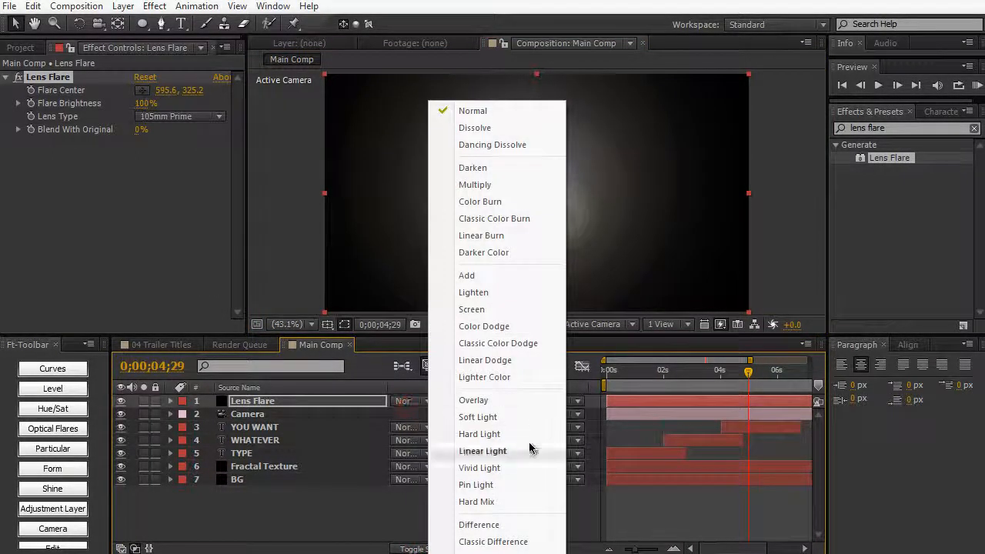
click(513, 279)
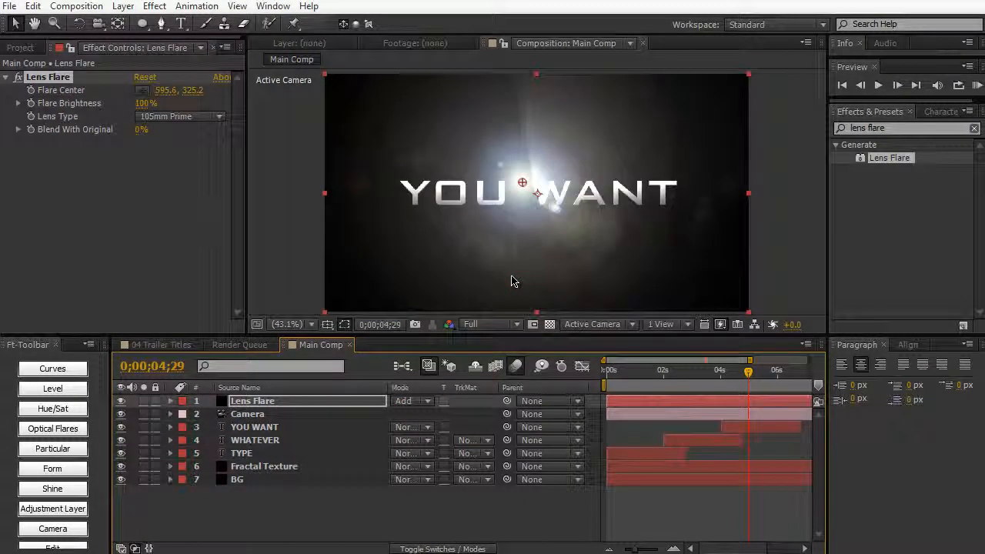
Step: Raise the flare brightness to 148% and move the flare center above the frame, to about 633, -107
drag(522, 184, 536, 95)
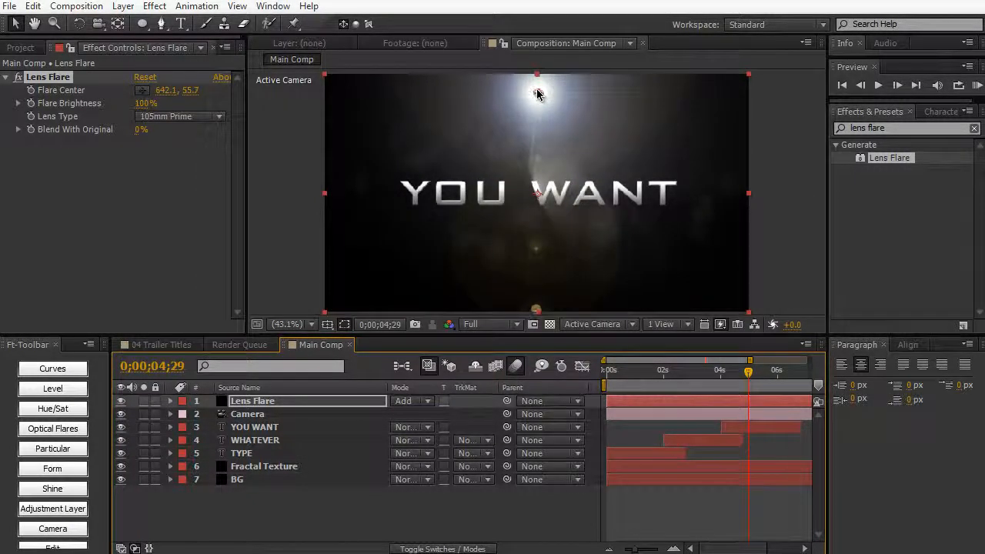
drag(147, 104, 174, 107)
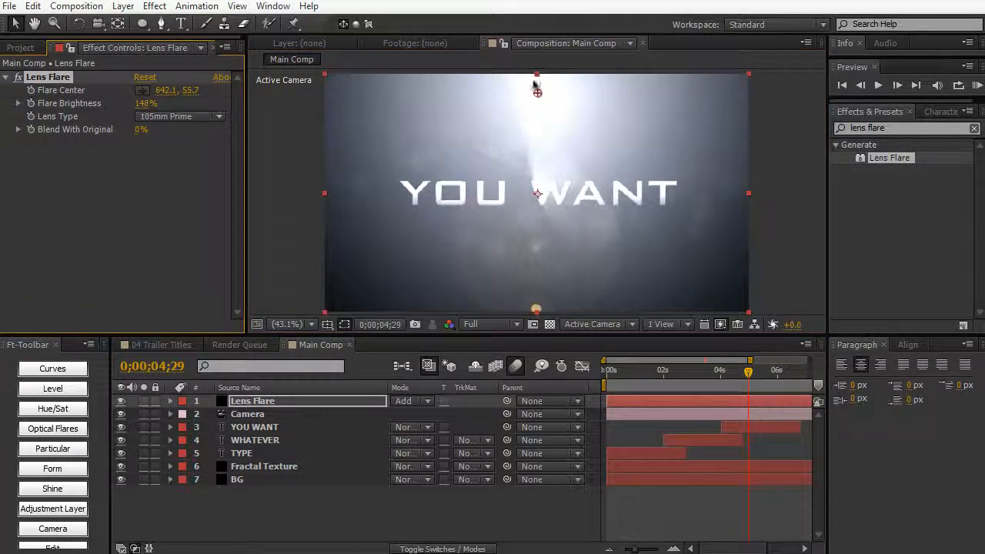
drag(536, 86, 532, 38)
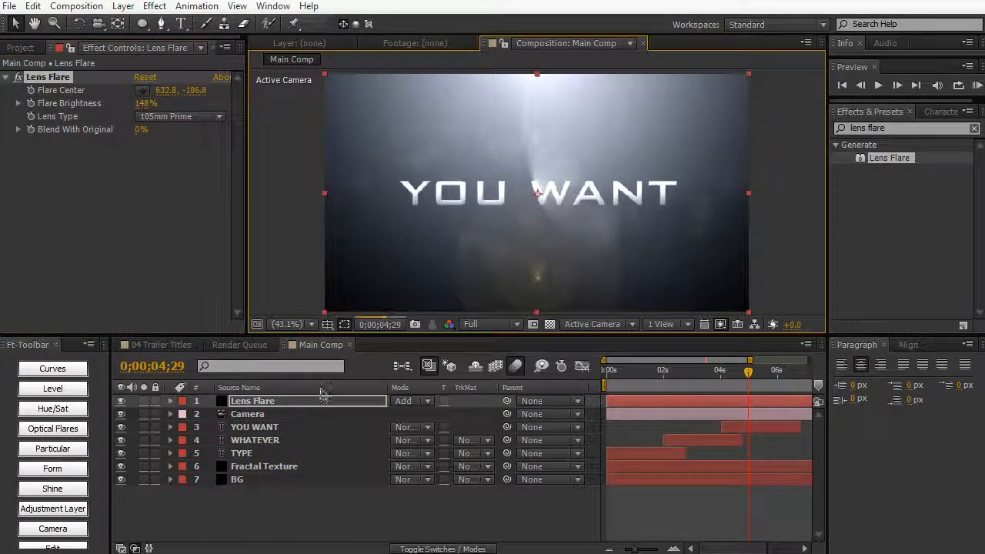
Step: Move the Lens Flare layer beneath the TYPE text layer, directly above Fractal Texture
drag(322, 396, 324, 463)
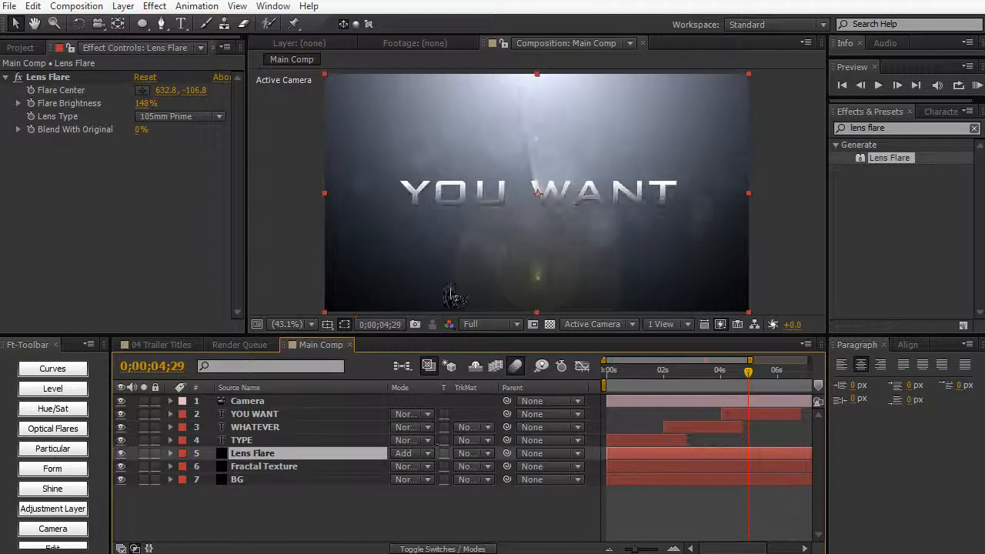
scroll(543, 231, down, 2)
scroll(553, 227, up, 2)
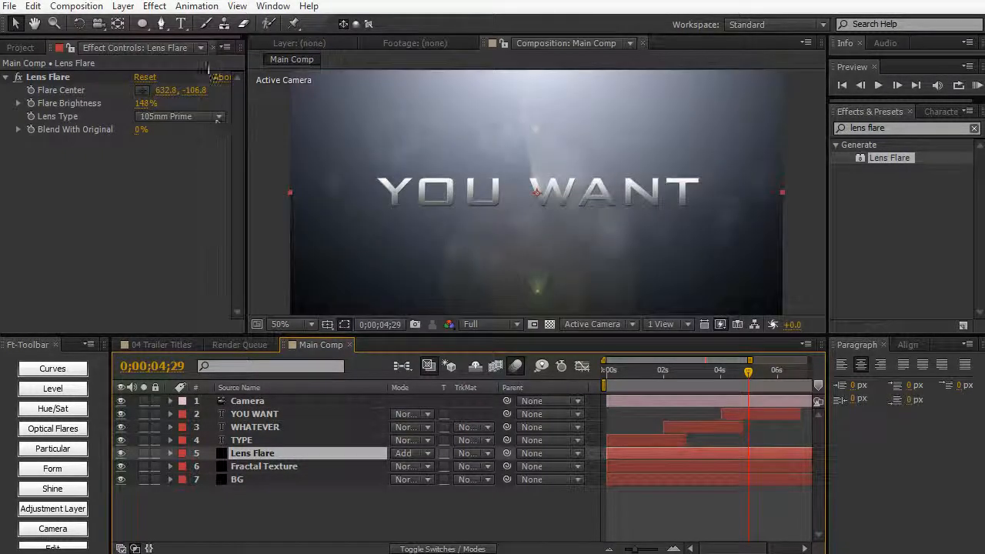
Step: Center the flare horizontally by setting its Flare Center X value to 640
click(166, 90)
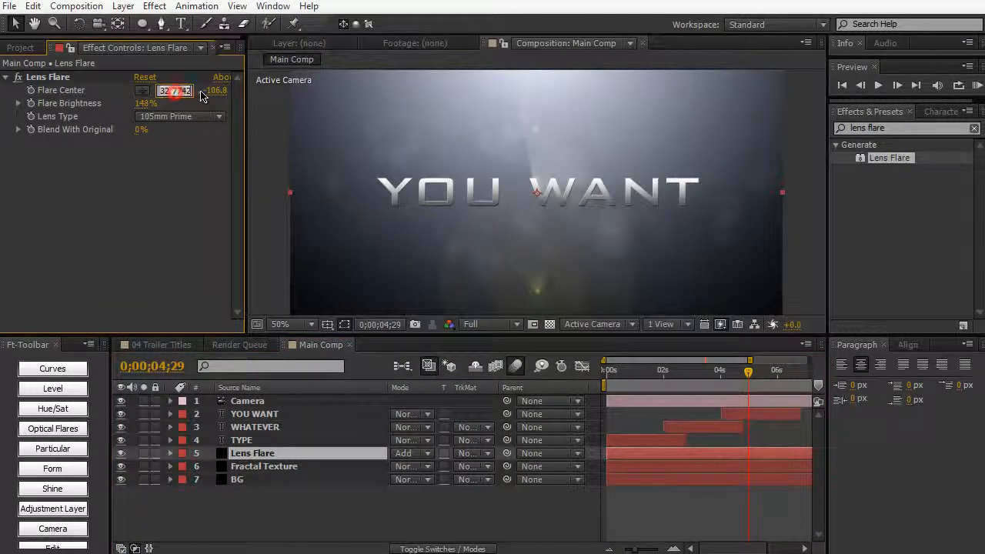
text(640)
key(KP_Enter)
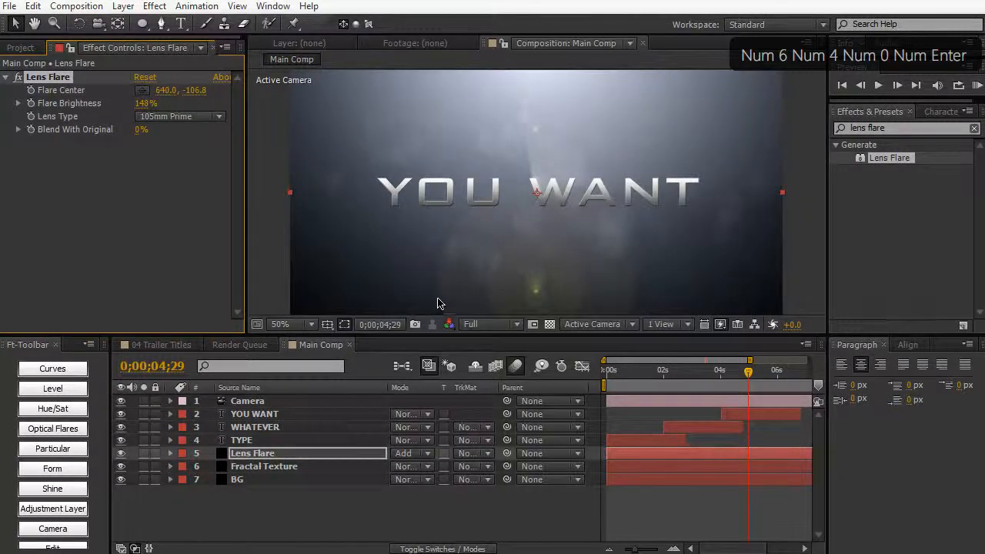
scroll(438, 300, down, 2)
scroll(451, 259, up, 2)
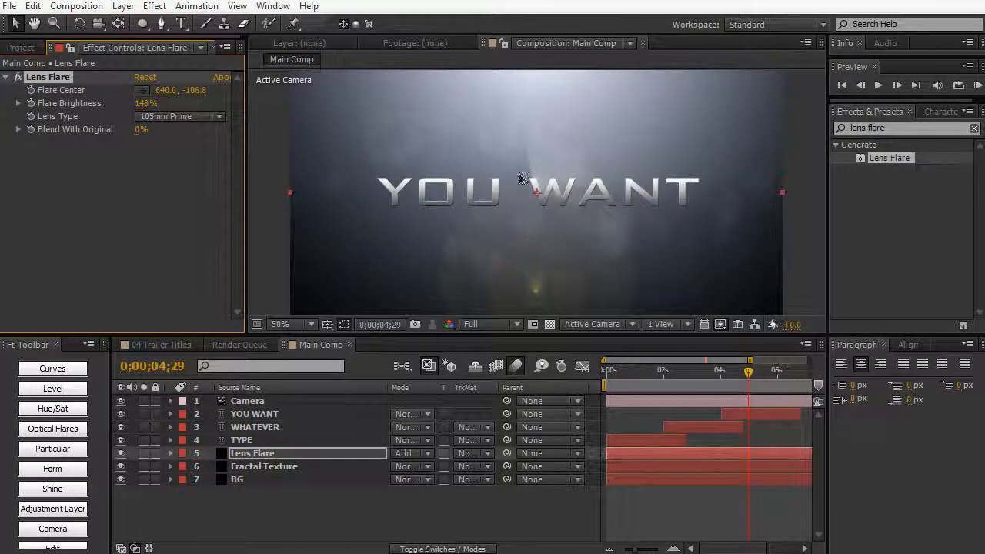
Step: Draw a wide elliptical mask on the Lens Flare layer, covering the upper half of the frame and extending beyond its edges
scroll(523, 209, down, 1)
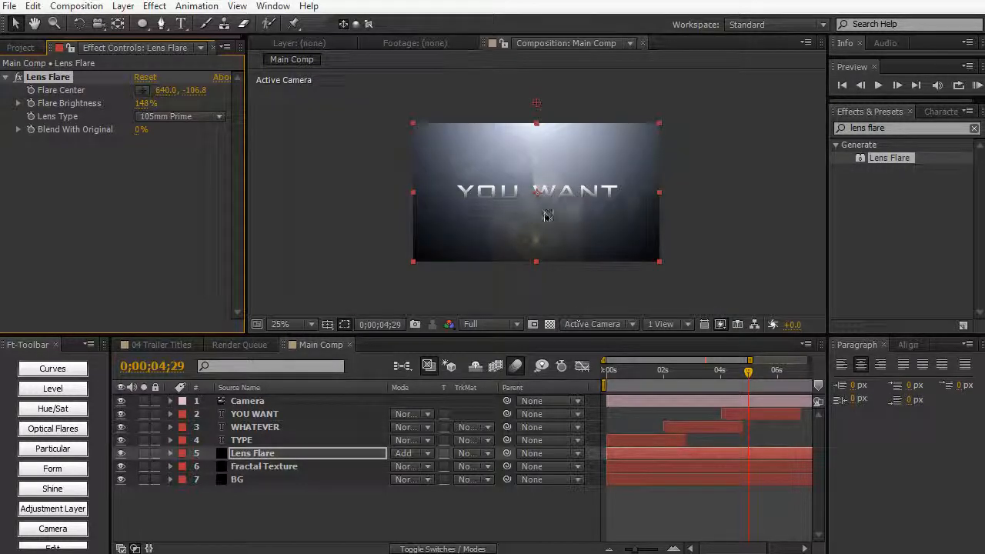
scroll(535, 264, up, 1)
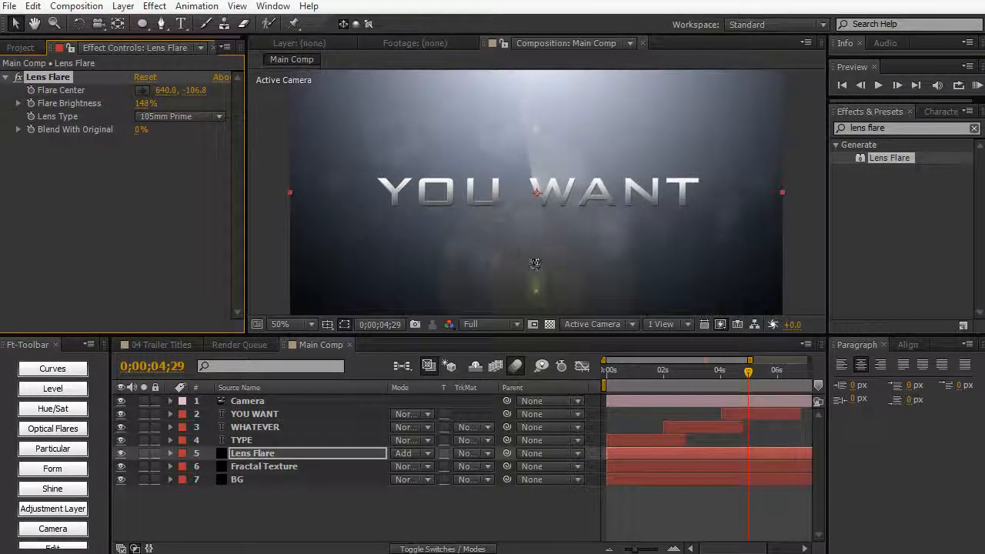
scroll(510, 210, down, 1)
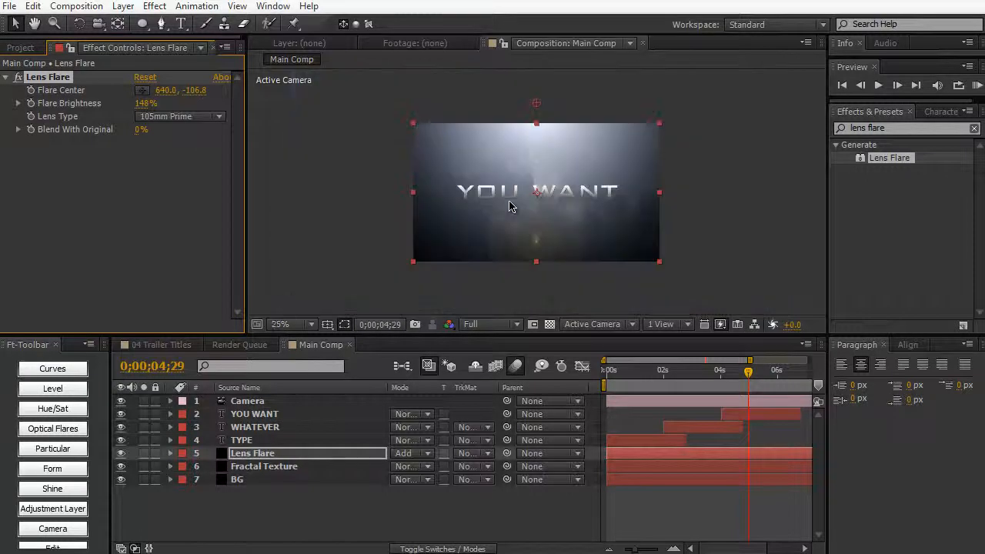
click(142, 24)
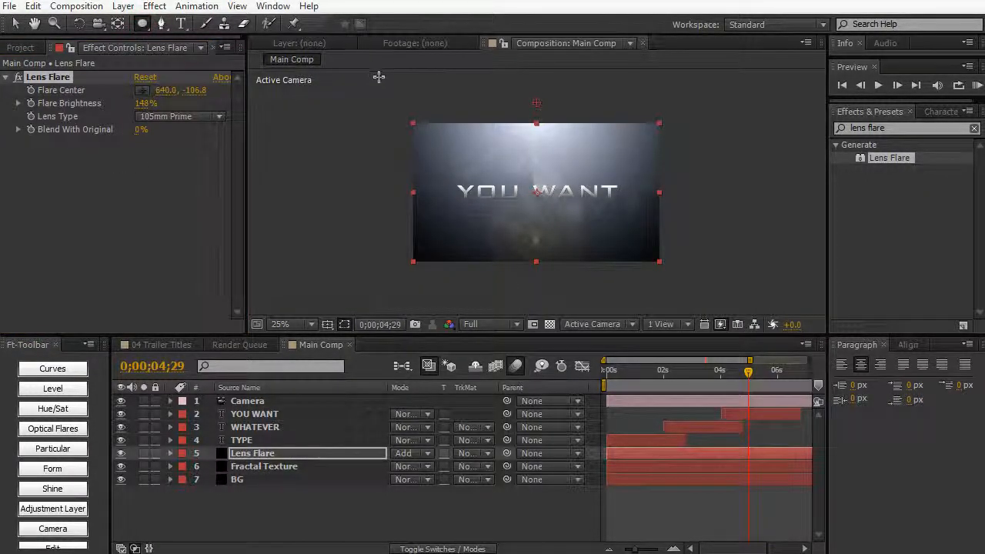
drag(378, 77, 707, 197)
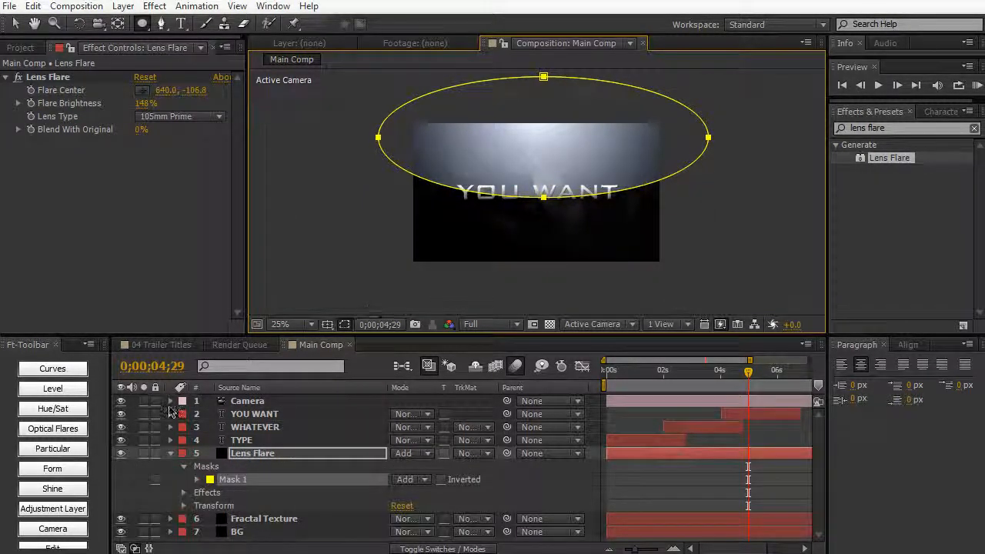
Step: Soften the Lens Flare mask with a feather of 436 pixels
key(f)
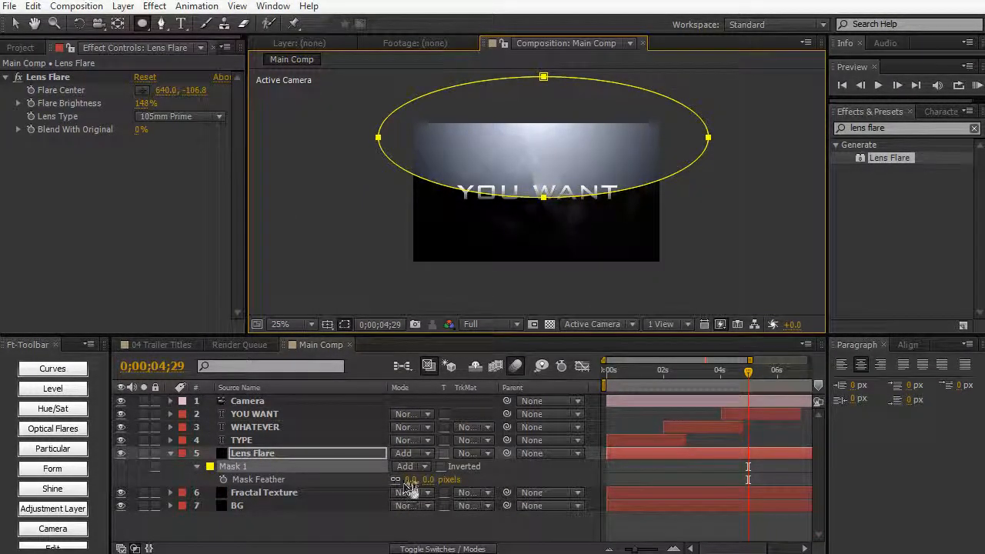
drag(410, 479, 462, 479)
key(v)
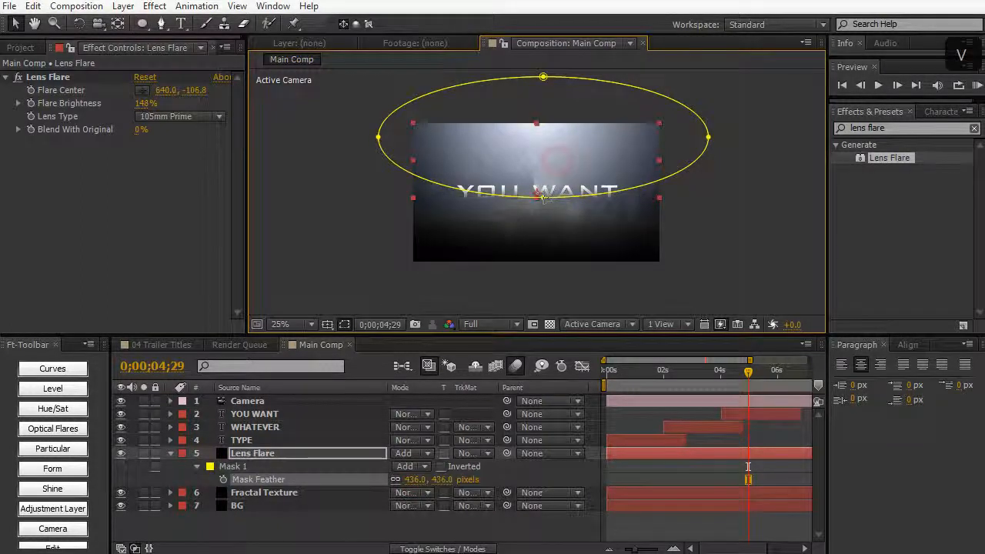
Step: Extend the mask's lower edge below the title, raise its side points, set the feather to 457 pixels, and deselect the layer
click(542, 199)
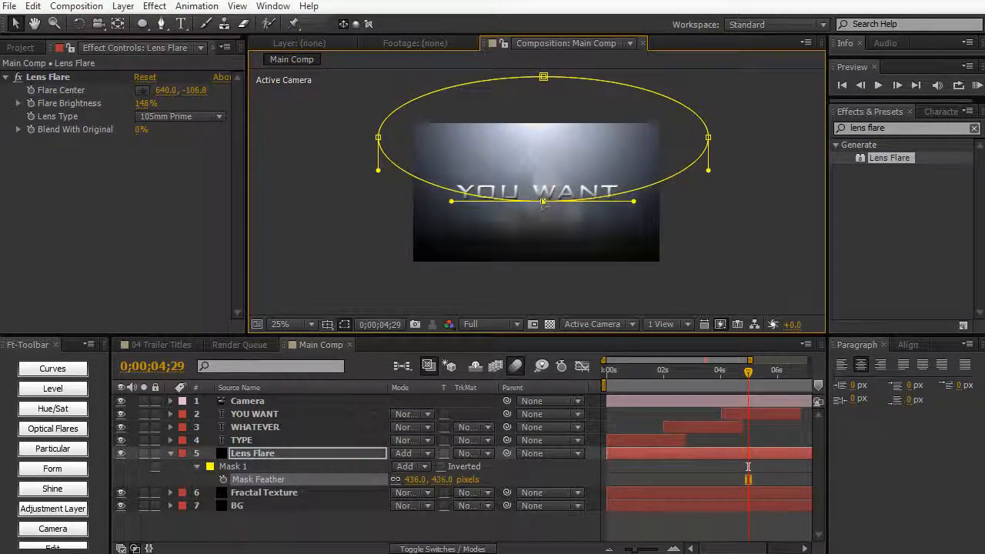
drag(543, 201, 542, 212)
click(472, 157)
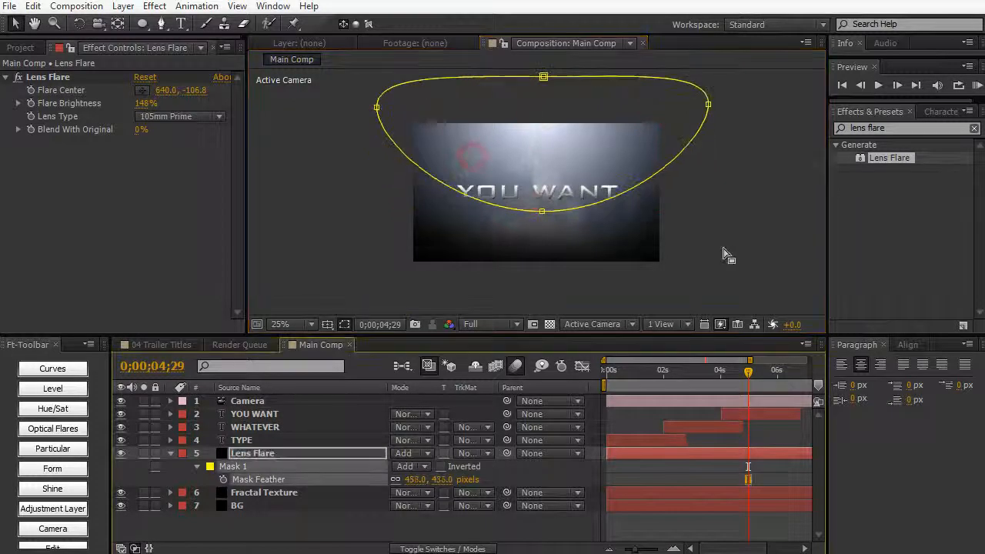
click(724, 250)
key(v)
click(726, 213)
Step: Inspect the masked flare up close and check it against the WHATEVER title at 0;00;03;23
scroll(726, 213, up, 2)
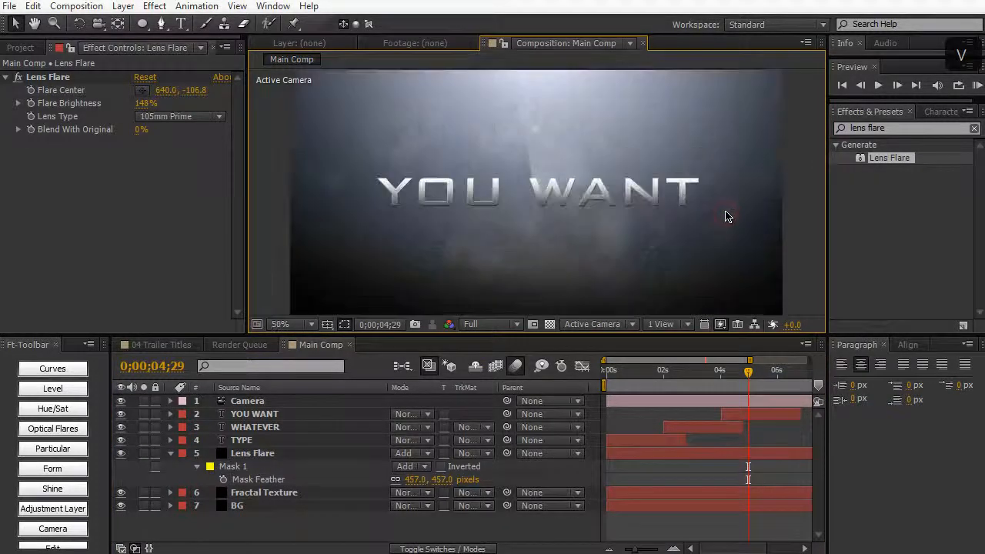
scroll(727, 217, down, 1)
scroll(721, 226, up, 1)
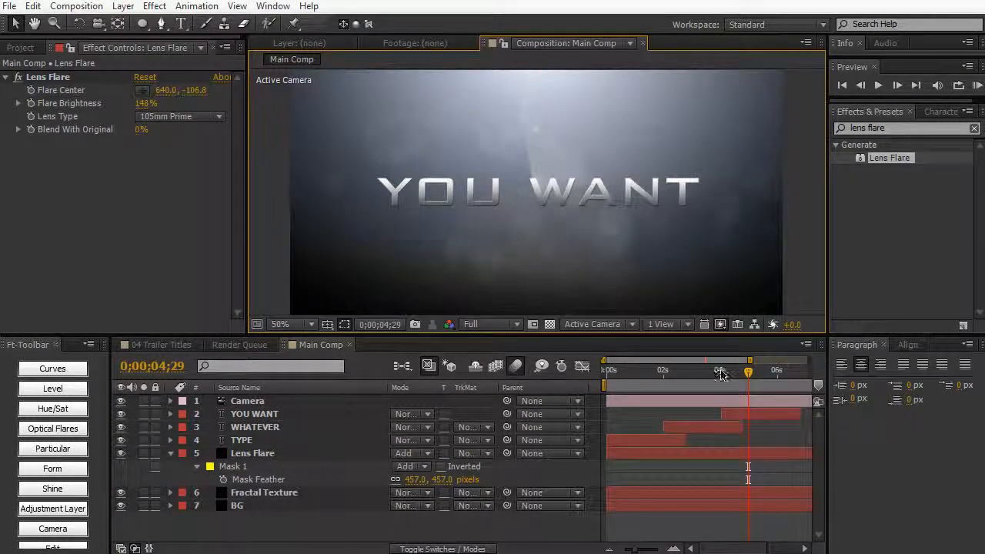
mouse_move(721, 375)
mouse_down()
mouse_move(682, 377)
mouse_move(714, 380)
mouse_up()
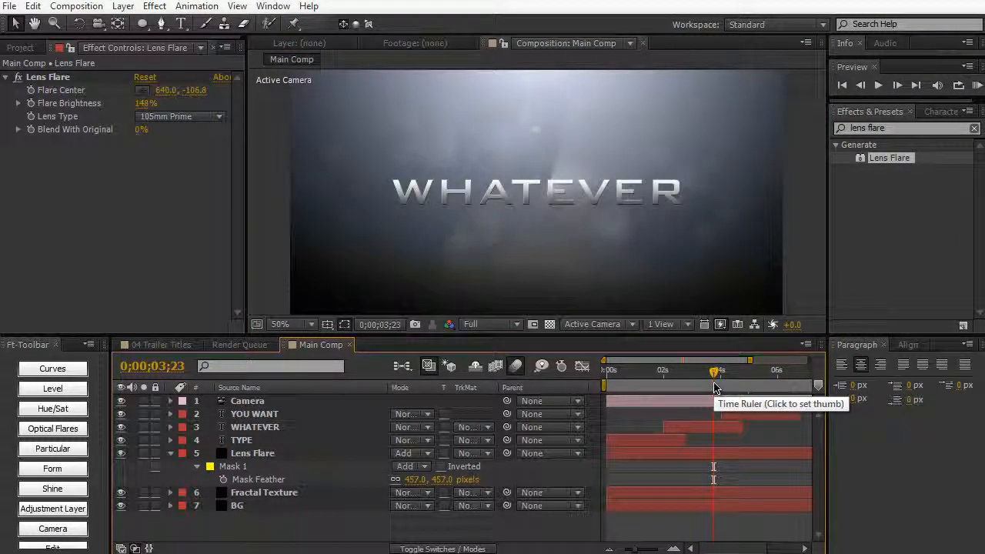
Step: Add a Drop Shadow layer style to the TYPE layer and expand its settings
double_click(326, 439)
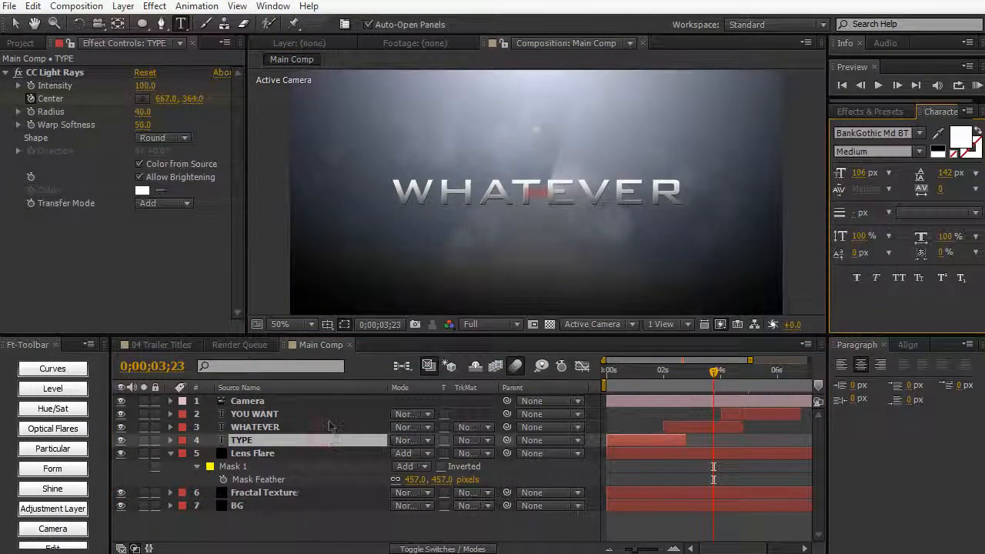
click(124, 5)
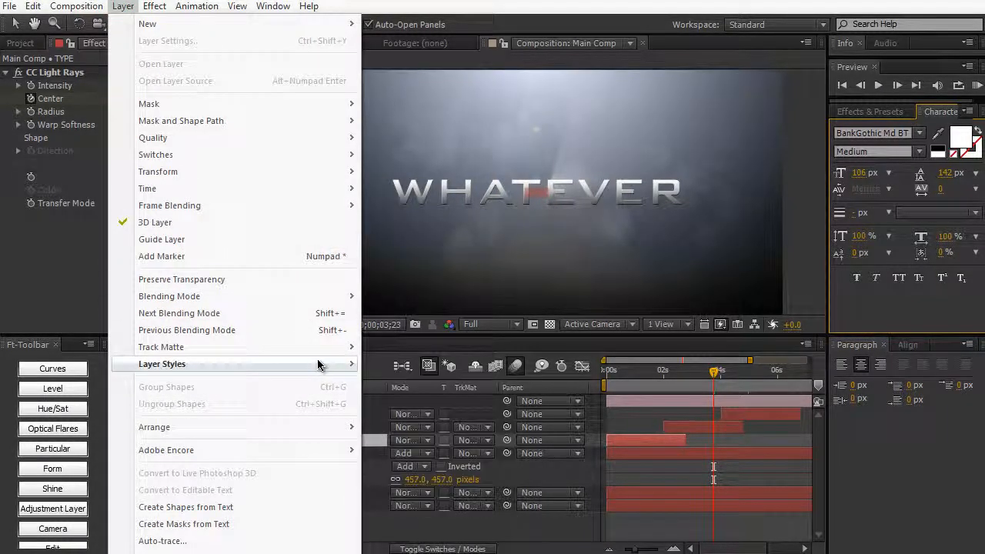
mouse_move(320, 365)
click(415, 421)
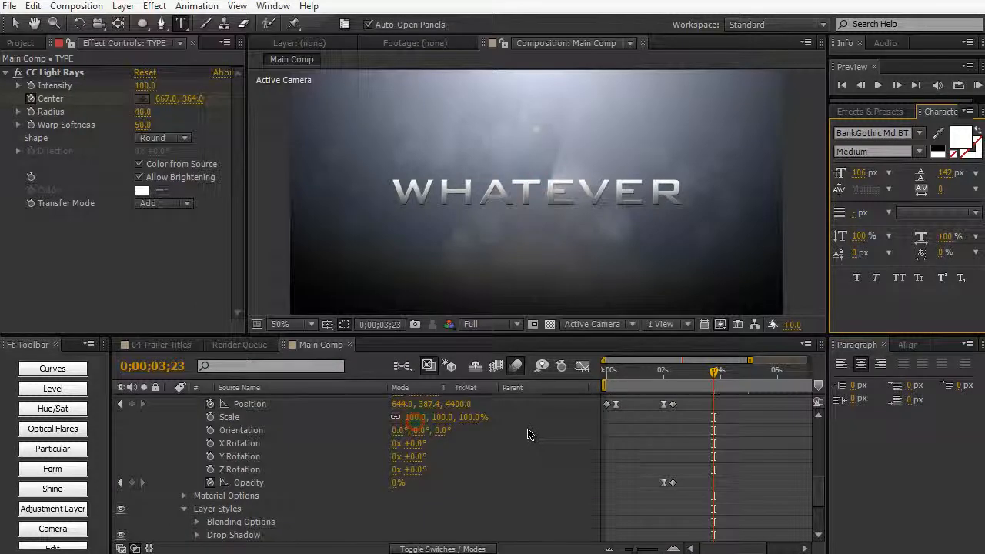
scroll(618, 429, down, 2)
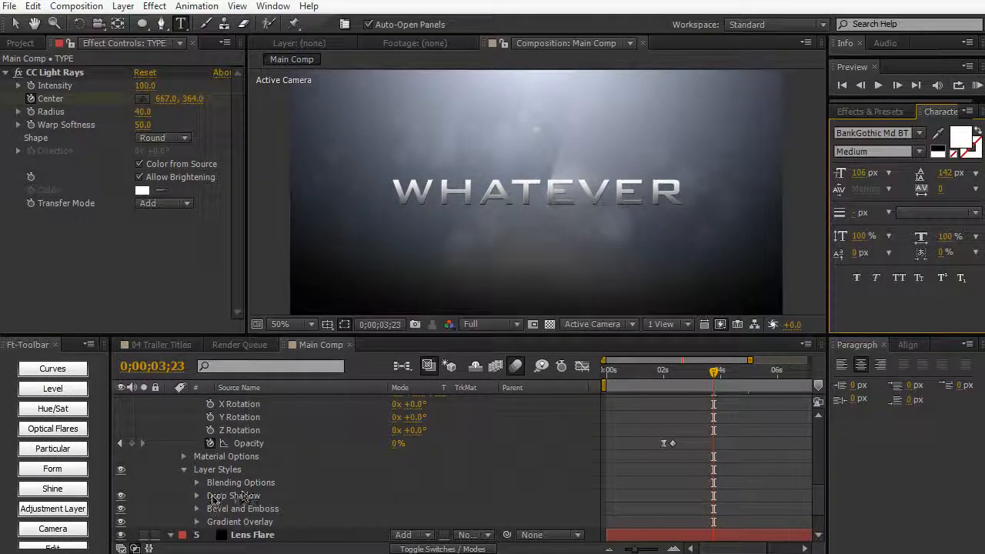
click(199, 500)
scroll(582, 495, down, 3)
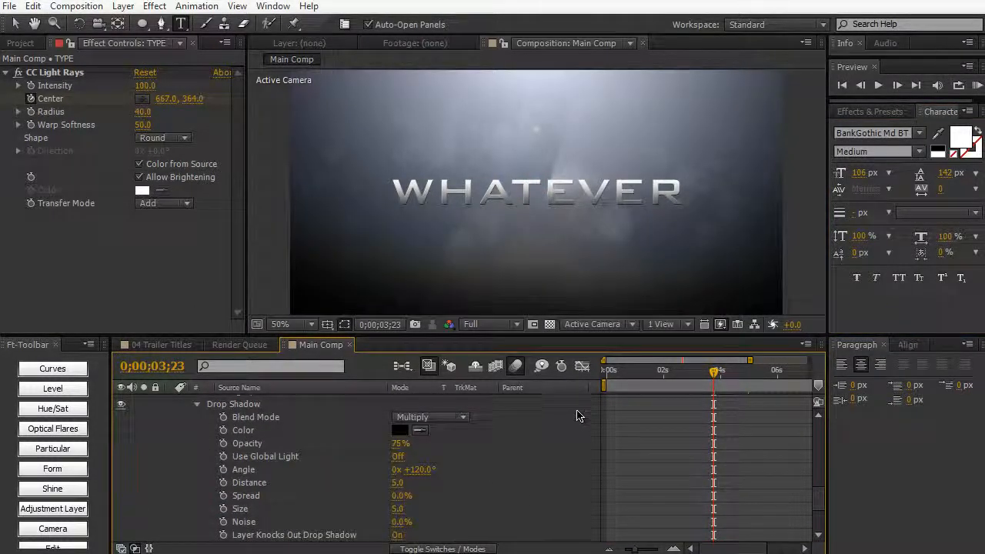
Step: Go to 0;00;01;06, where the TYPE title shows, and set its drop shadow's angle to 120°
scroll(670, 435, up, 2)
scroll(669, 435, up, 5)
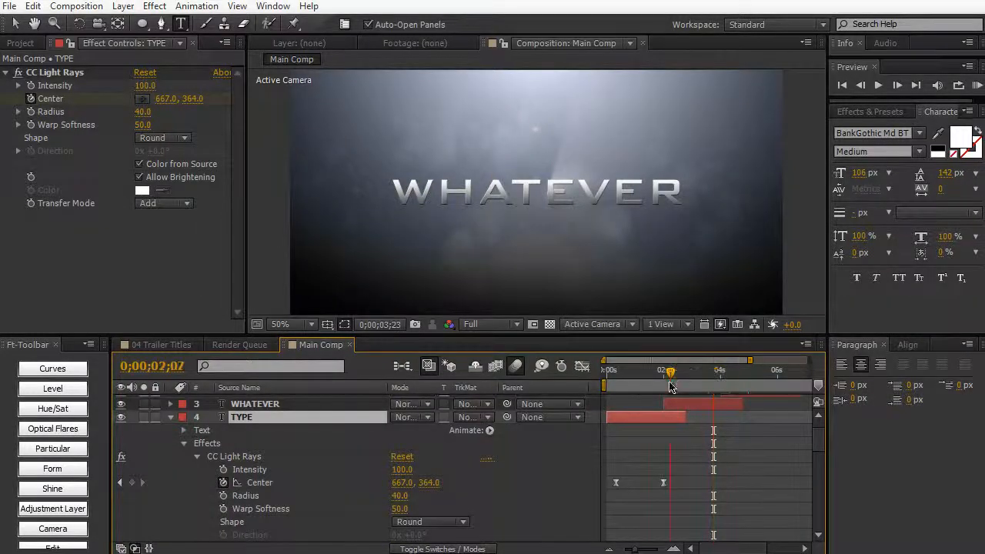
drag(669, 381, 643, 391)
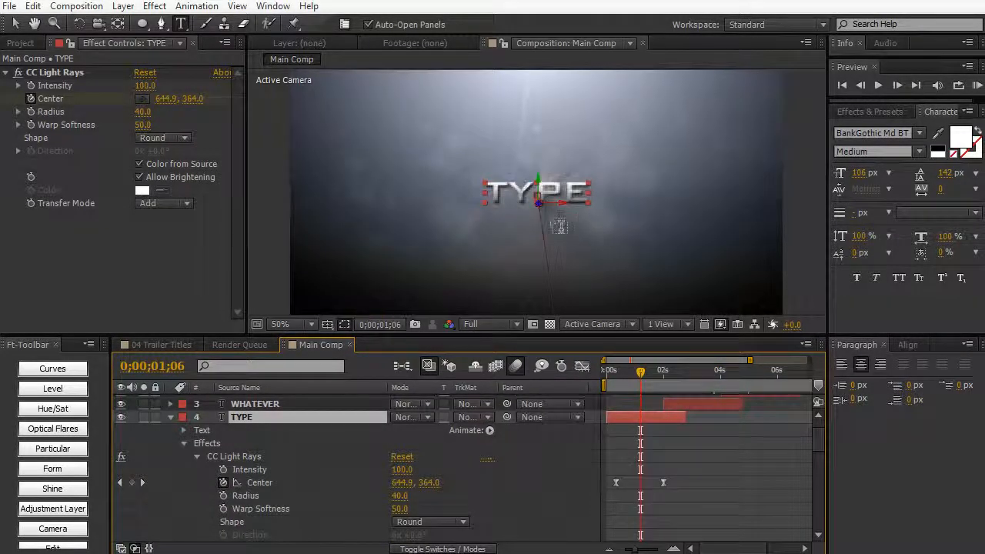
scroll(384, 473, down, 5)
scroll(431, 479, up, 4)
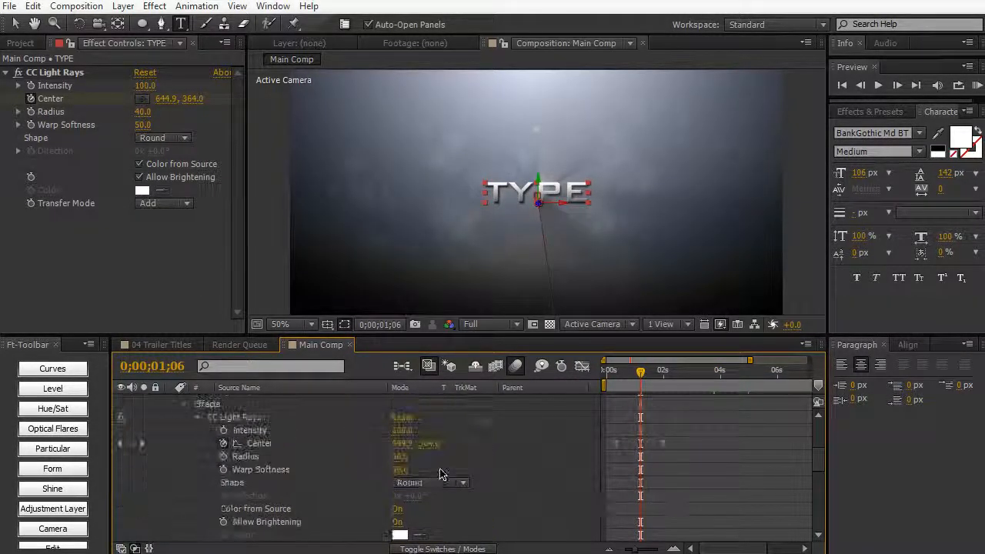
scroll(442, 479, down, 9)
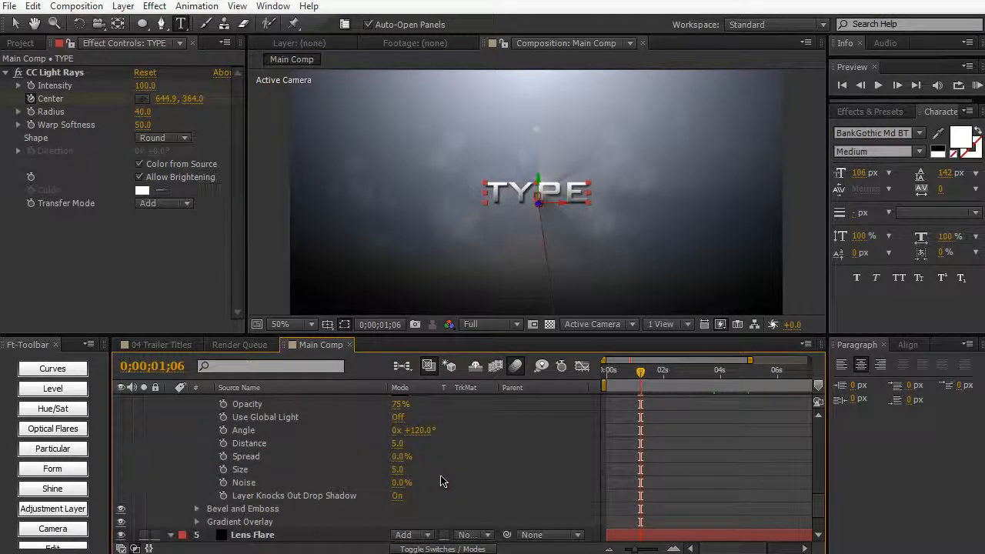
scroll(443, 481, up, 1)
mouse_move(419, 470)
mouse_down()
mouse_move(444, 468)
mouse_move(420, 467)
mouse_up()
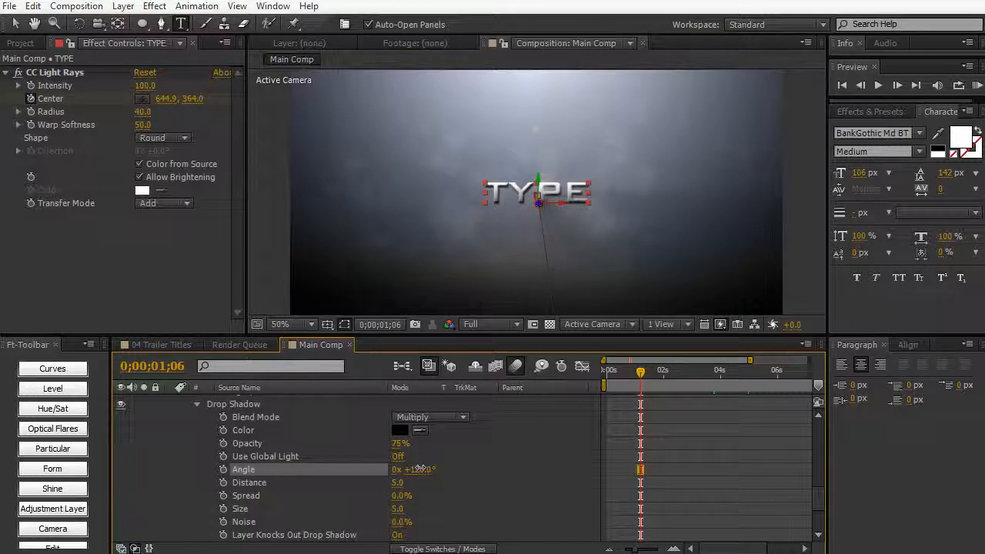
click(419, 470)
text(120)
key(KP_Enter)
Step: Set the TYPE drop shadow's distance to 3, size to 22 and opacity to 40%
mouse_move(399, 483)
mouse_down()
mouse_move(409, 480)
mouse_move(395, 480)
mouse_up()
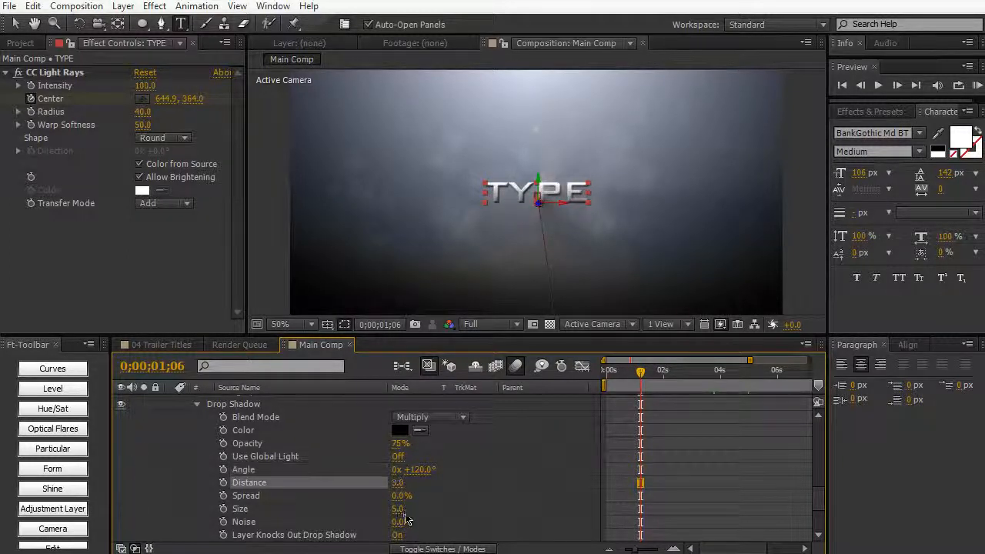
drag(398, 509, 404, 509)
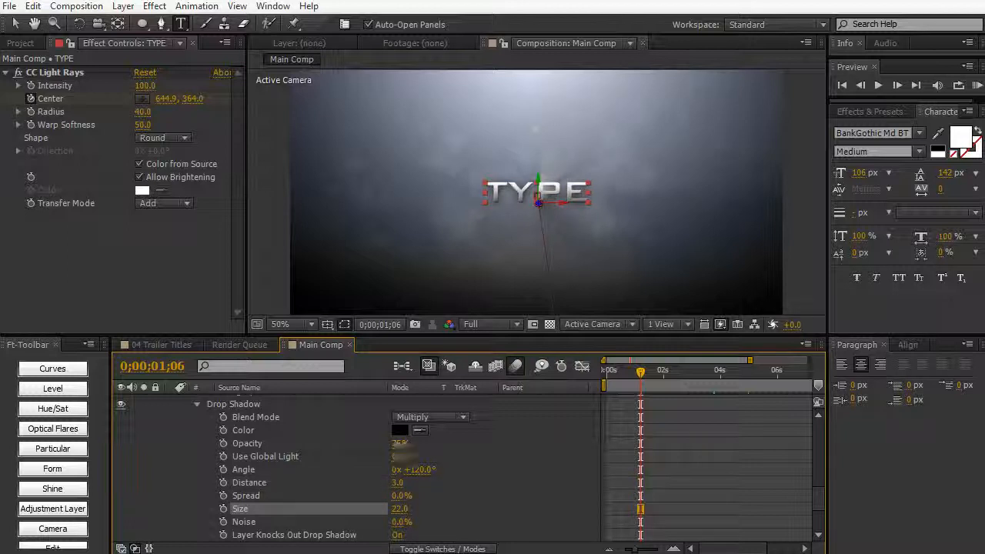
drag(400, 444, 403, 443)
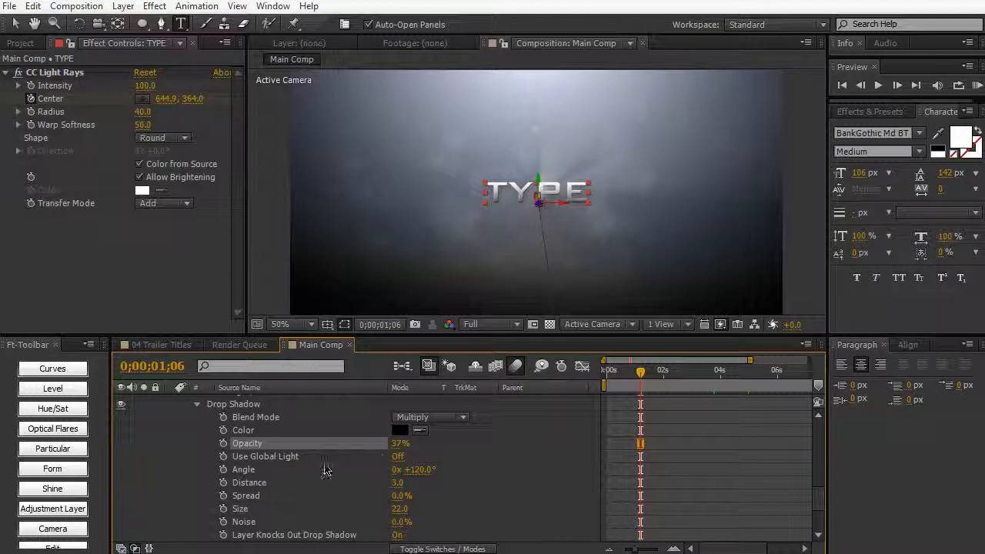
click(398, 444)
text(40)
key(KP_Enter)
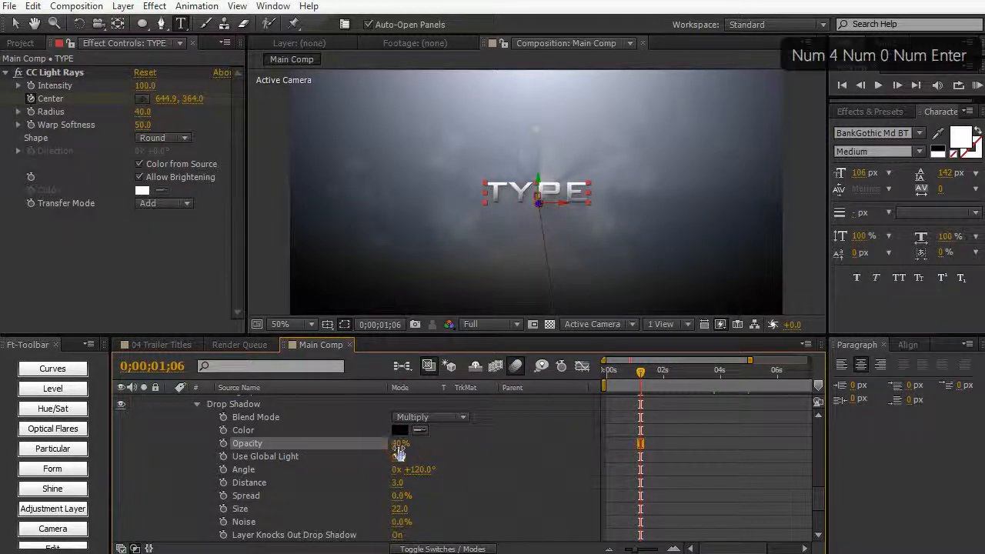
Step: Copy the Drop Shadow style from the TYPE layer onto the WHATEVER and YOU WANT layers
scroll(256, 481, up, 2)
click(256, 484)
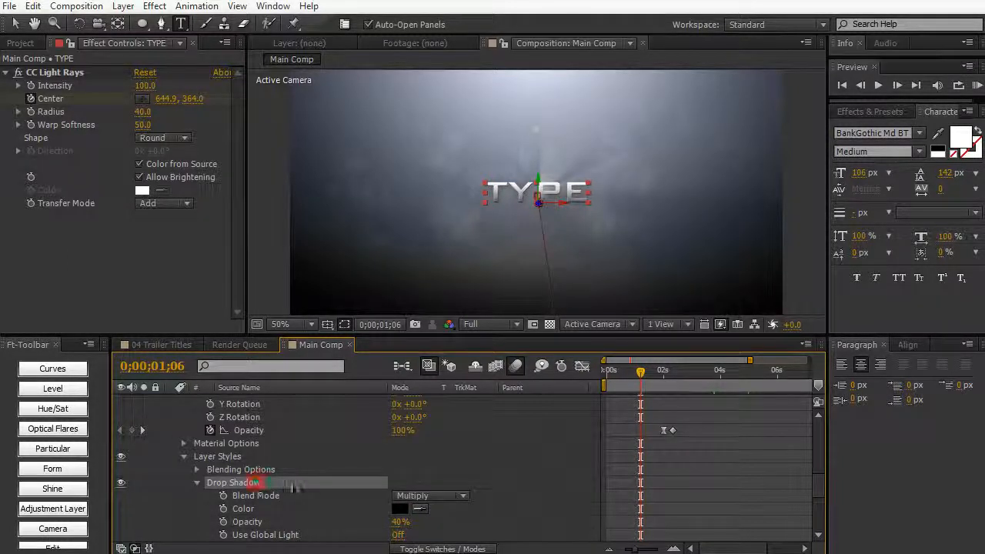
key(ctrl+c)
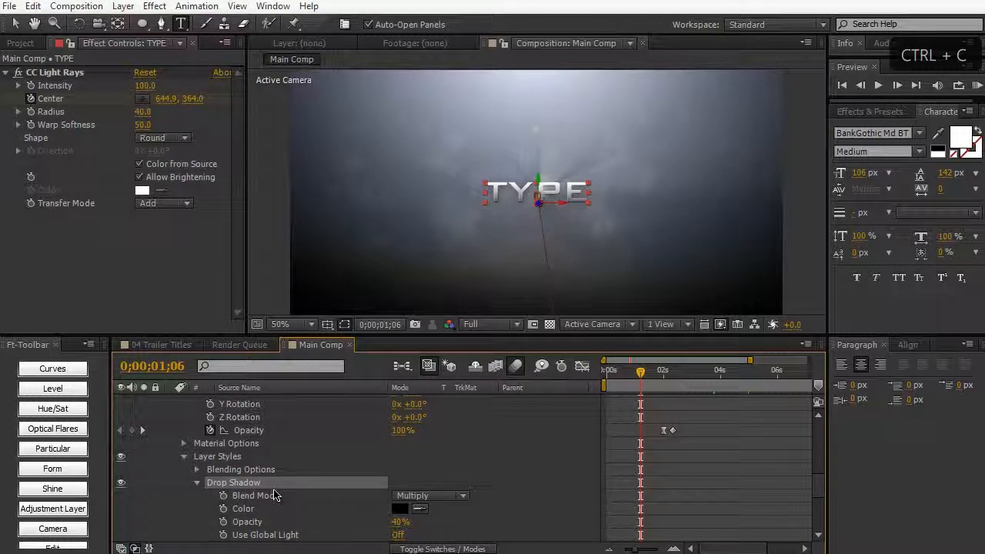
scroll(262, 495, up, 8)
scroll(273, 493, up, 3)
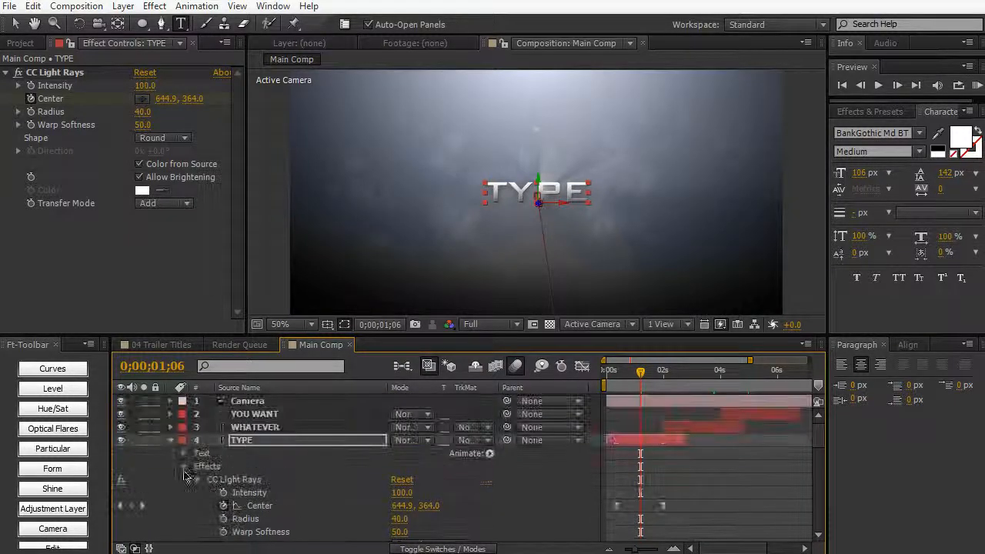
click(171, 440)
click(256, 426)
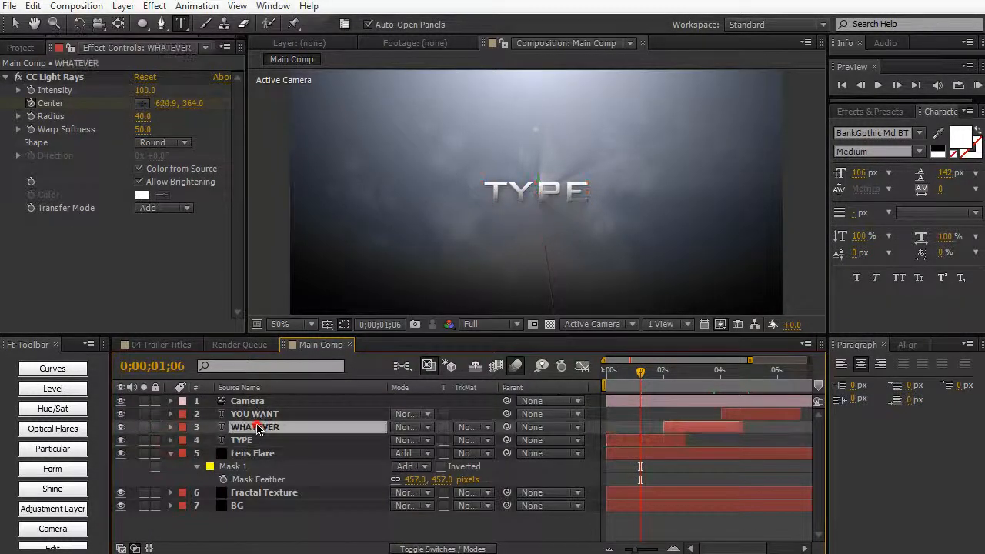
key(ctrl+v)
click(253, 413)
key(ctrl+v)
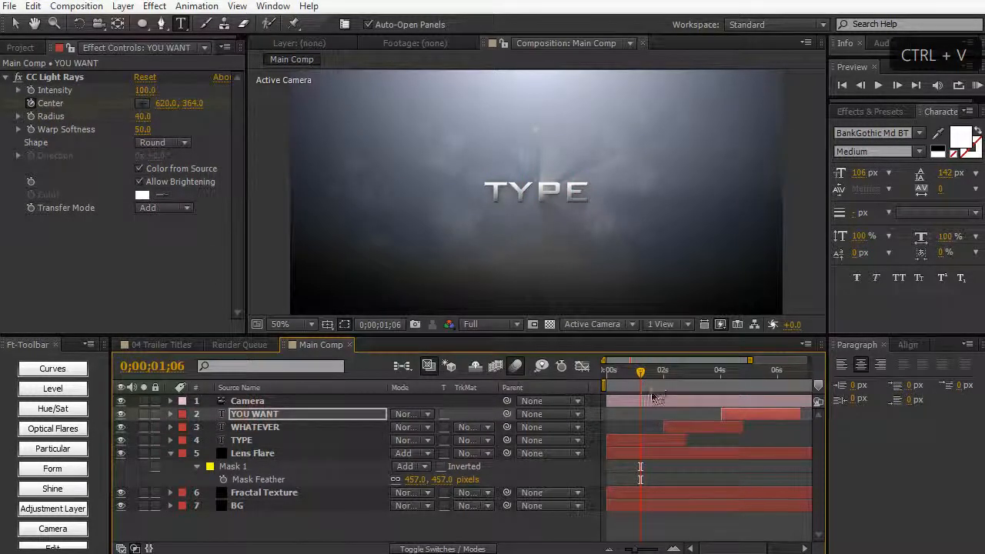
Step: Preview the titles up to 0;00;01;15 and compare them with the letterboxed 04 Trailer Titles composition
click(679, 381)
drag(685, 387, 648, 382)
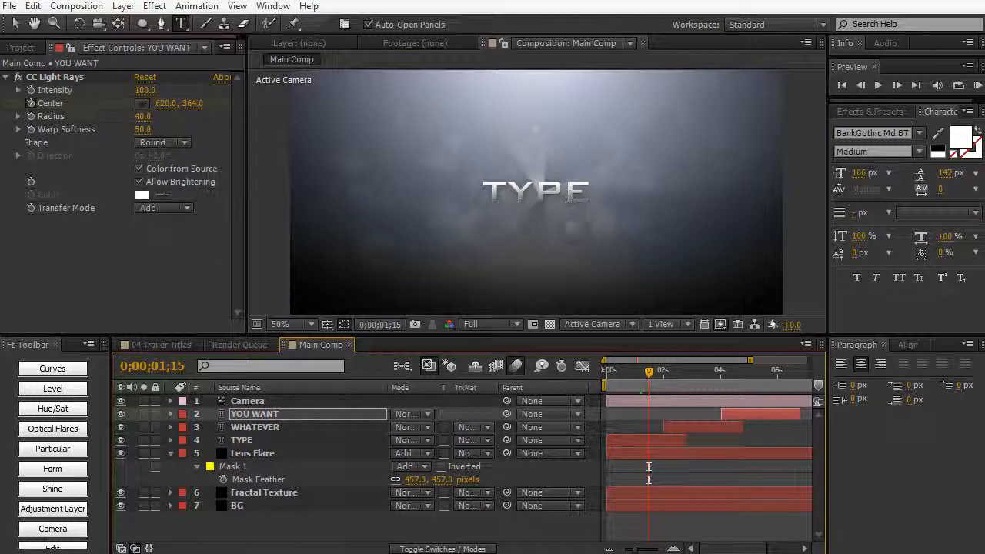
click(159, 345)
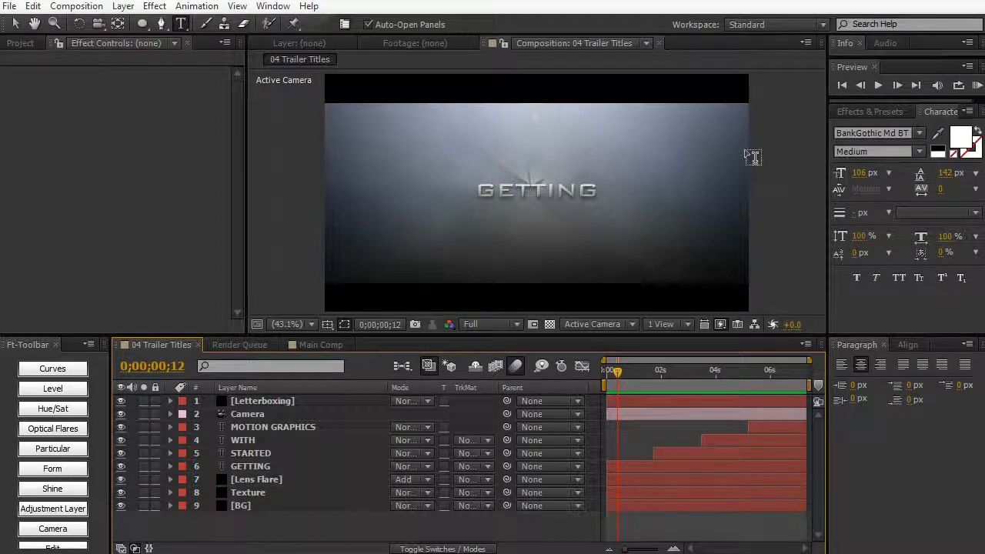
click(336, 346)
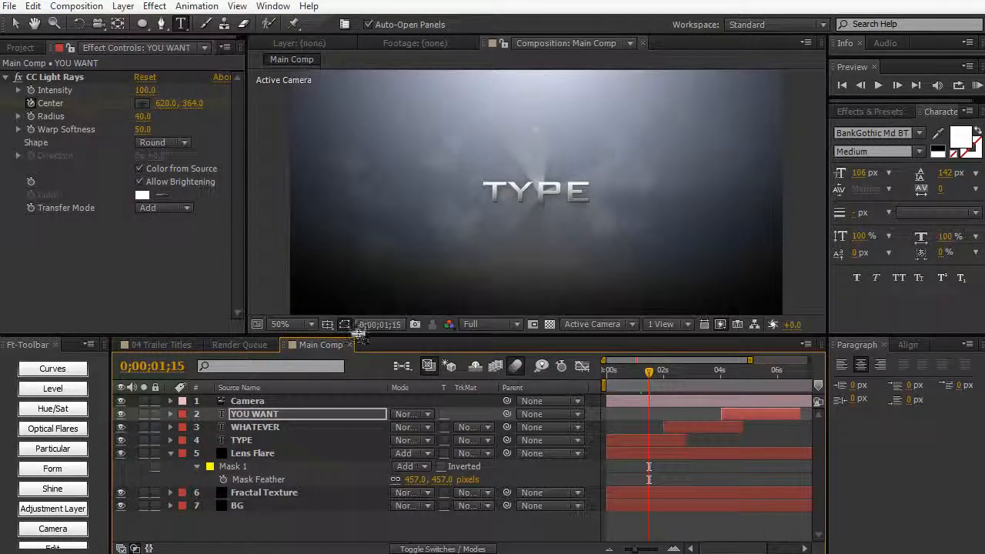
Step: Enlarge the composition viewer vertically and set its magnification to fit the frame
drag(357, 335, 327, 357)
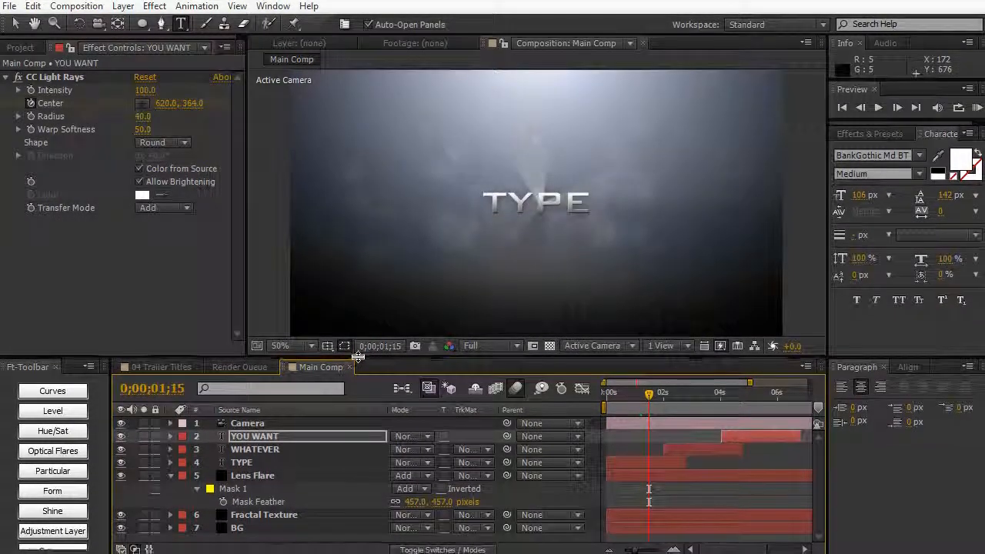
click(311, 346)
click(297, 364)
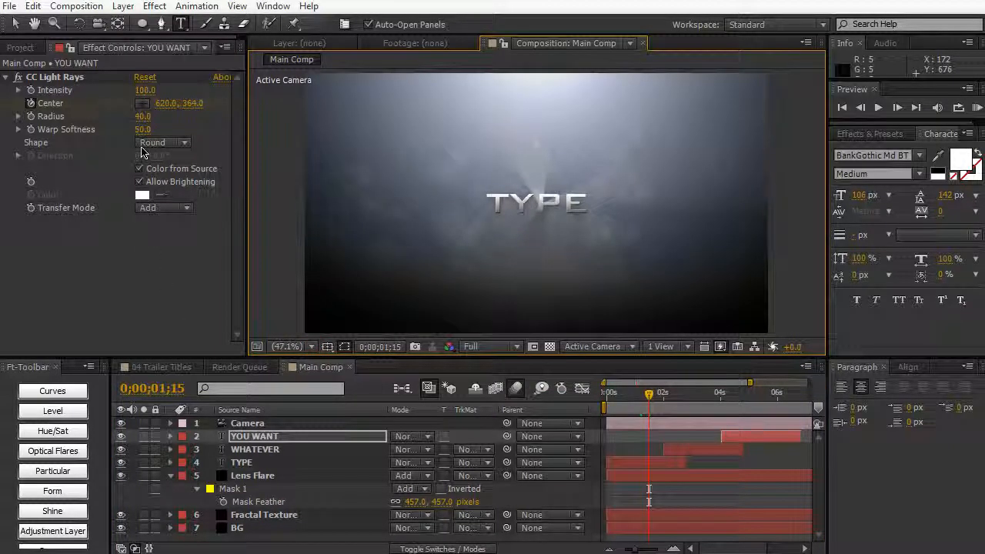
Step: Create a black 1280 × 720 px solid named Letterboxing
key(ctrl+y)
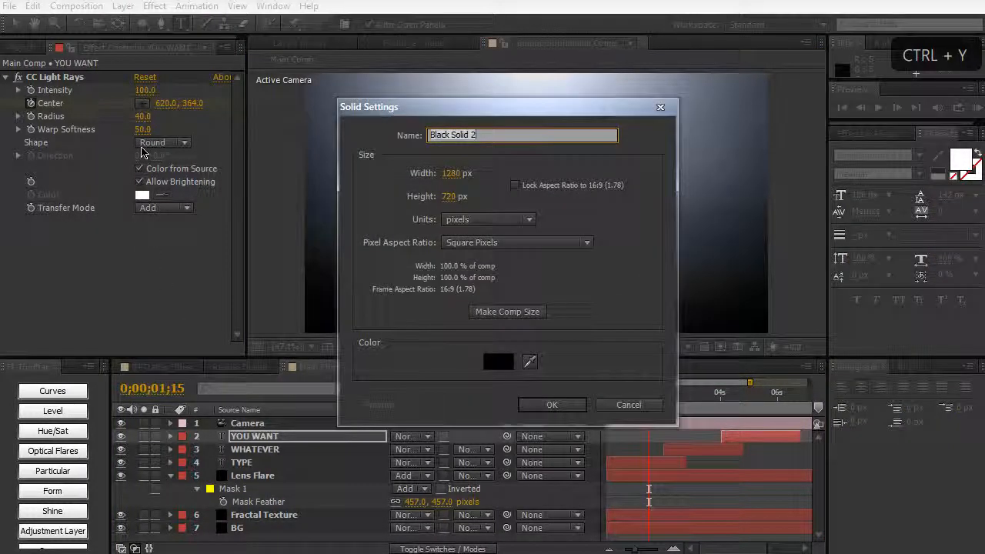
text(Letterbox)
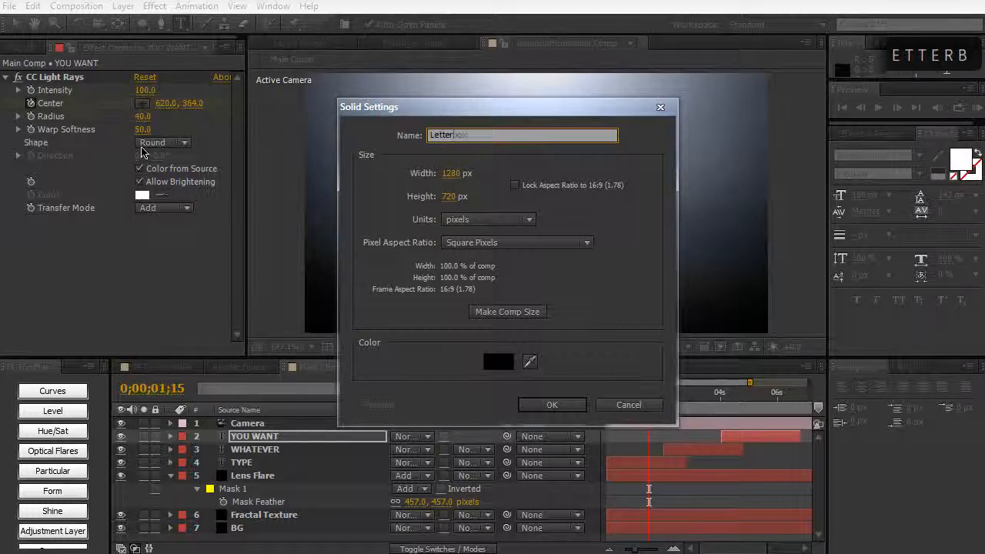
text(ing)
key(Return)
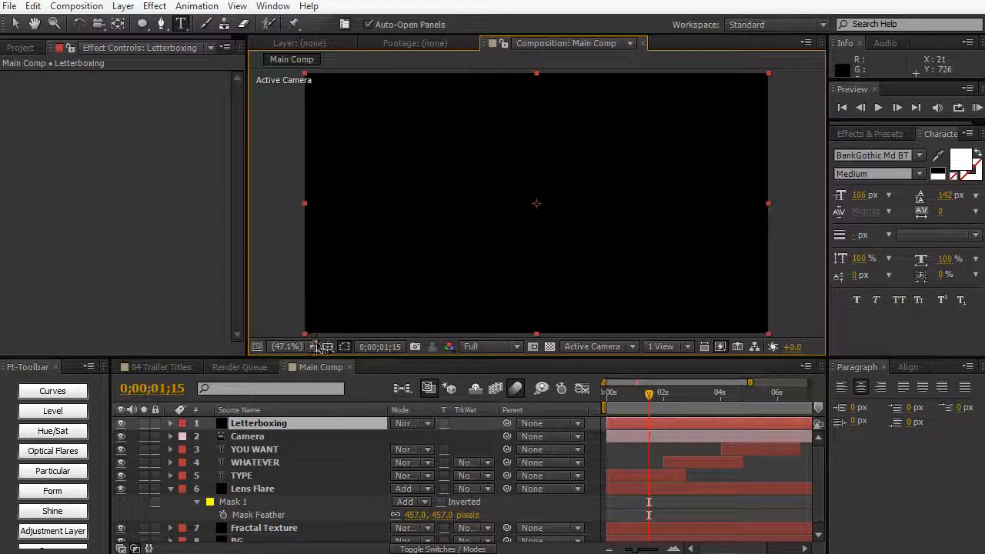
Step: Show the title/action-safe guides and draw a rectangular mask on Letterboxing, wider than the frame, leaving bands above and below
click(326, 347)
click(363, 359)
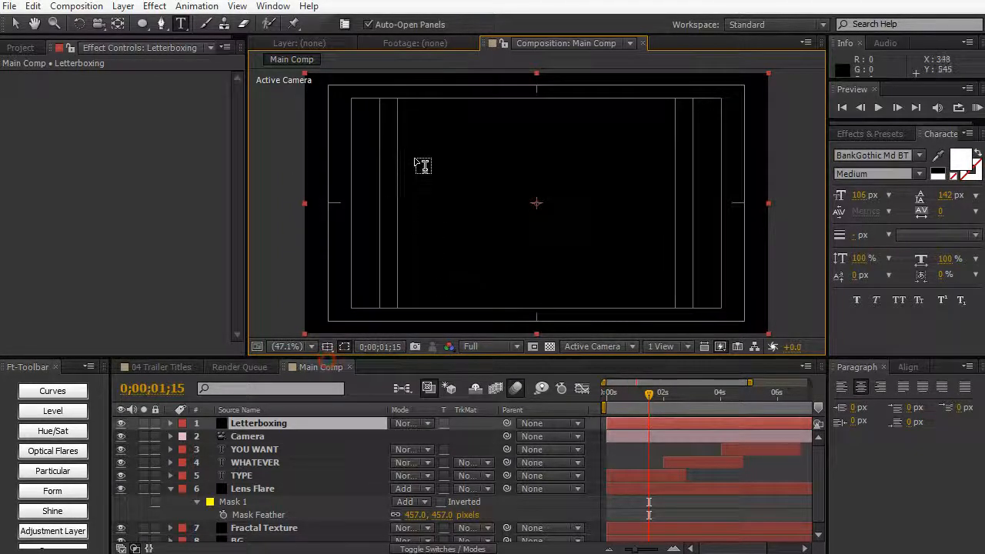
click(143, 27)
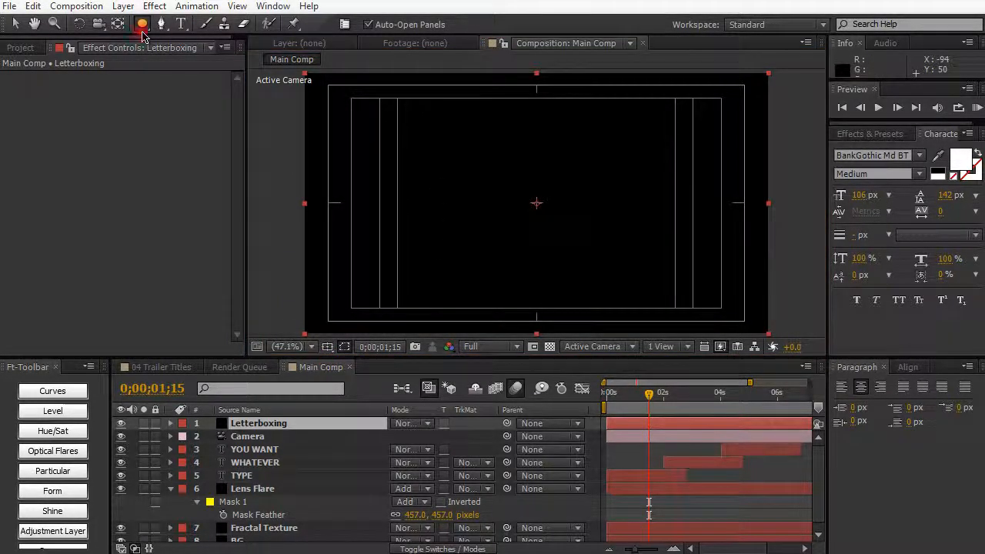
drag(143, 28, 194, 25)
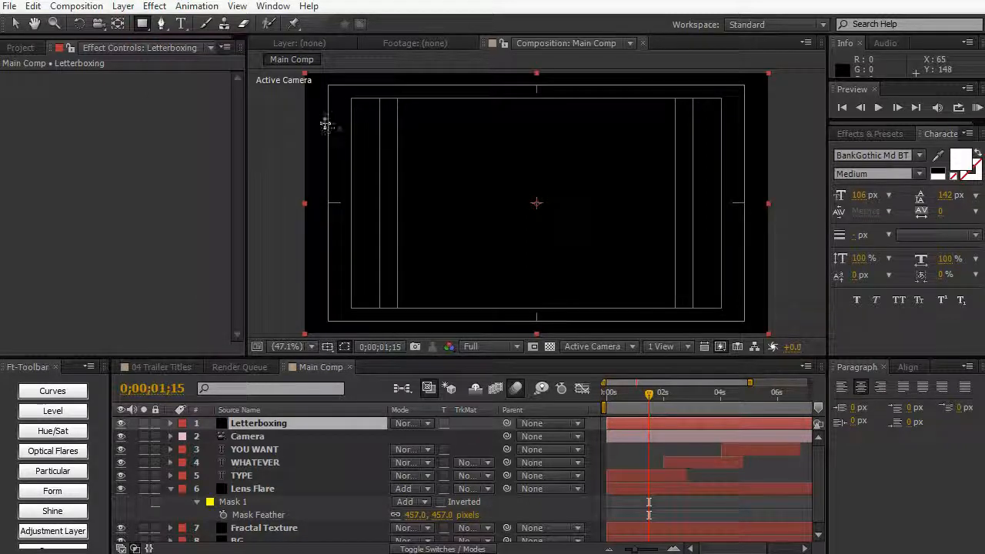
mouse_move(295, 106)
mouse_down()
mouse_move(399, 197)
mouse_move(710, 255)
mouse_move(777, 298)
mouse_up()
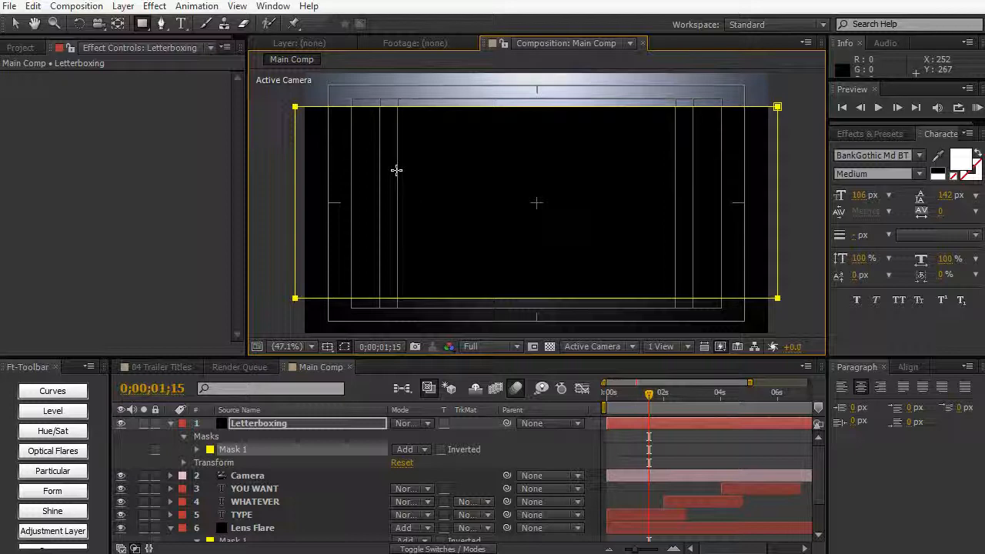
Step: Set the Letterboxing mask mode to Subtract and hide the title/action-safe guides
click(409, 452)
click(420, 496)
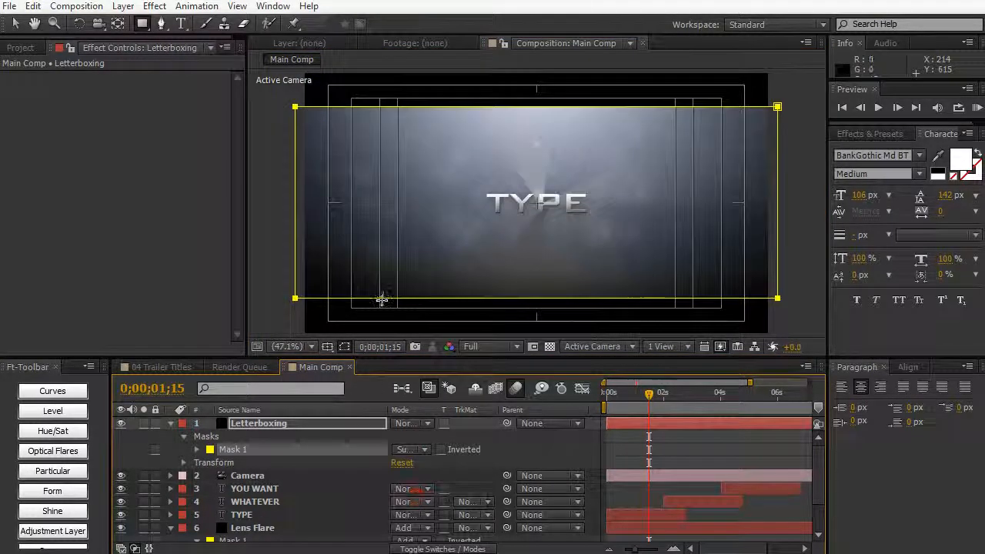
click(327, 347)
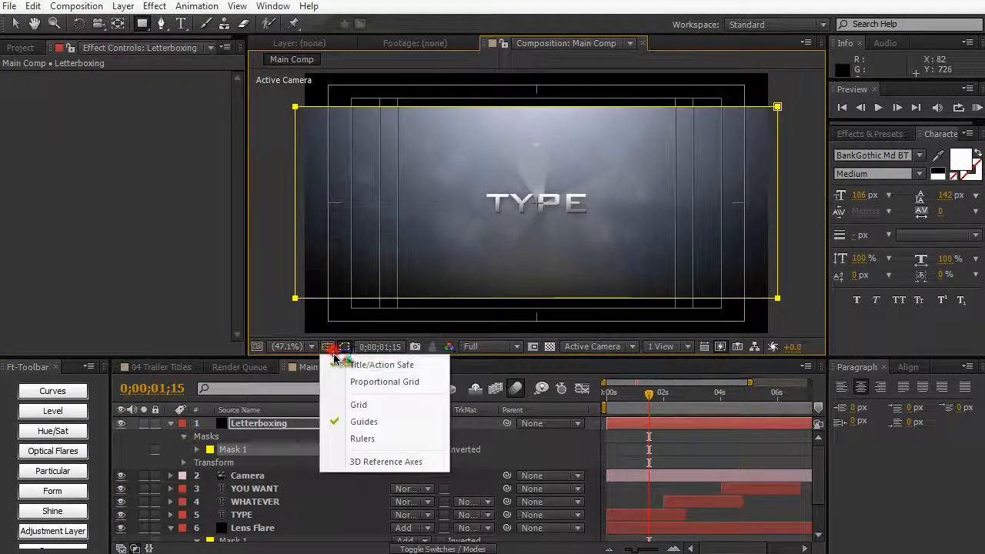
click(339, 366)
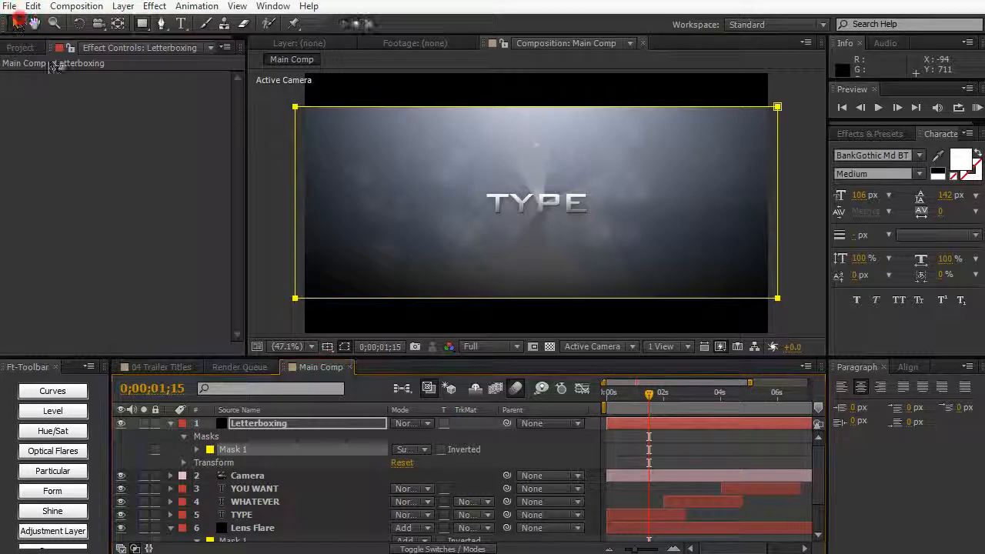
Step: Deselect the Letterboxing layer and collapse the properties of the Letterboxing and Lens Flare layers
click(15, 23)
click(261, 126)
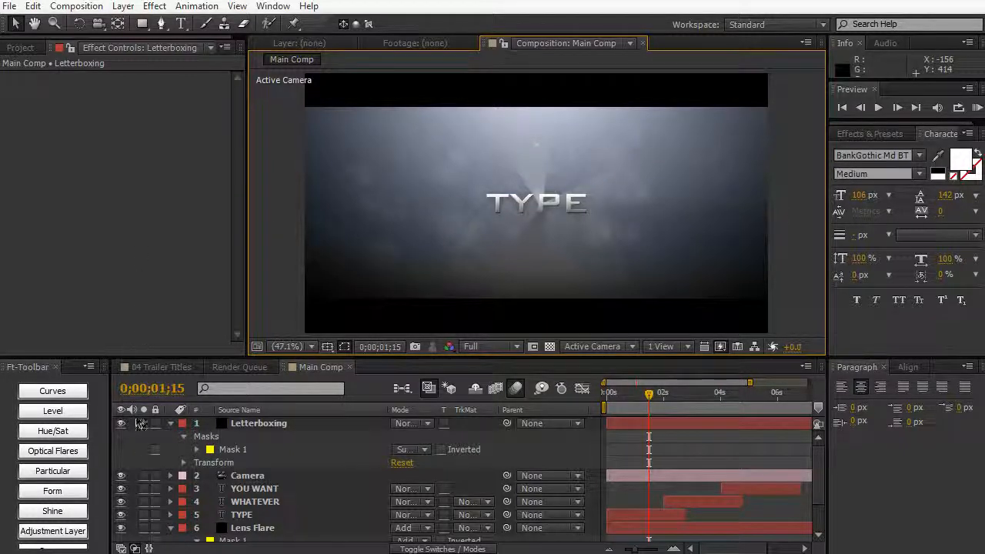
click(170, 423)
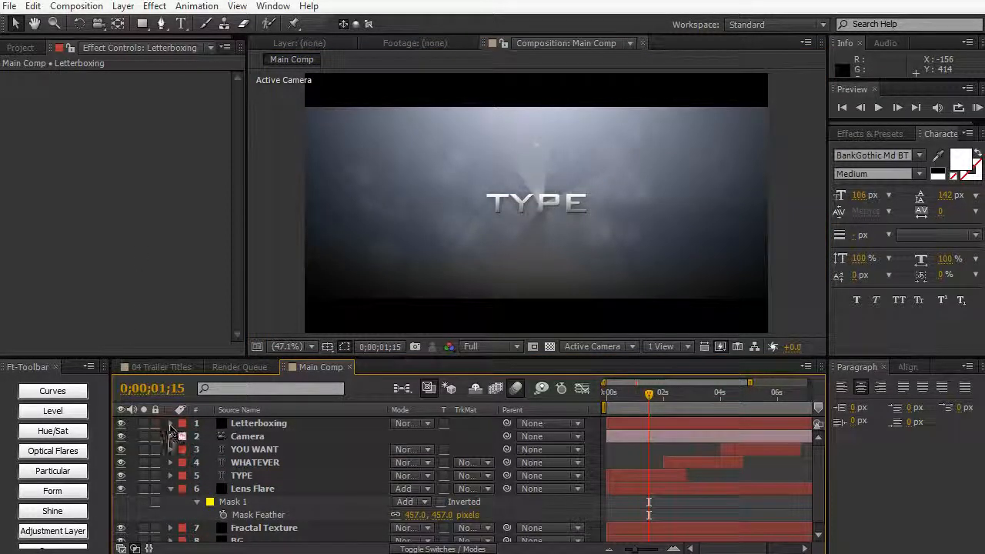
click(170, 490)
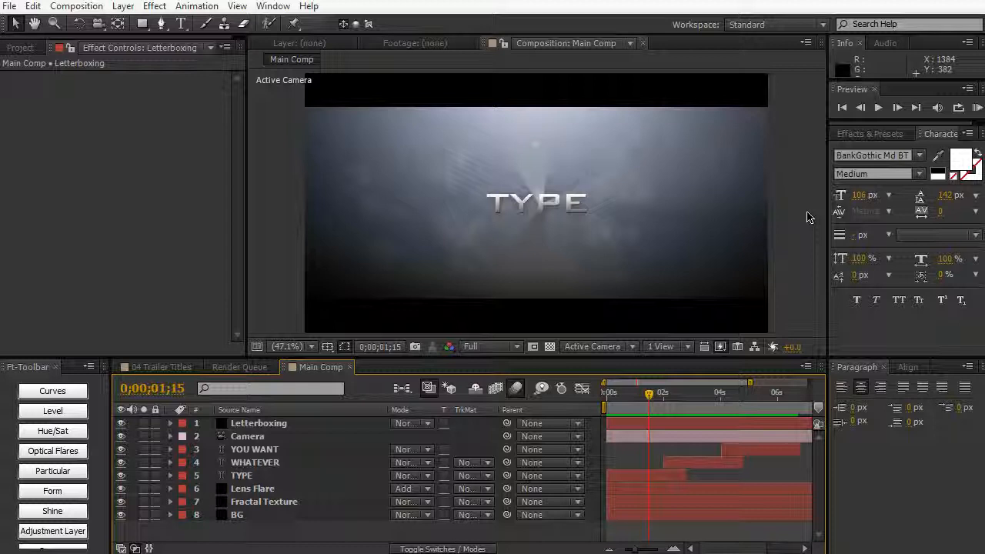
Step: Search the effects for CC Light Sweep
click(869, 134)
click(885, 150)
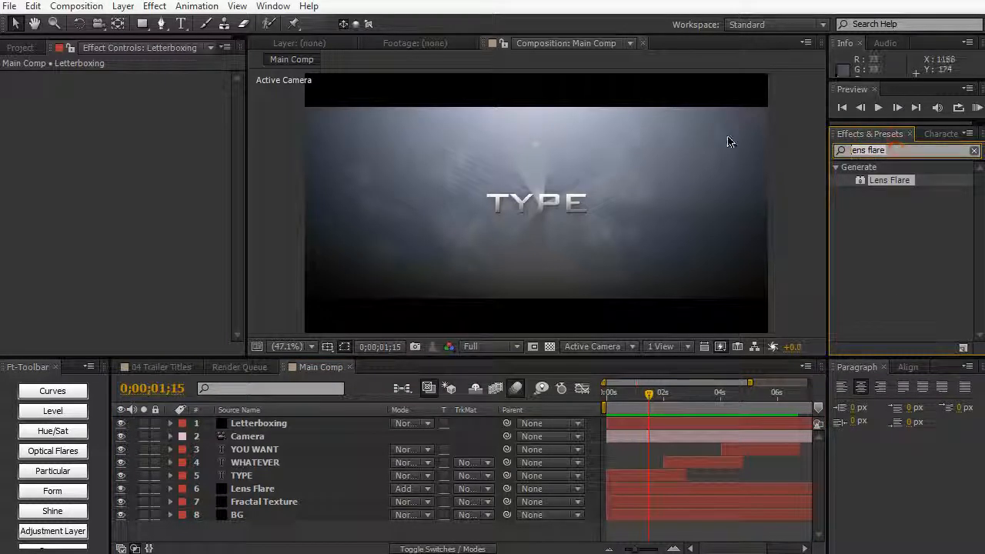
text(lightc)
key(ctrl+a)
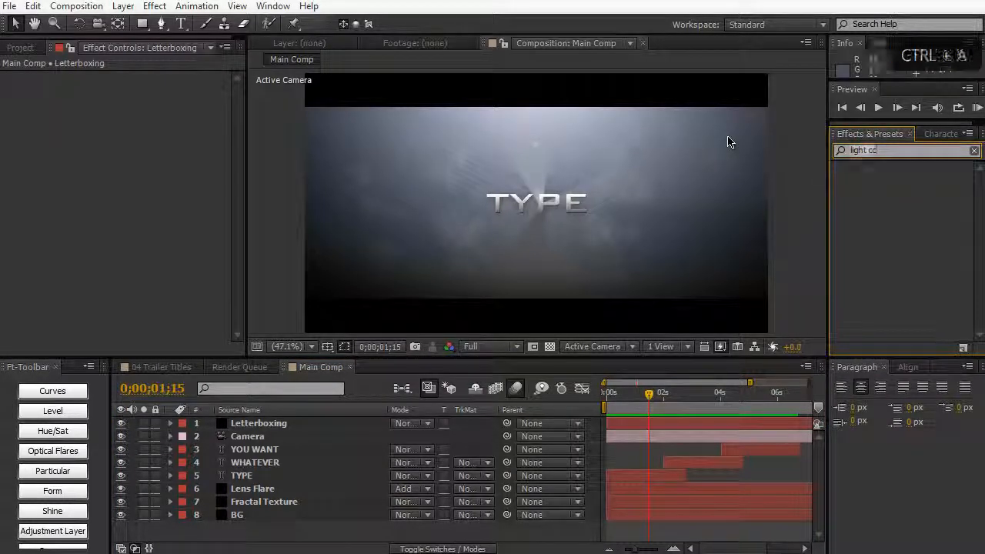
text(cc light swee)
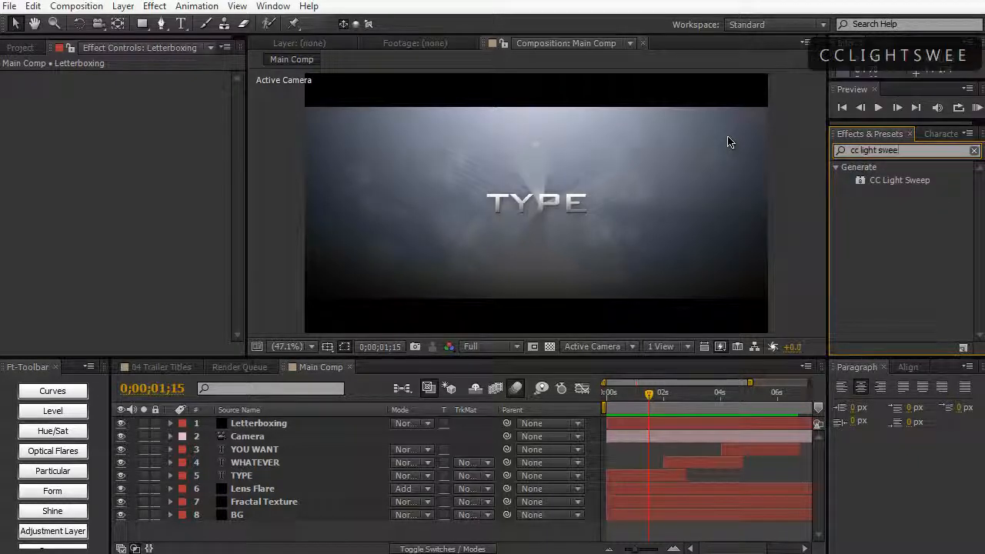